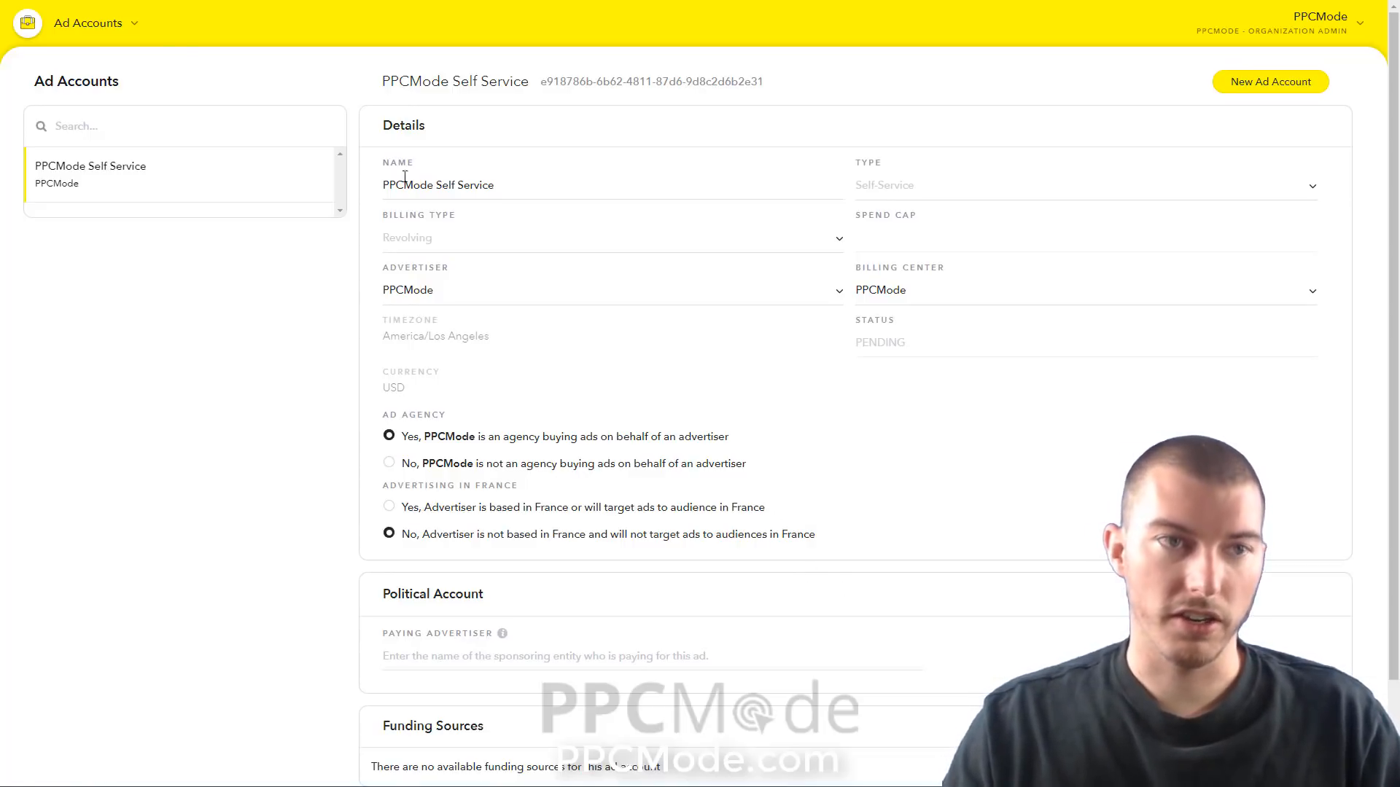
Step: Go to ad creation from Ad Accounts and start a new ad with the Quick & Easy option
click(104, 36)
click(115, 125)
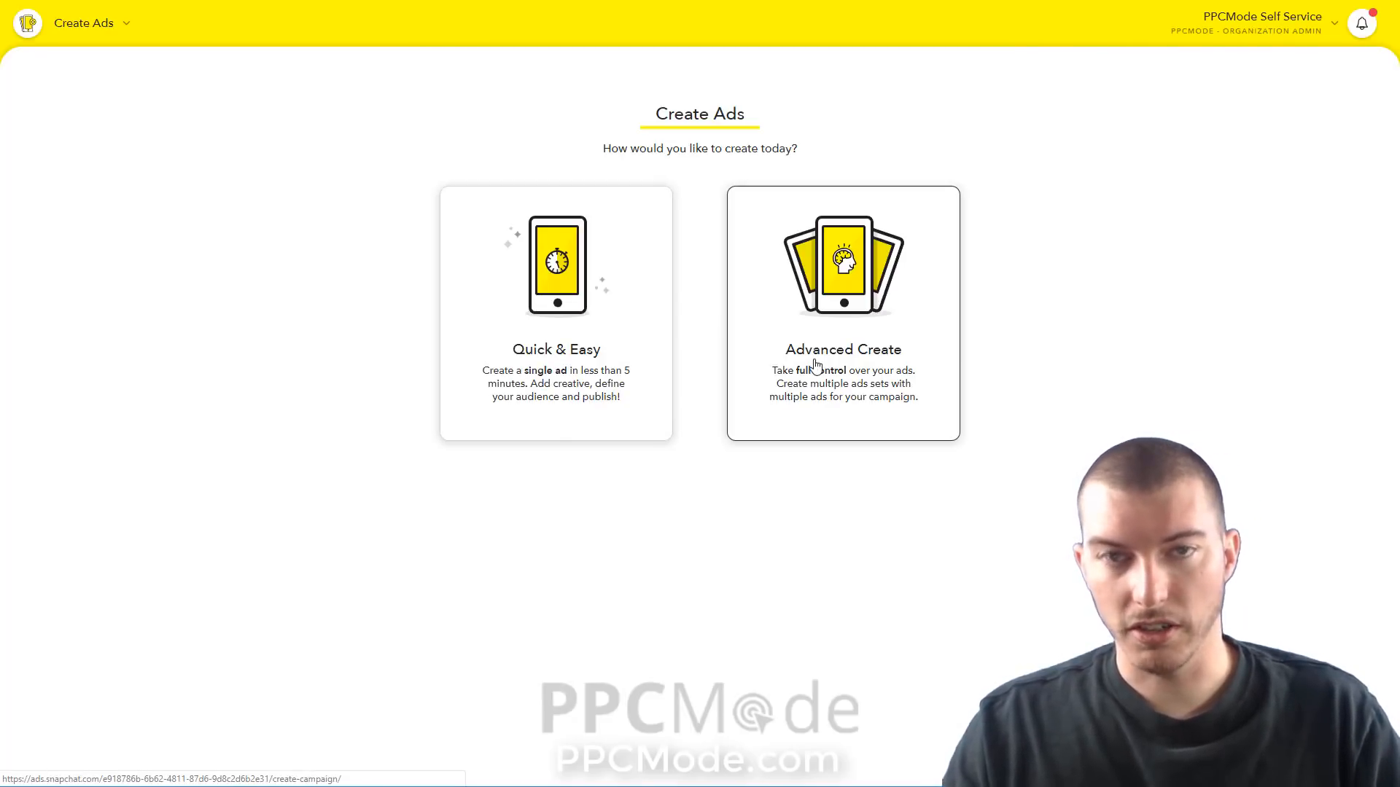
click(558, 365)
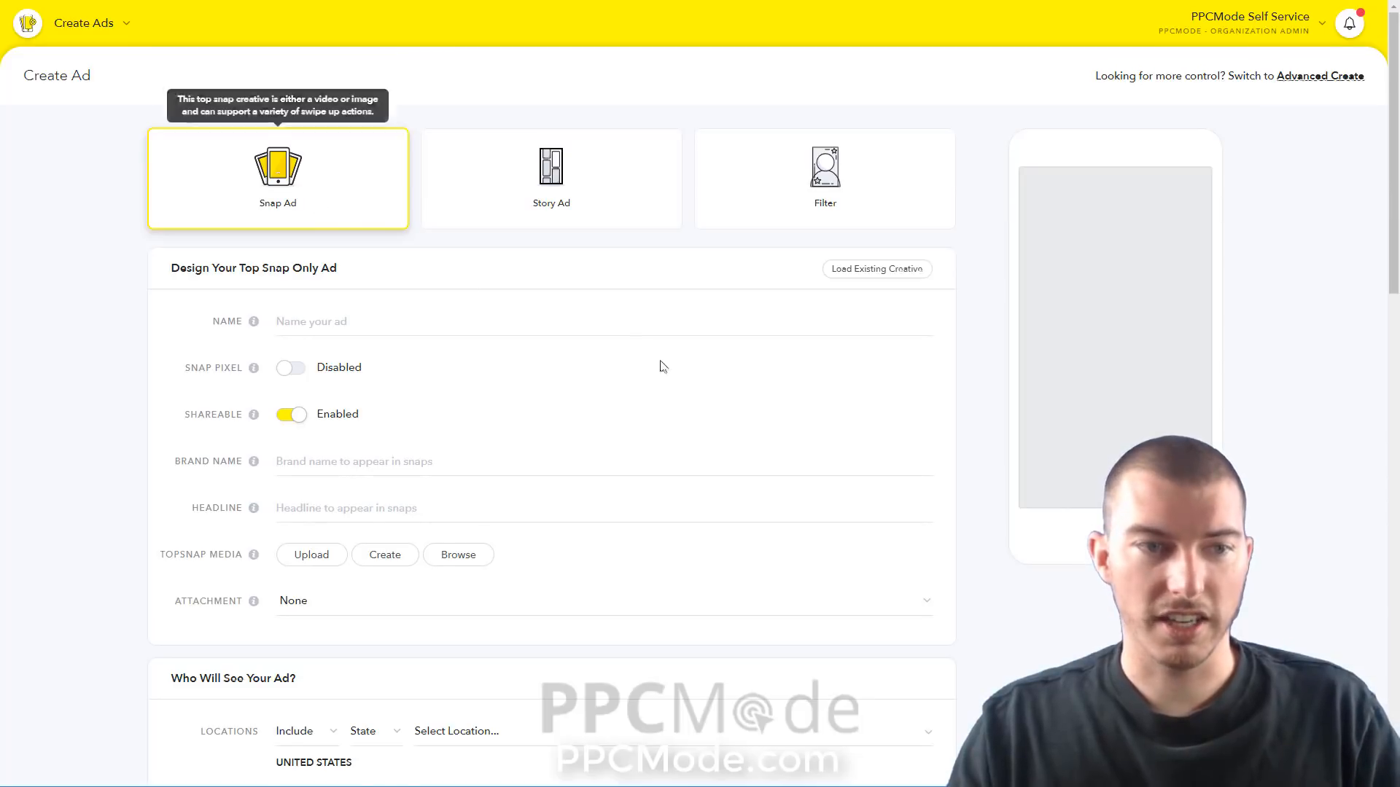
Step: Review the Snap Ad design fields, including Snap Pixel, Shareable, brand name and headline
scroll(659, 368, down, 1)
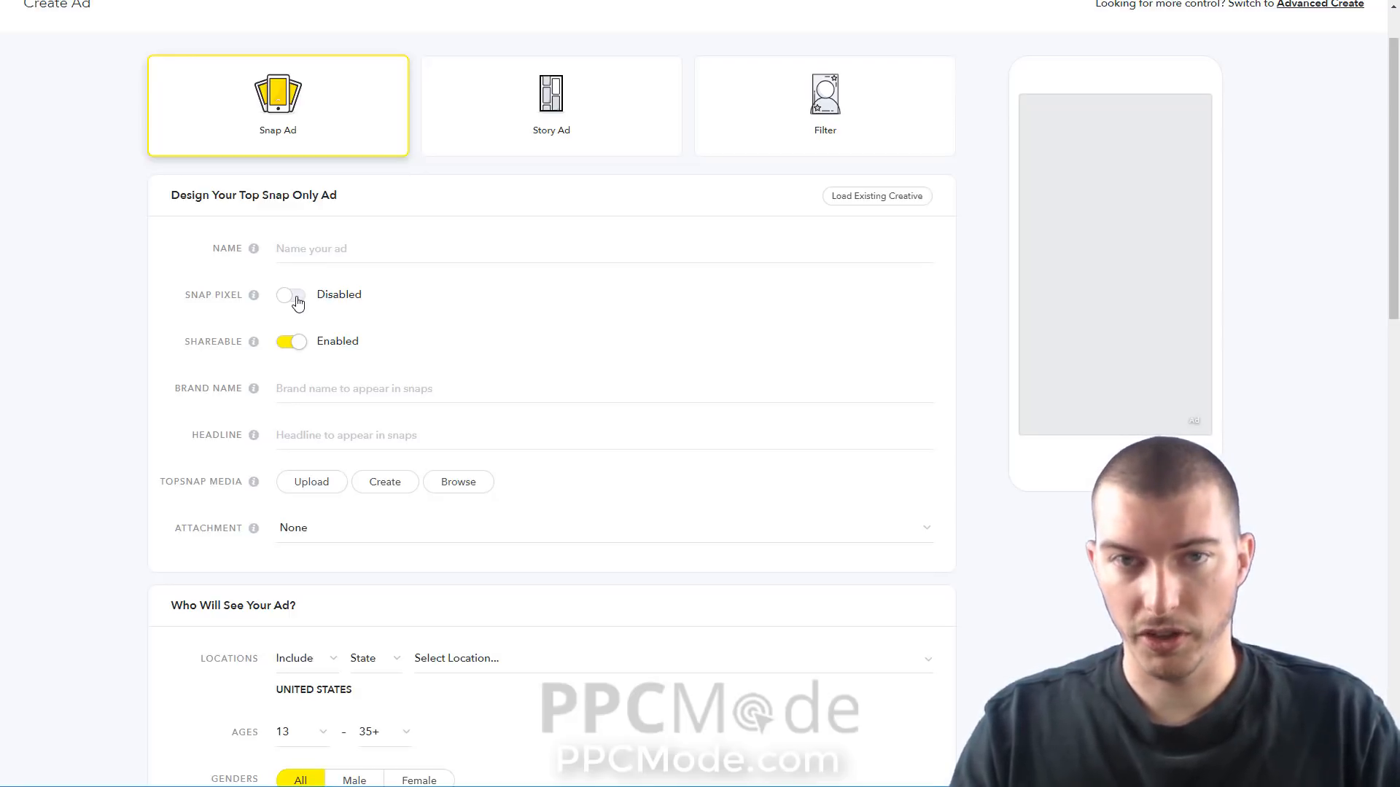
scroll(298, 303, down, 1)
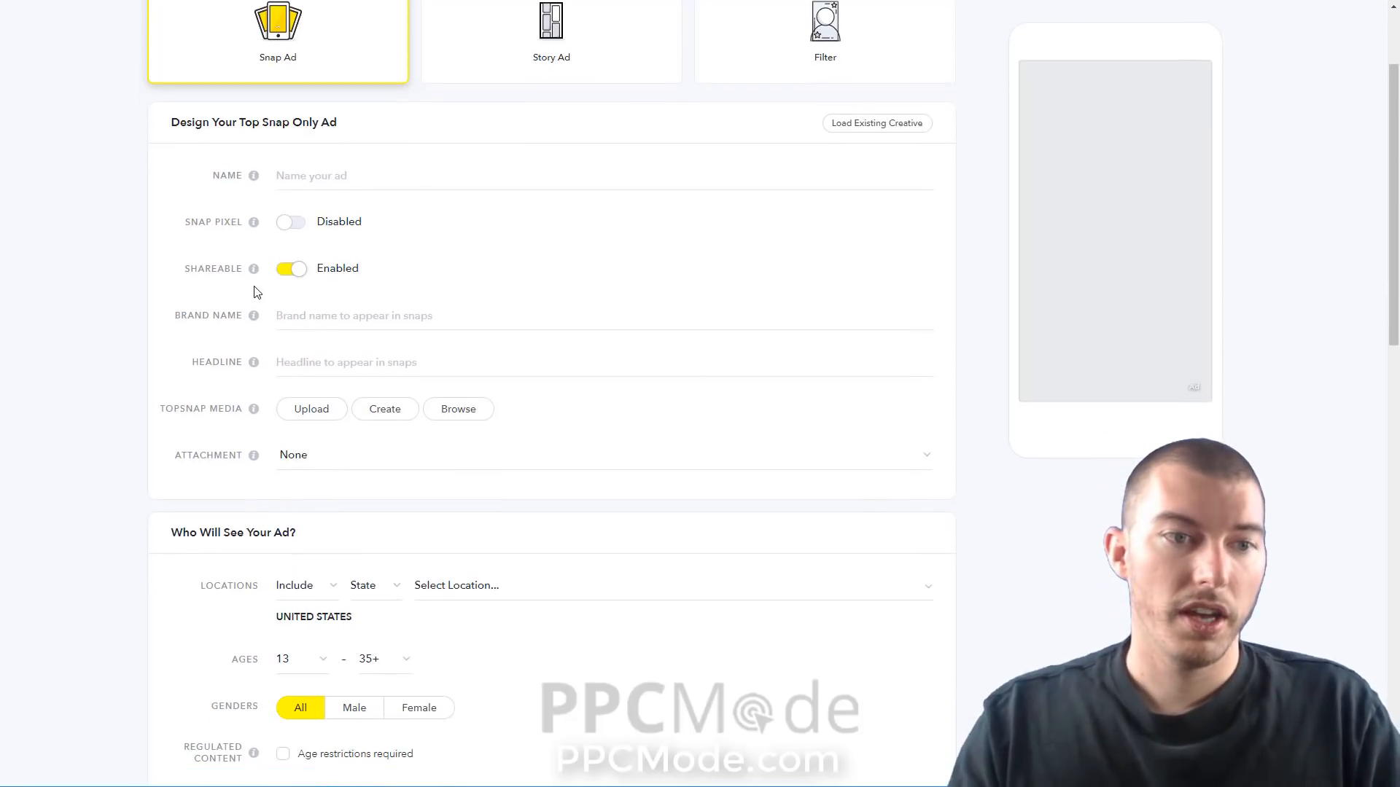
mouse_move(259, 274)
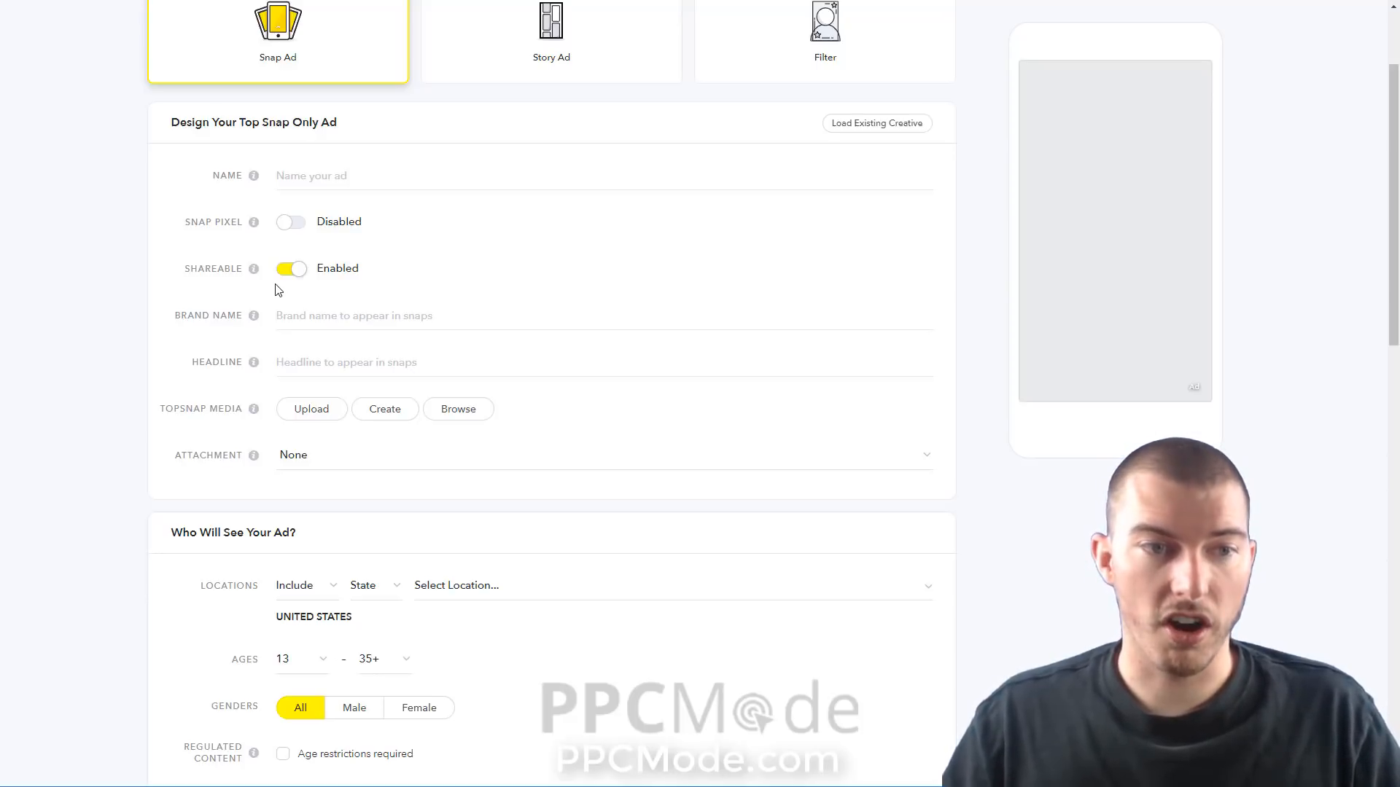
click(311, 323)
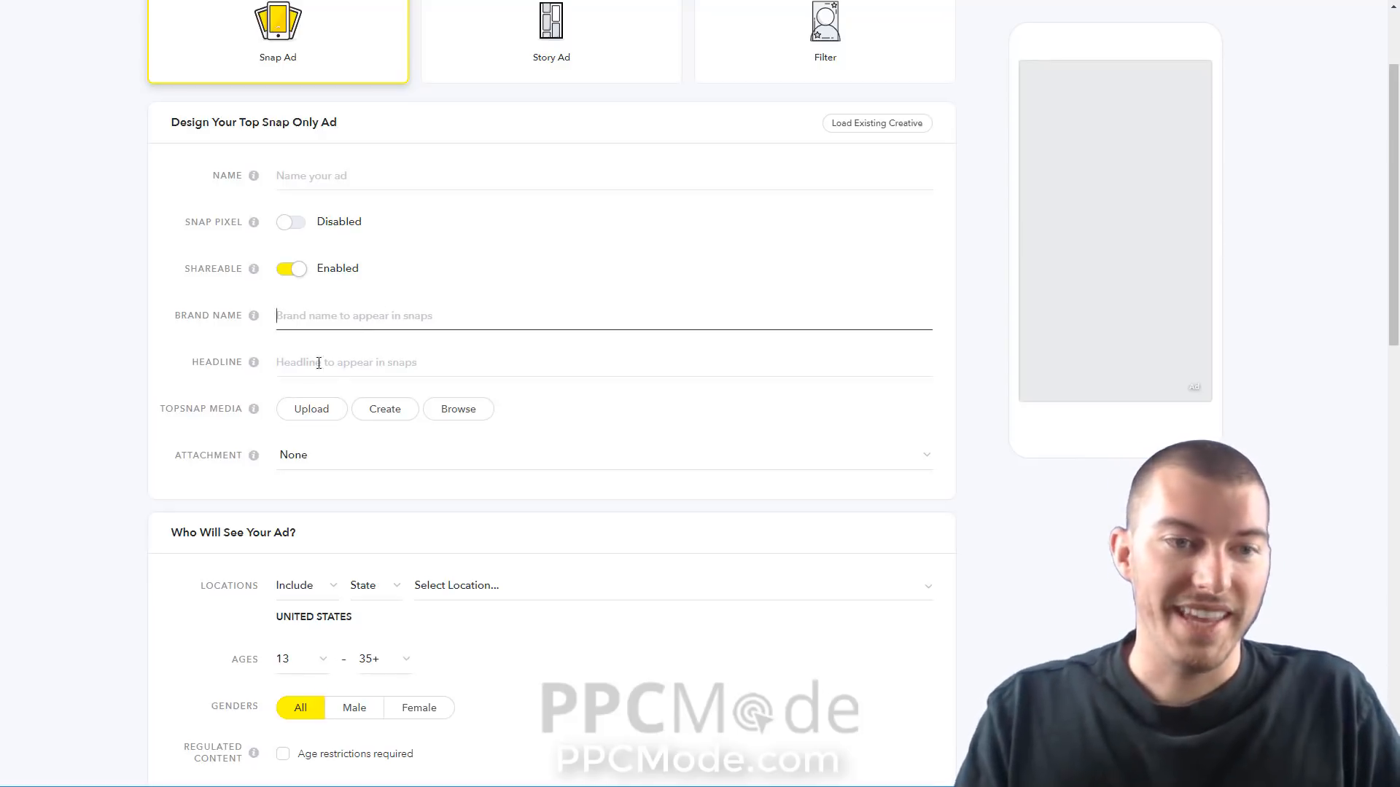
click(309, 371)
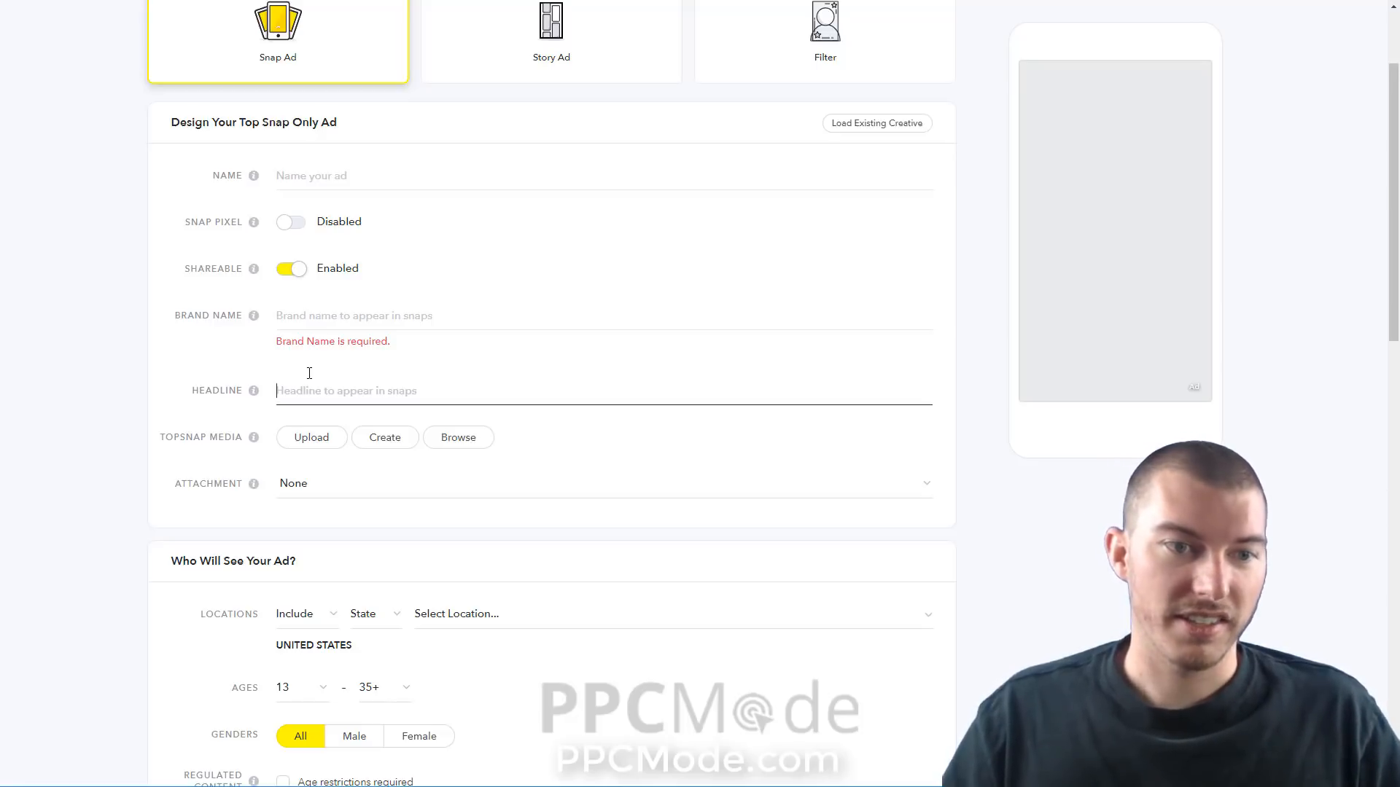
click(309, 374)
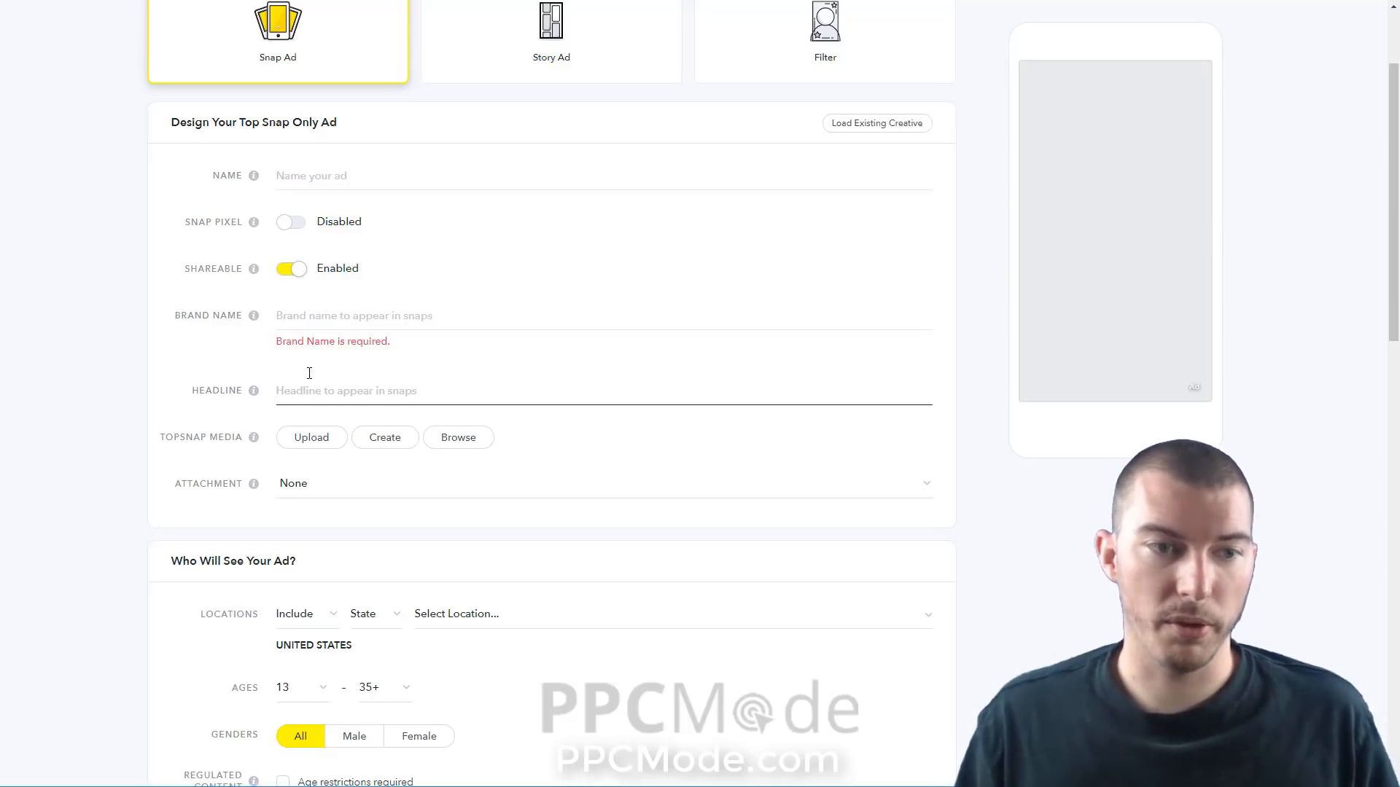
Step: Set the Snap Ad's attachment to Website
scroll(387, 365, down, 1)
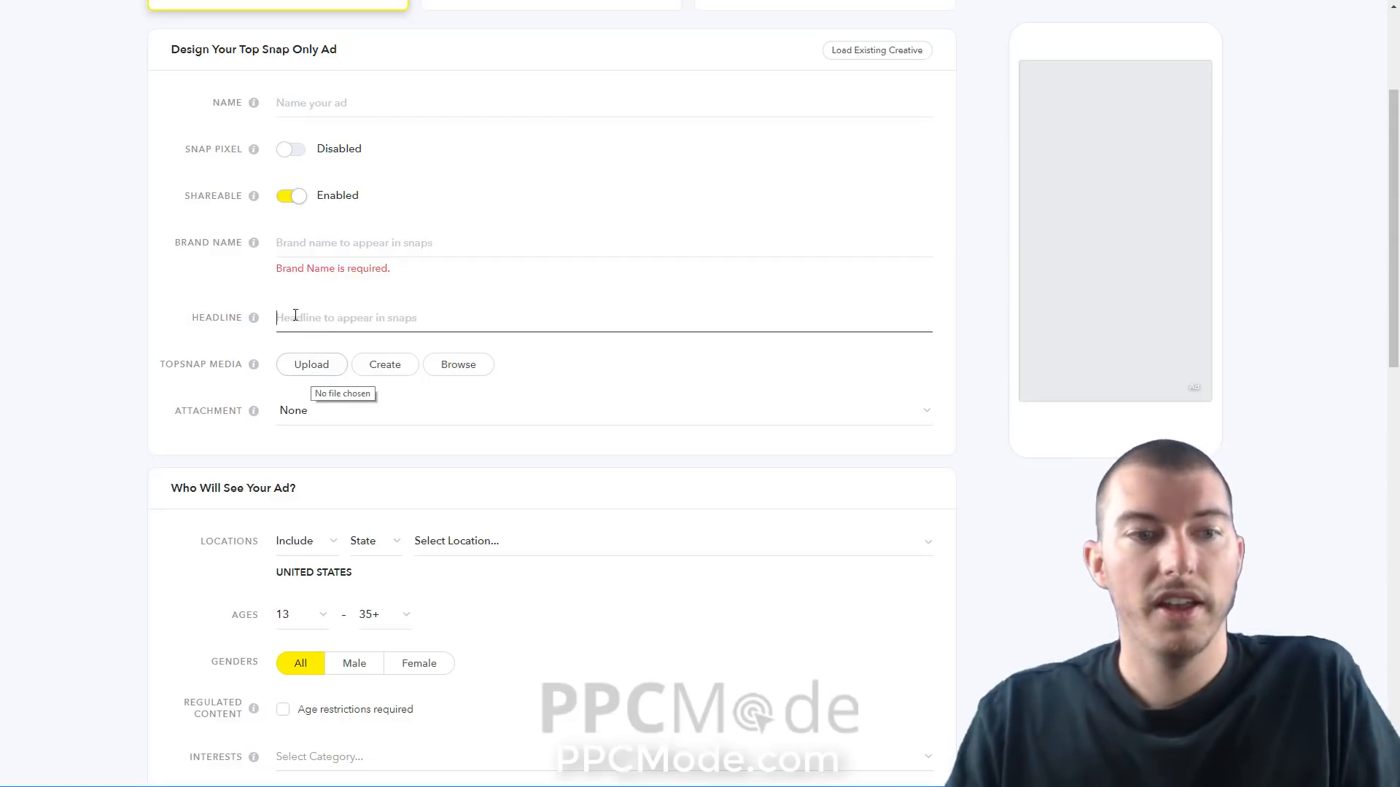
scroll(306, 362, down, 1)
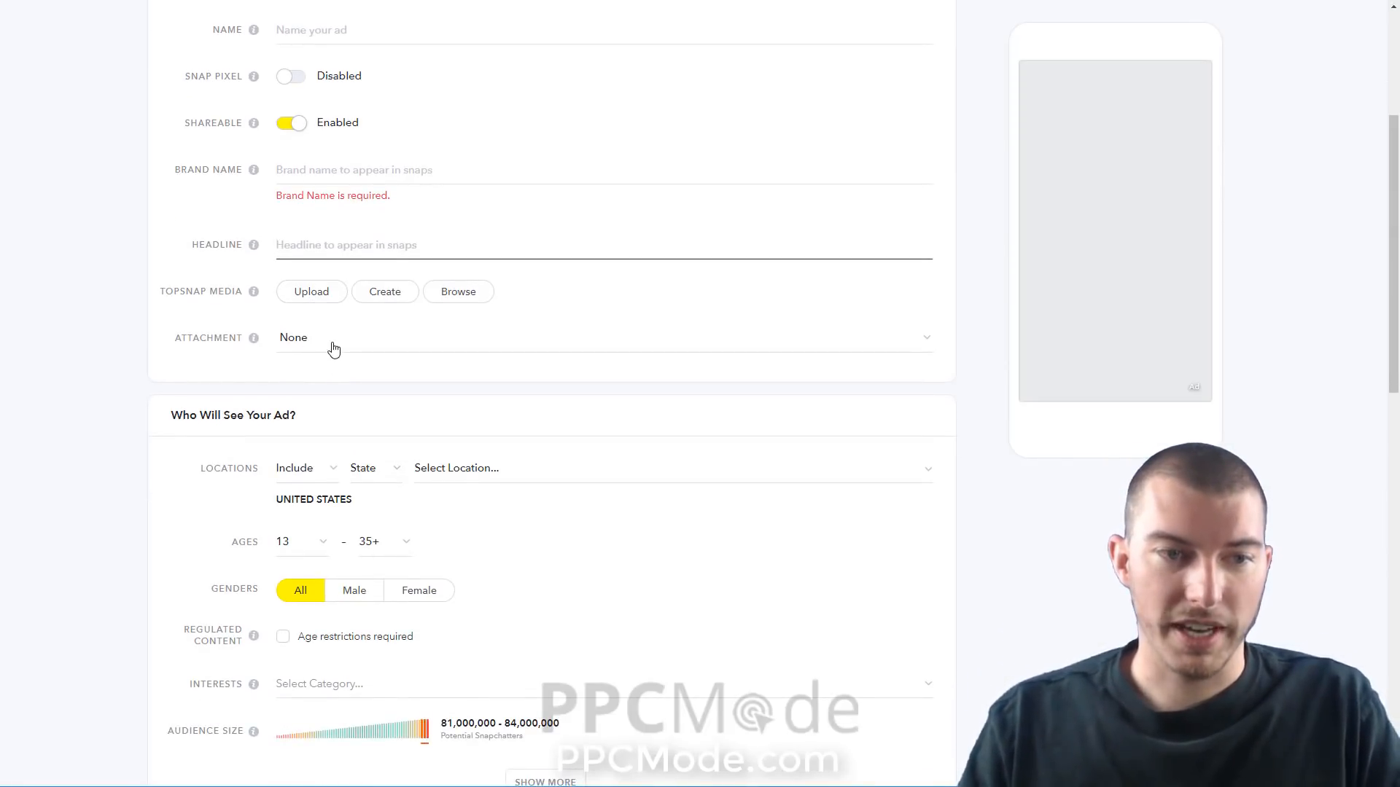
click(333, 348)
click(307, 370)
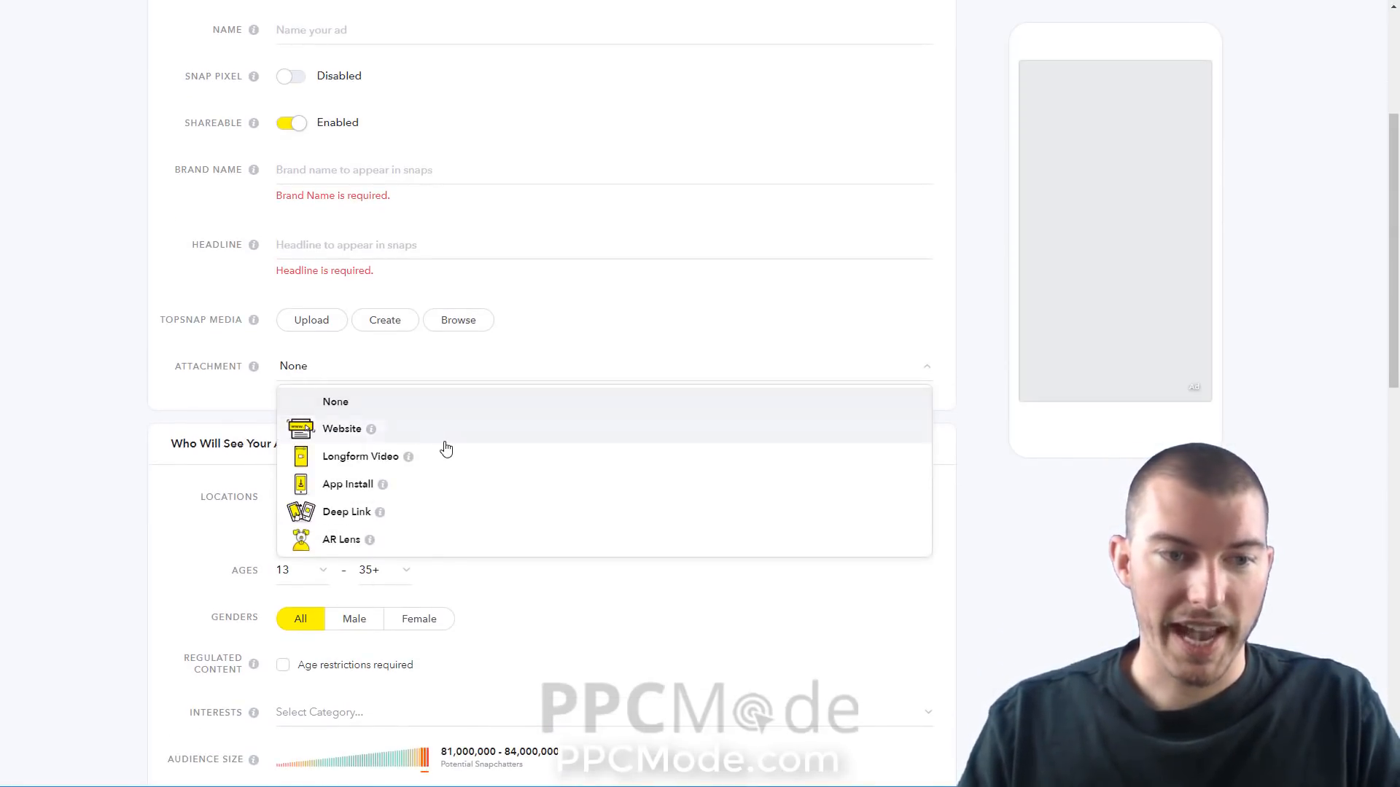
mouse_move(408, 456)
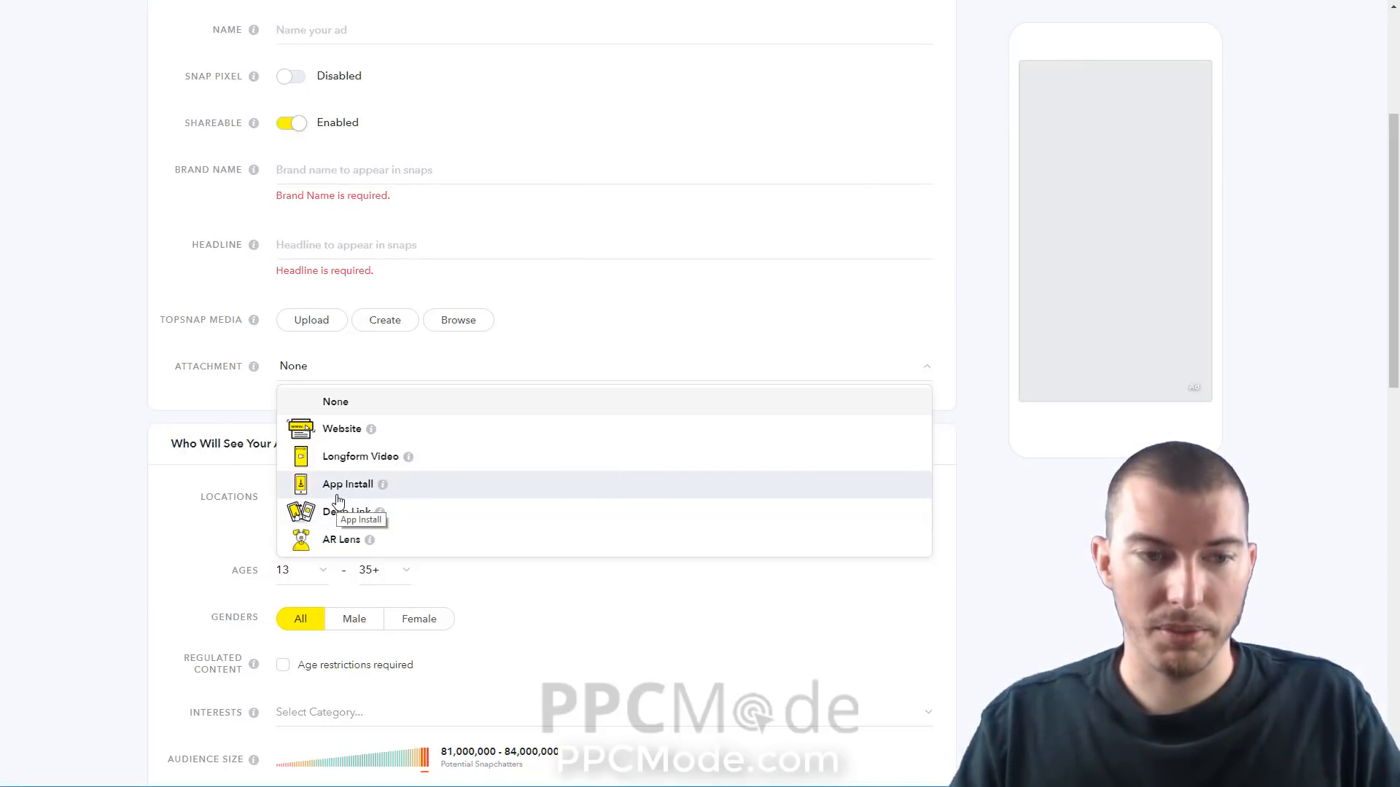
click(353, 436)
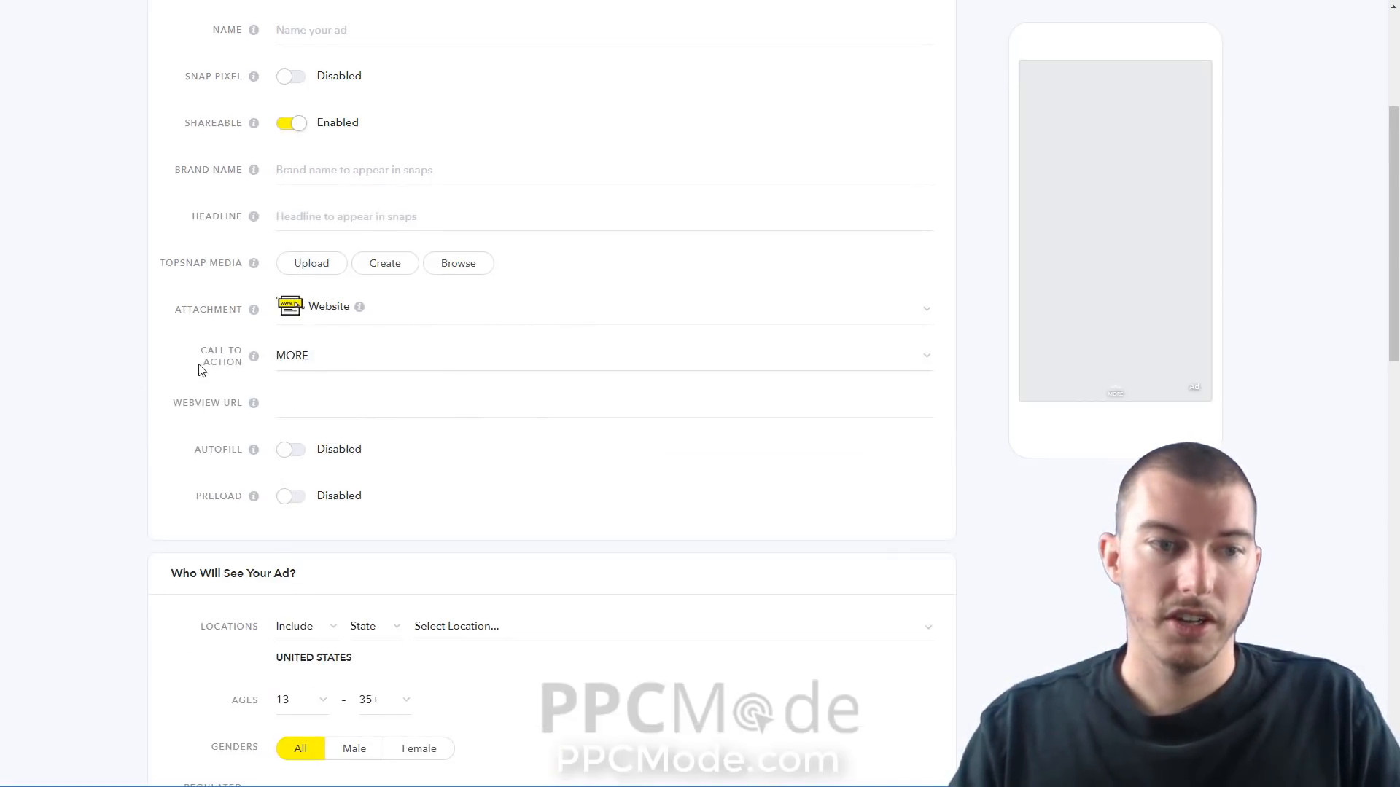
Step: Look through the call to action options available for the website attachment, leaving the selection as it is
click(312, 360)
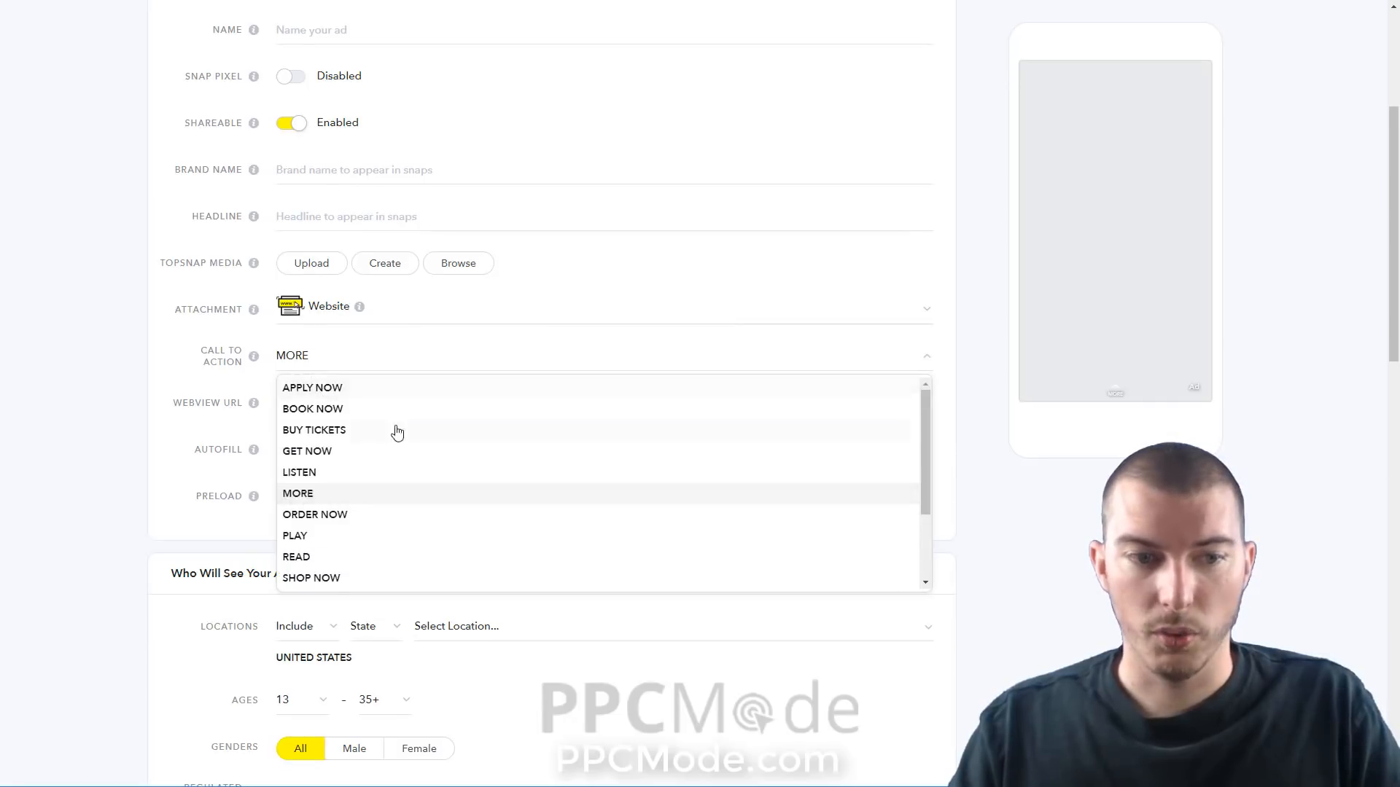
scroll(399, 437, down, 3)
scroll(425, 556, up, 3)
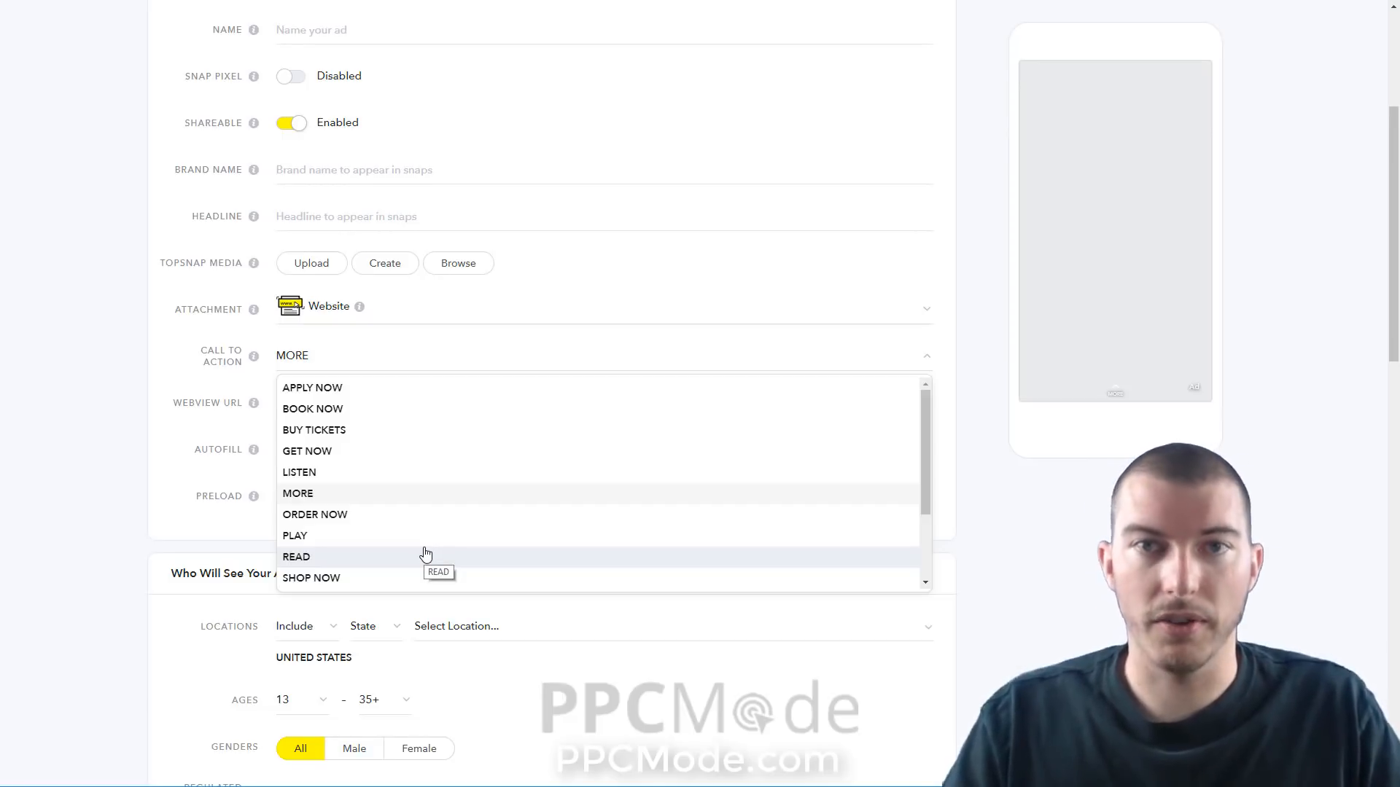
click(132, 533)
click(408, 365)
click(121, 485)
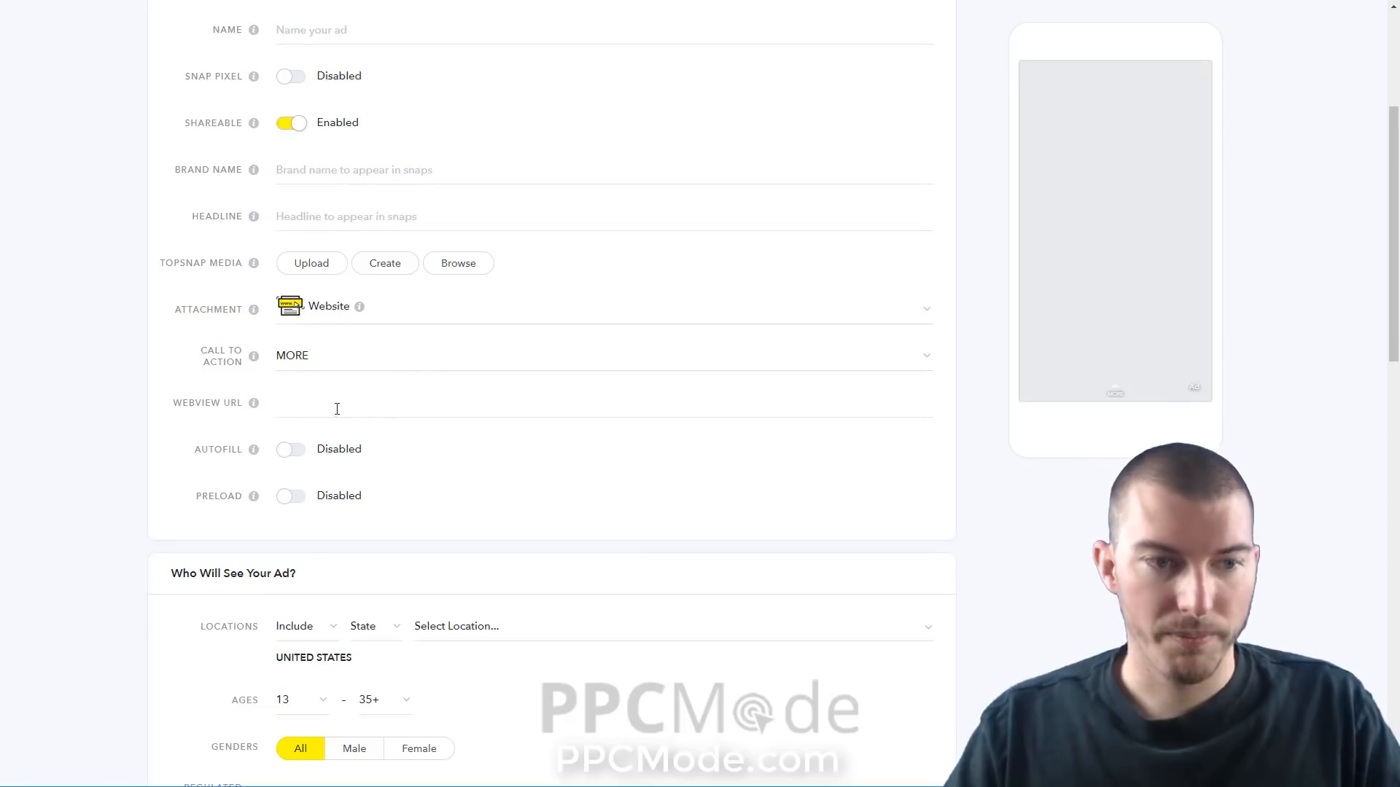
Step: Examine the website attachment's Webview URL, Autofill and Preload settings
click(331, 415)
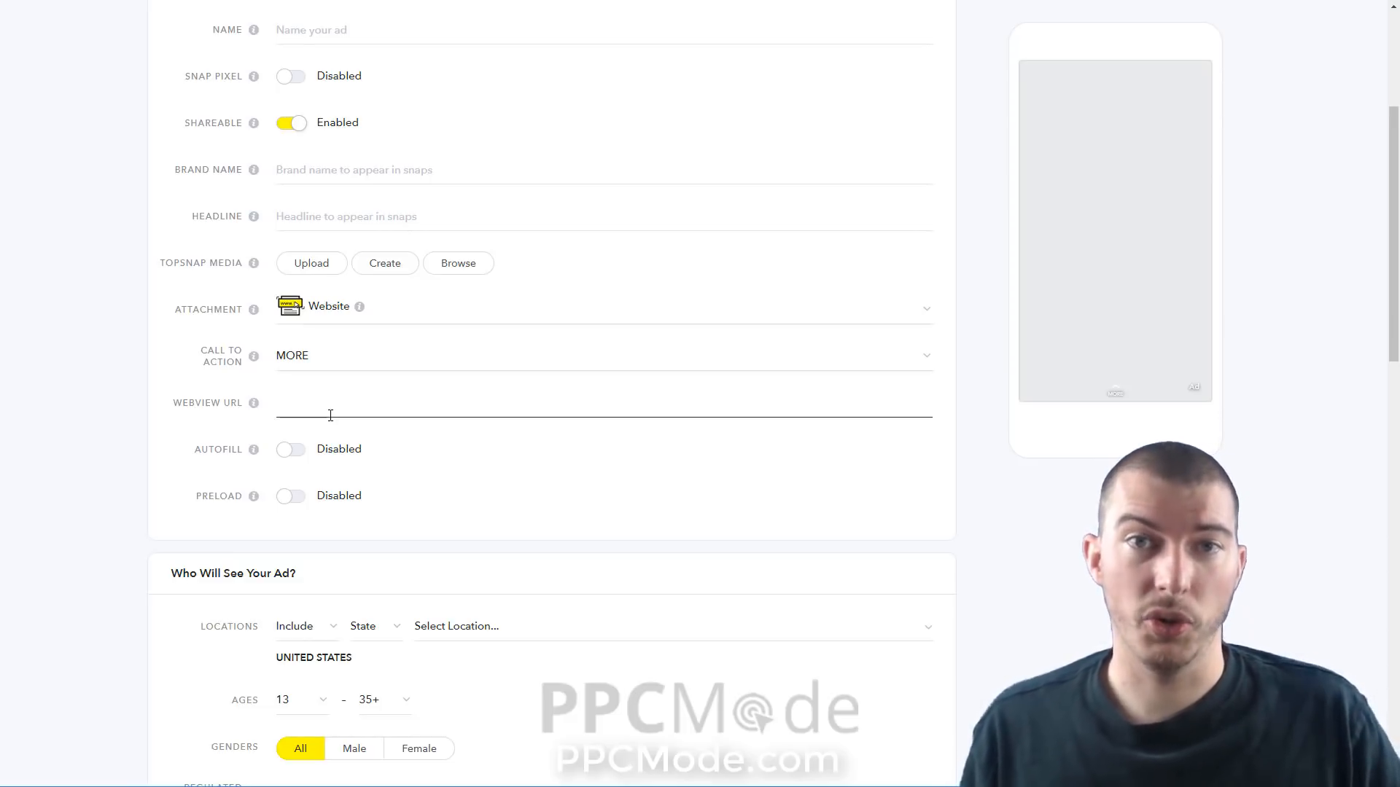
click(330, 415)
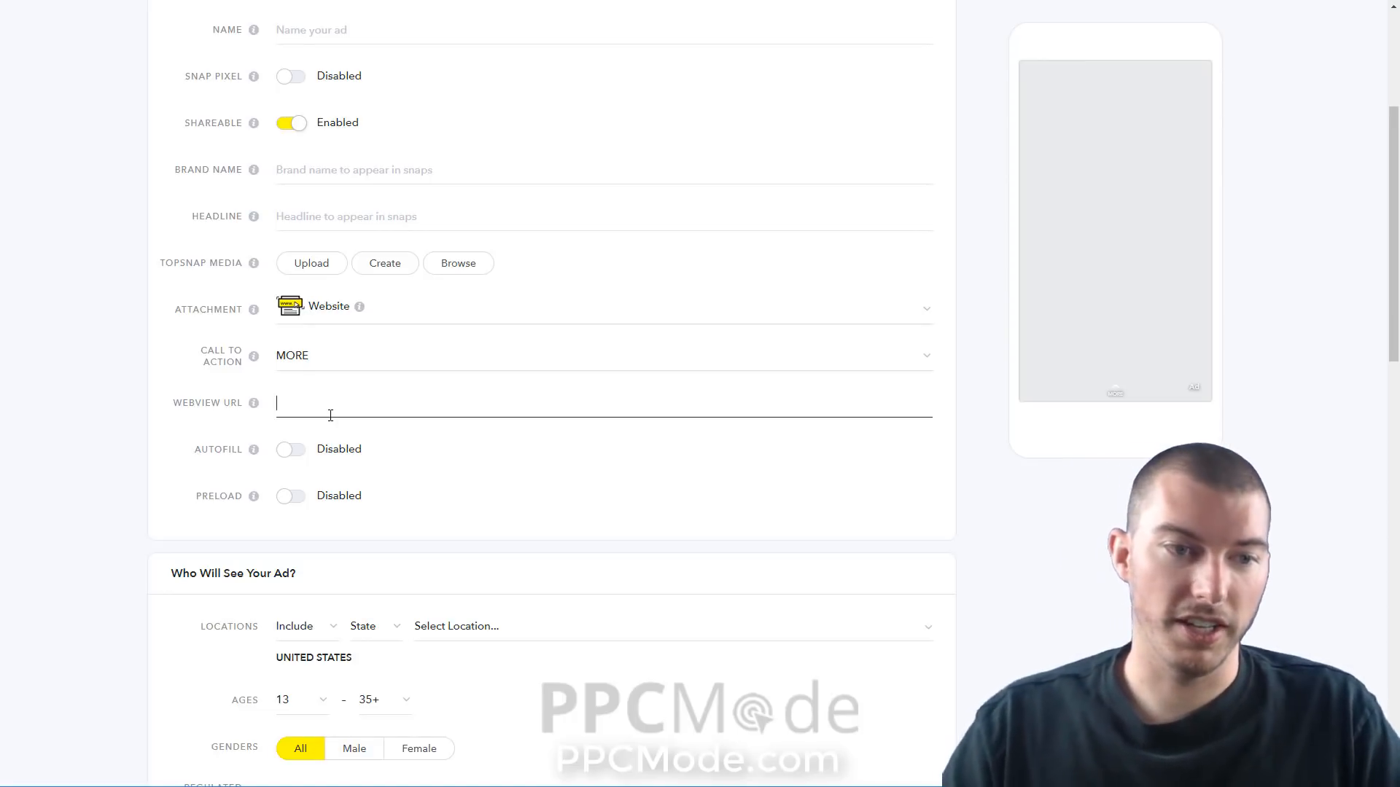
scroll(419, 450, down, 1)
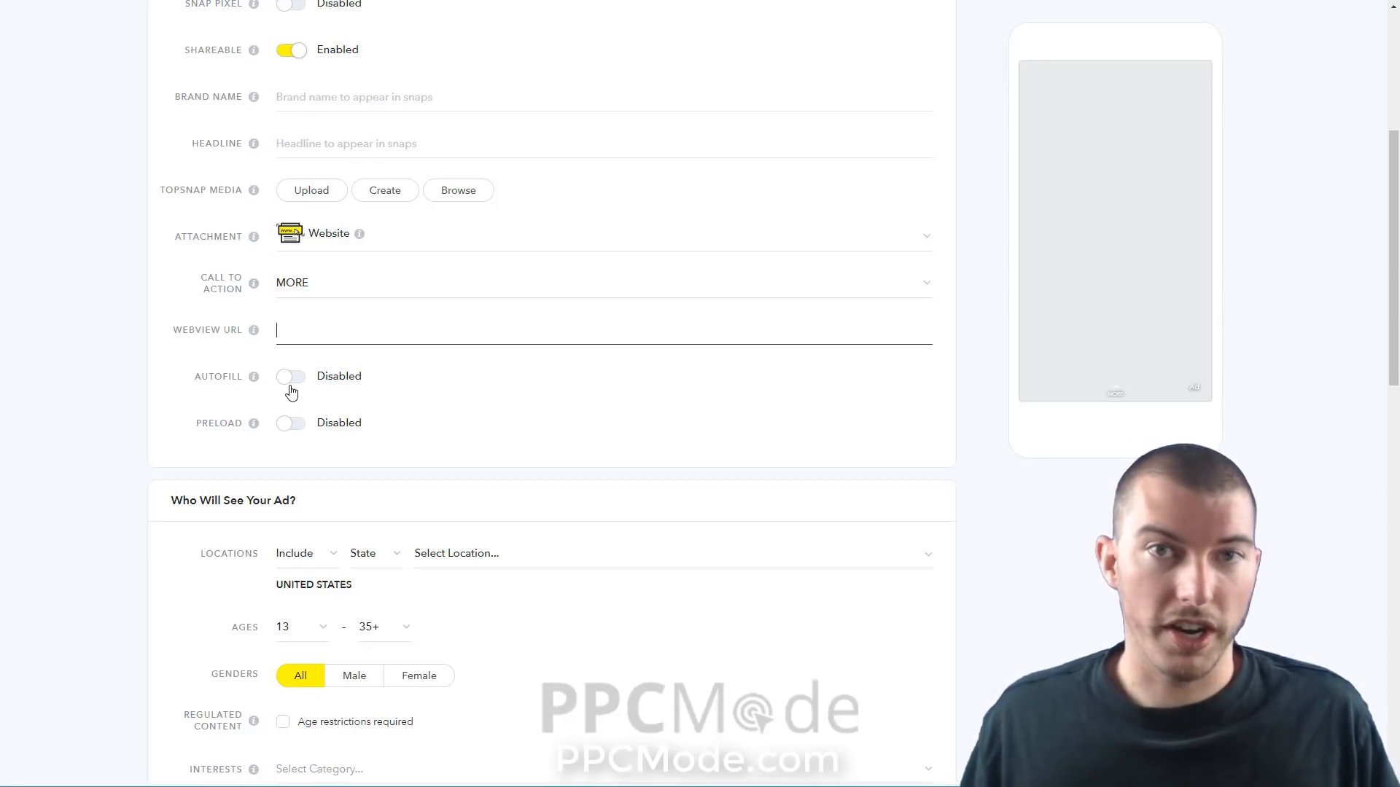
scroll(280, 412, down, 1)
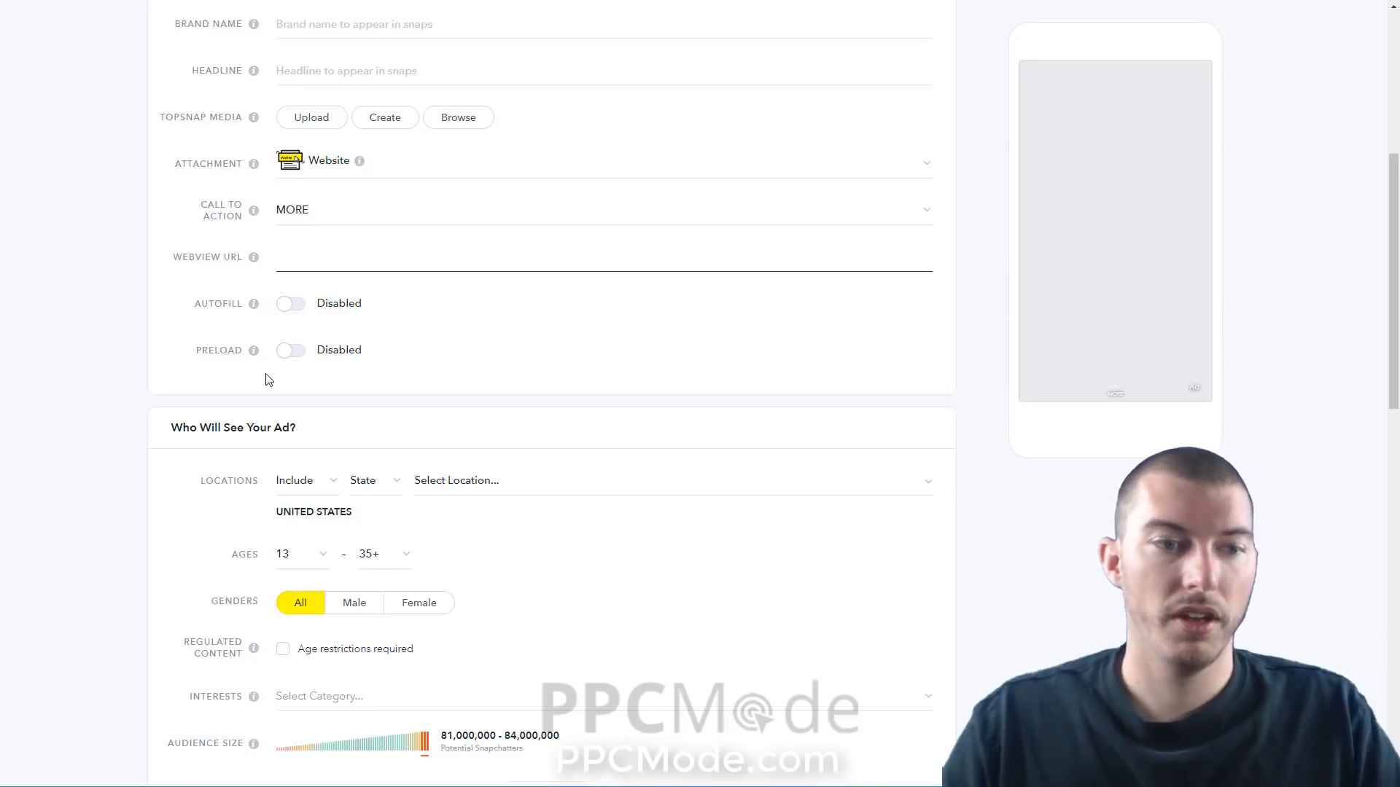
Step: Inspect the location types and the list of states that can be targeted within the United States
scroll(209, 313, down, 3)
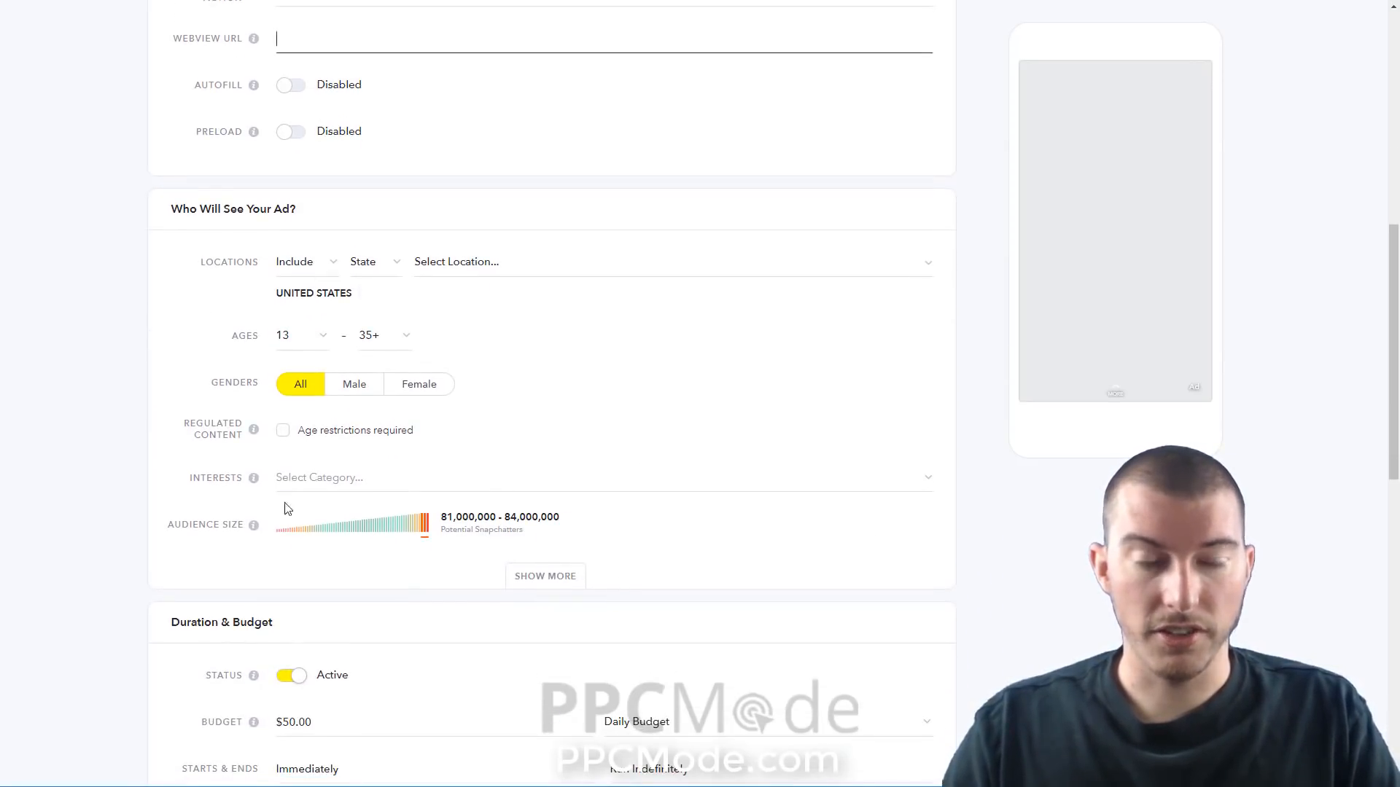
scroll(496, 460, down, 1)
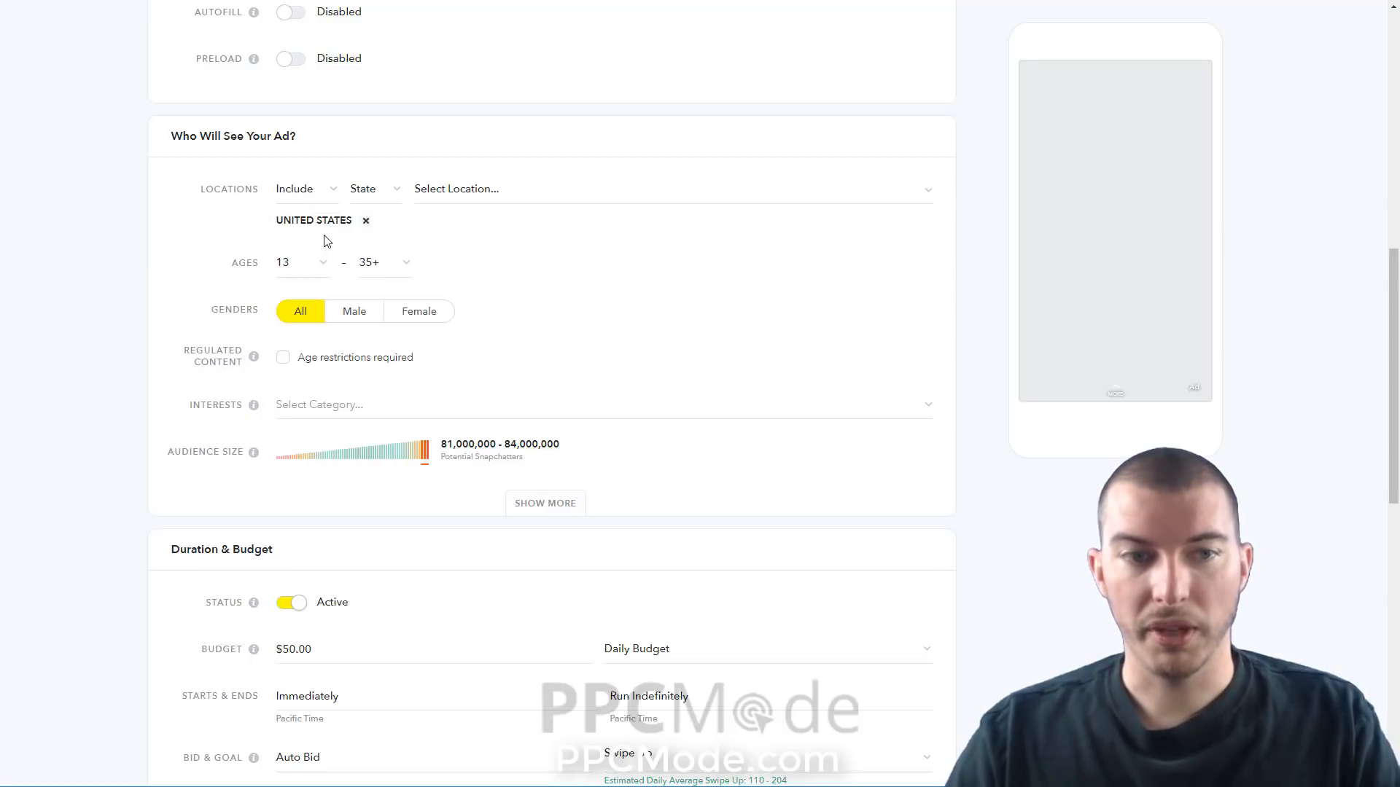
click(363, 194)
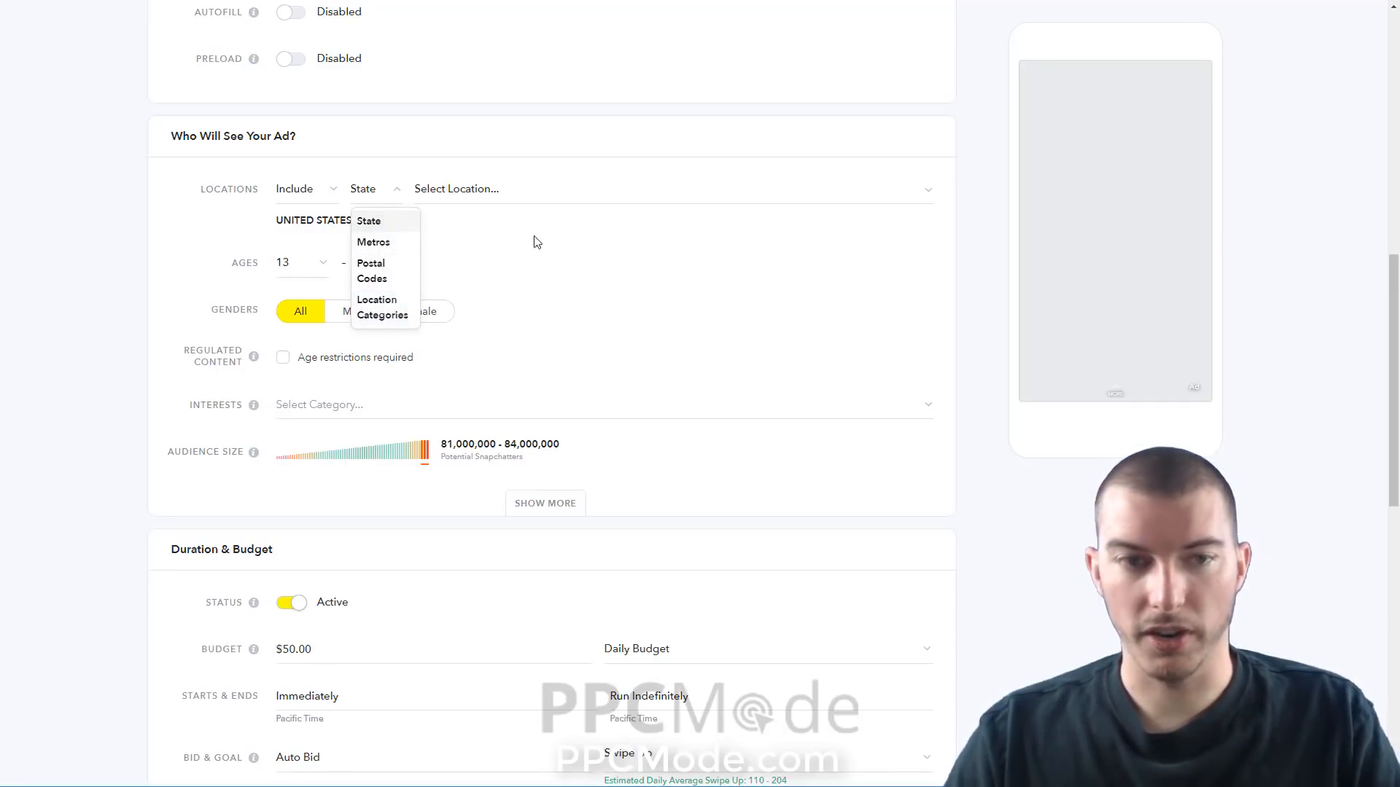
click(522, 203)
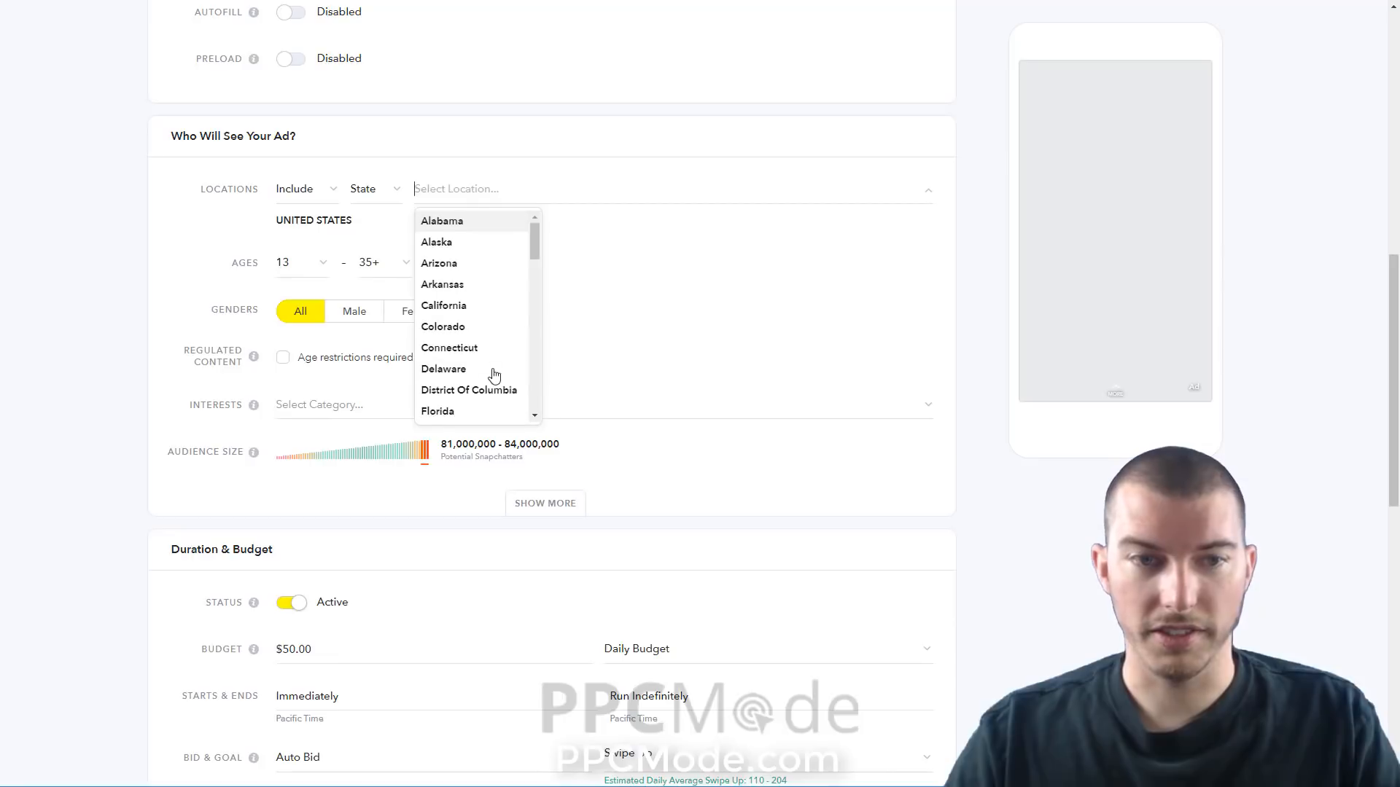
click(628, 326)
Step: Replace the United States with Colombia as the ad's target country
mouse_move(362, 225)
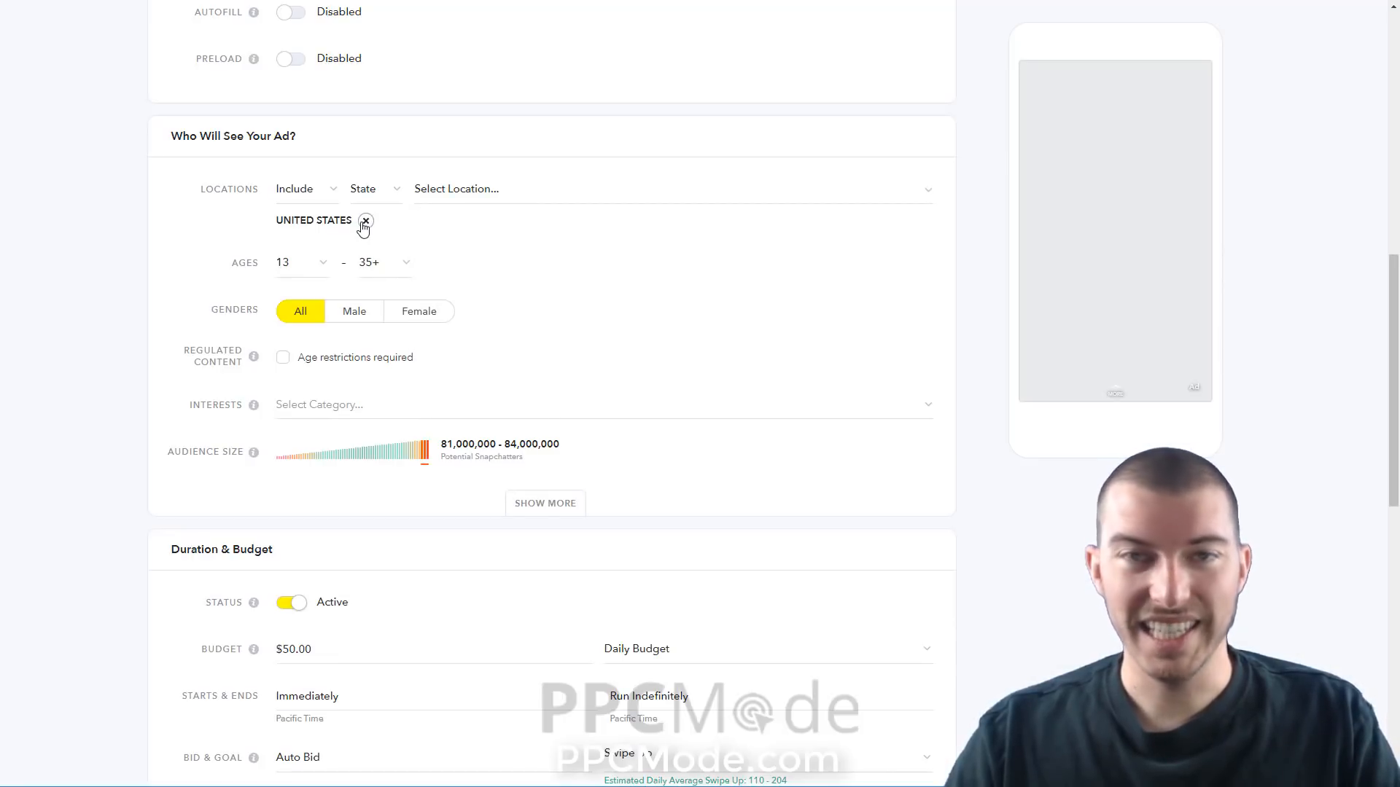
click(365, 221)
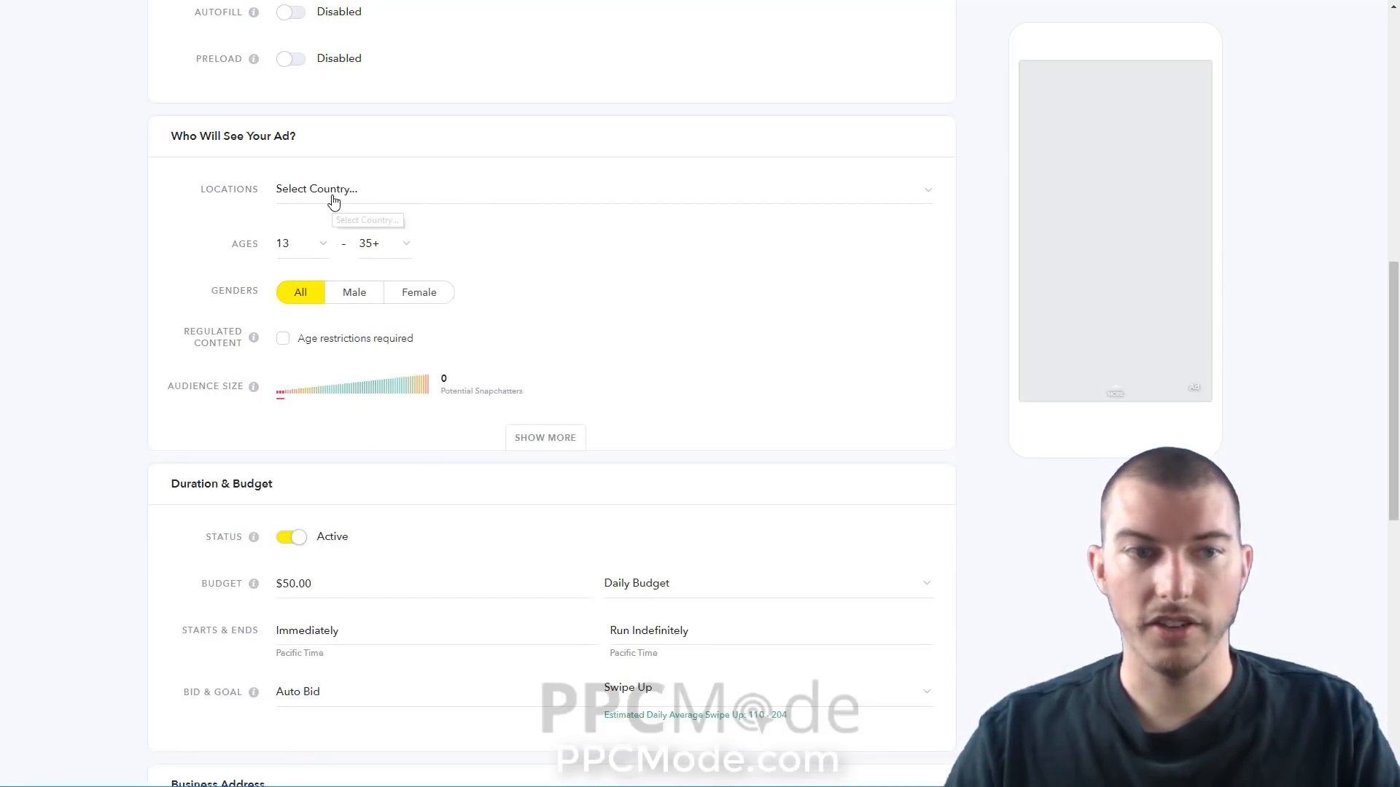
click(334, 201)
scroll(339, 273, down, 2)
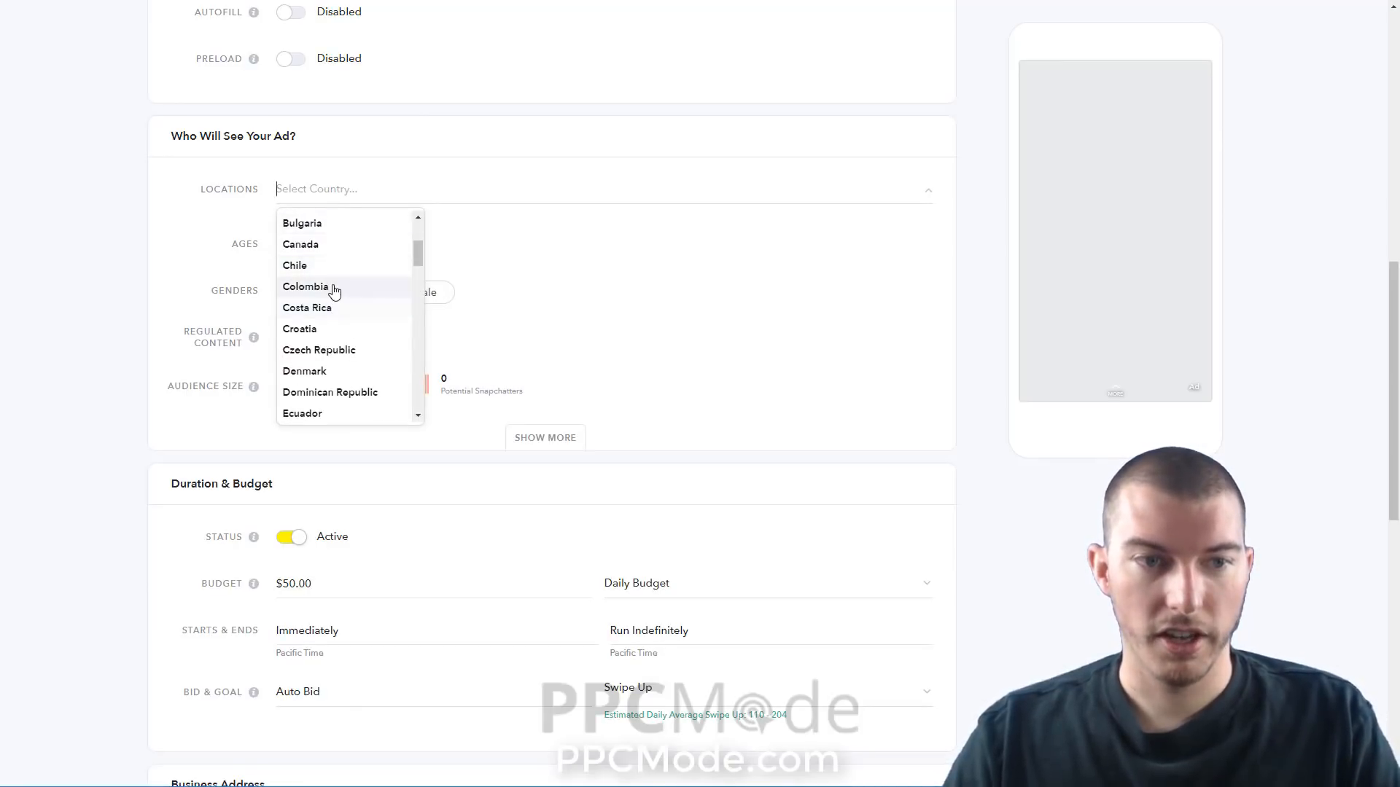
key(Return)
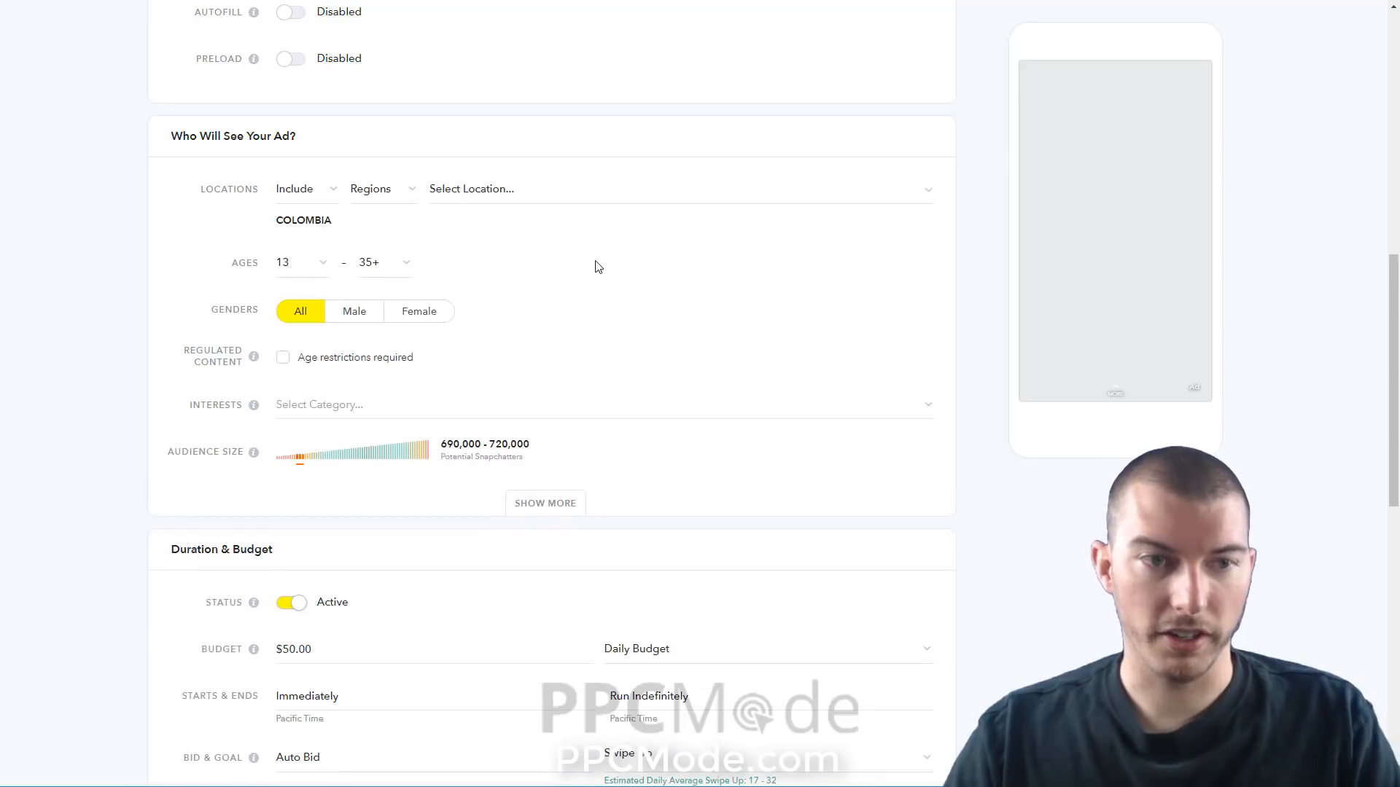
Step: Check the location types and regions that can be targeted within Colombia
click(386, 192)
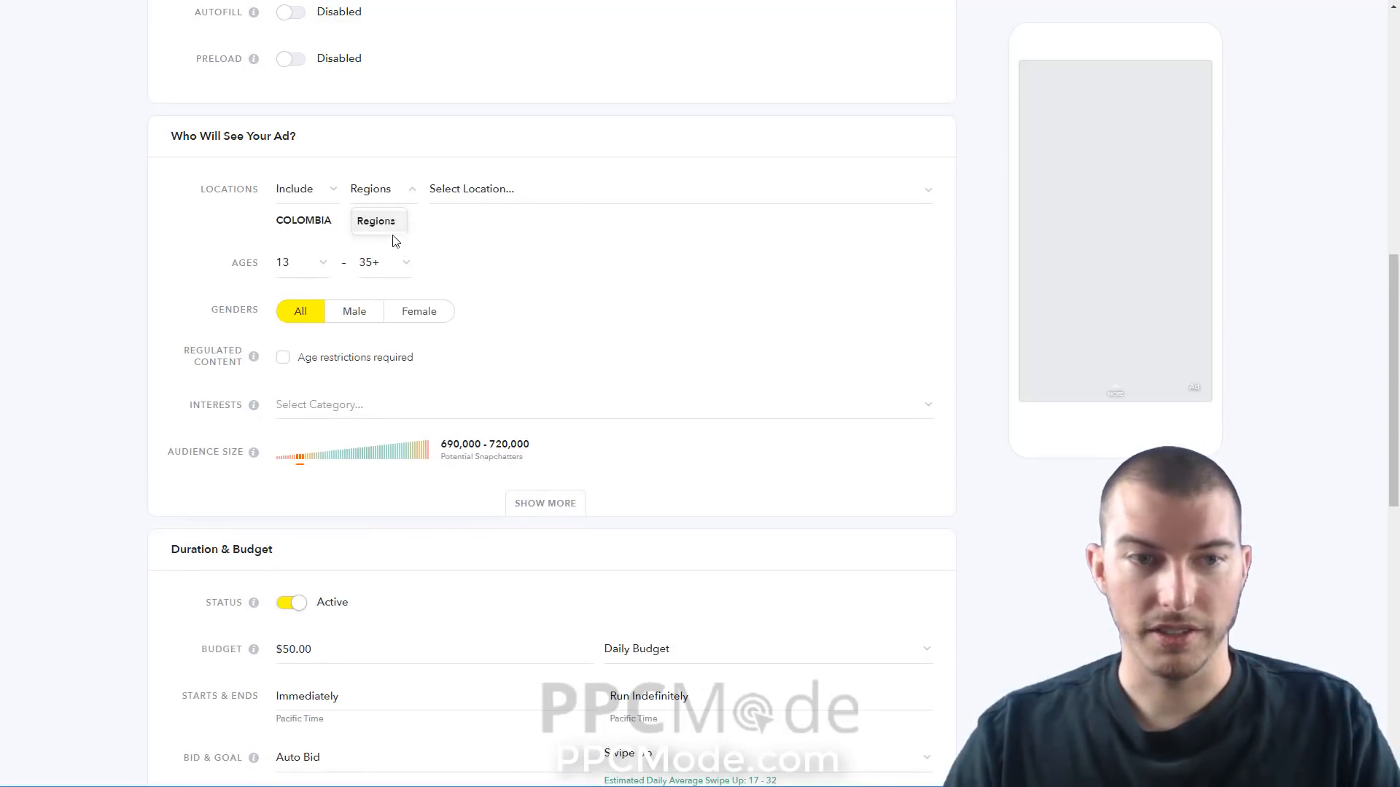
click(494, 192)
scroll(493, 344, down, 2)
click(537, 246)
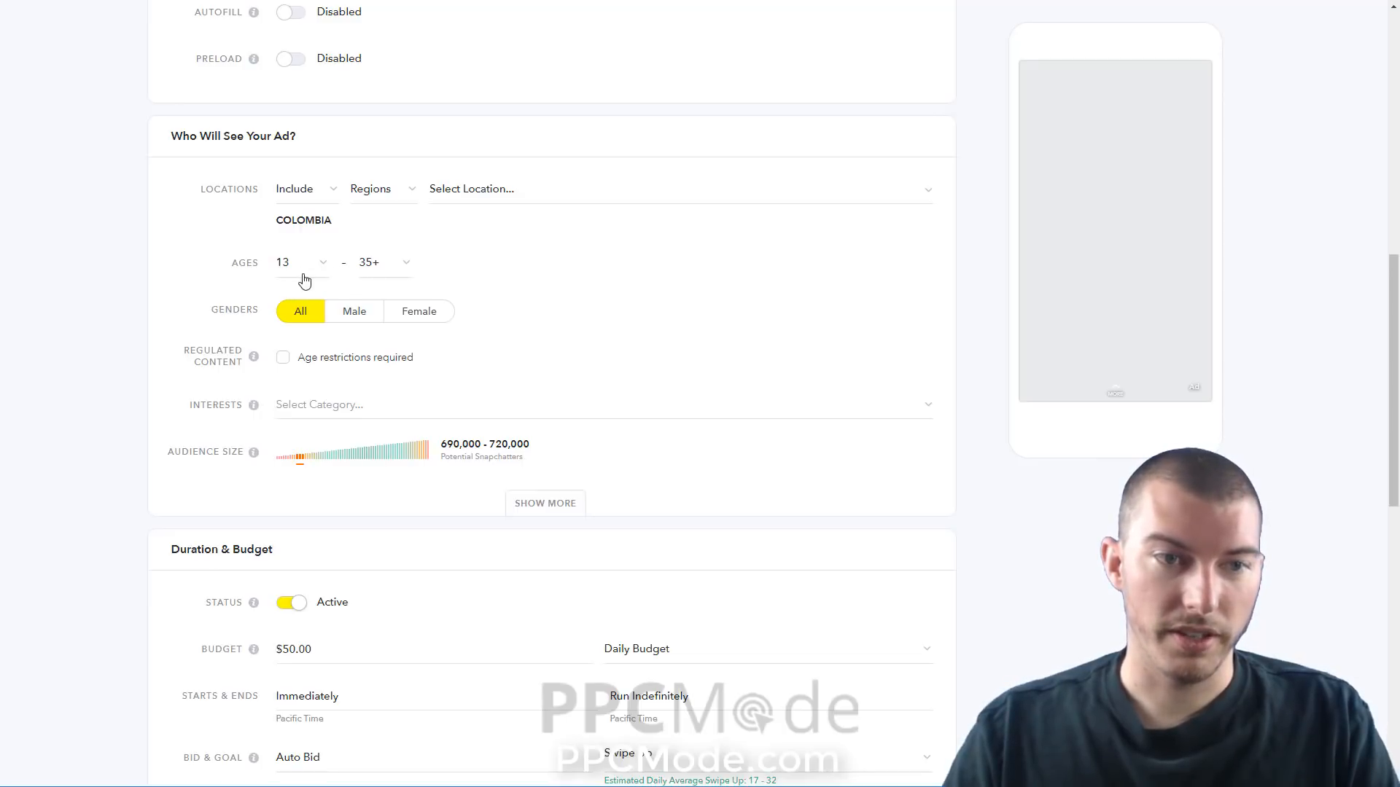
Step: Examine the maximum and minimum ages available for the ad's target audience
click(403, 270)
scroll(386, 445, down, 4)
scroll(390, 463, down, 7)
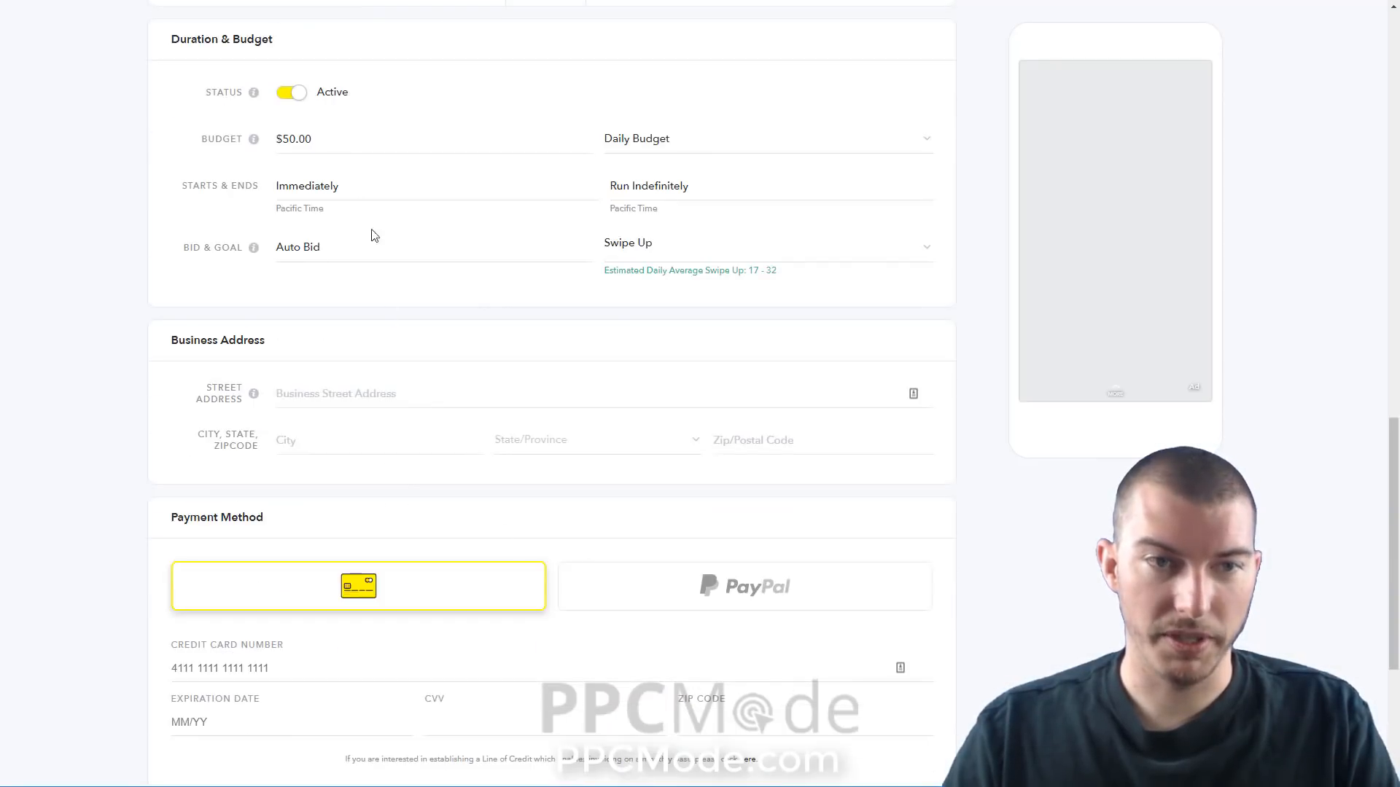
scroll(369, 234, up, 5)
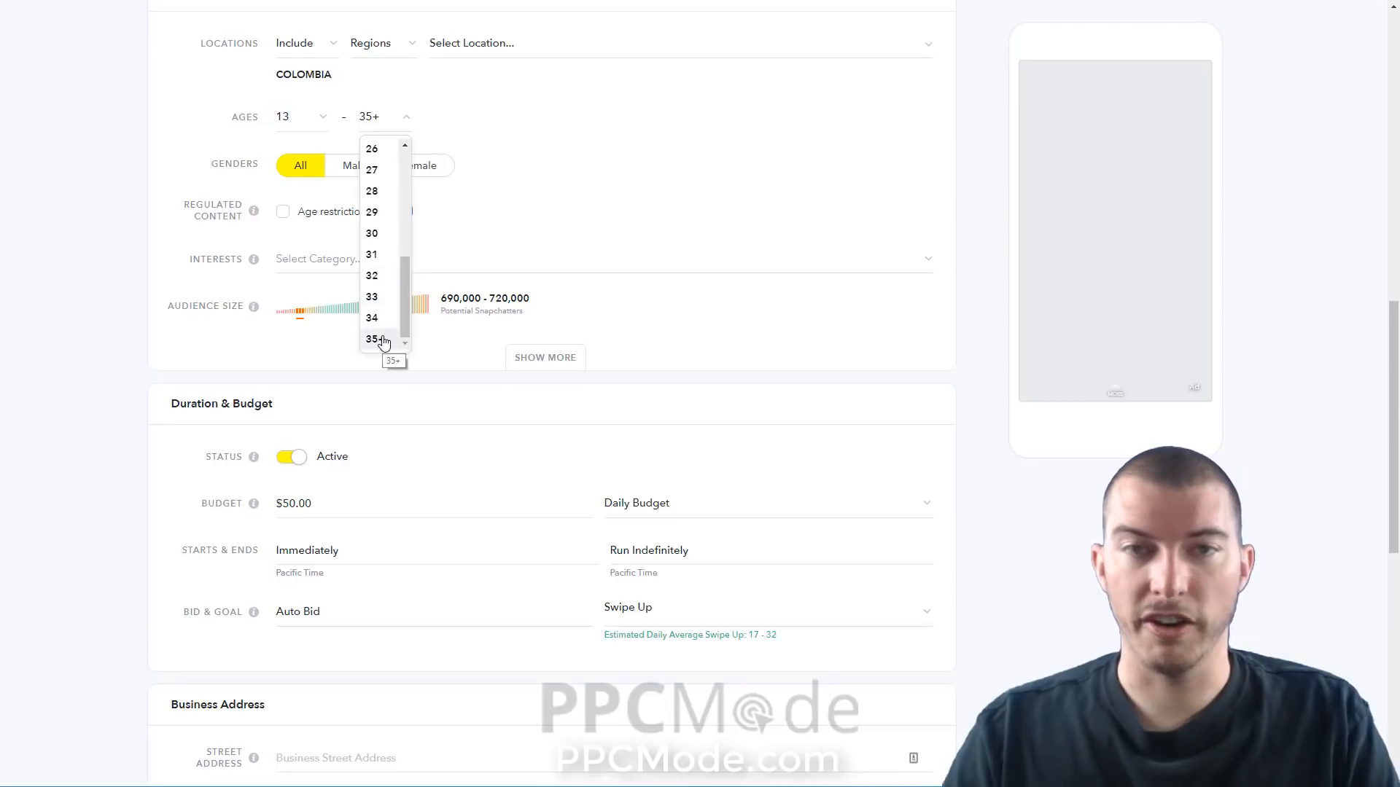
click(303, 121)
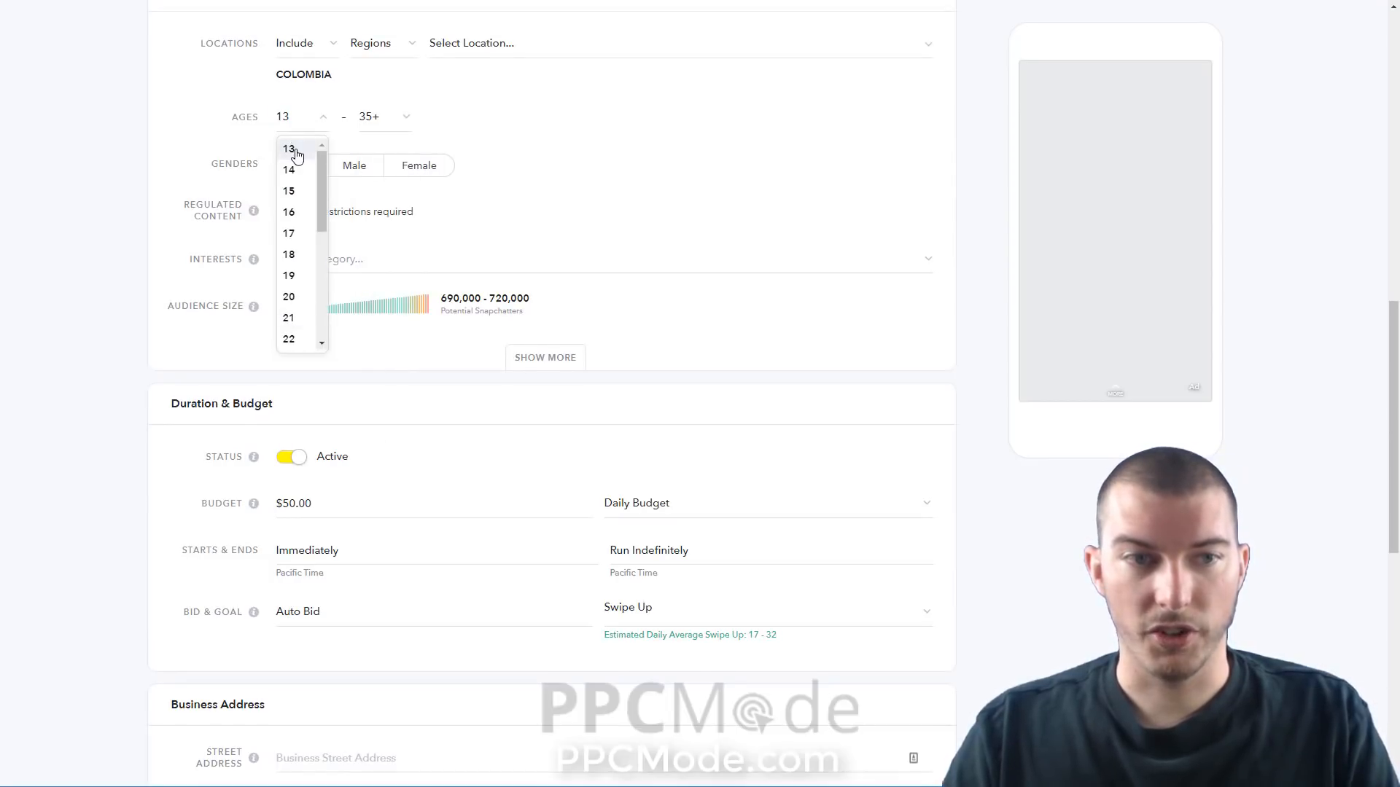
click(589, 139)
Step: Set the target age range to 20–21
click(308, 124)
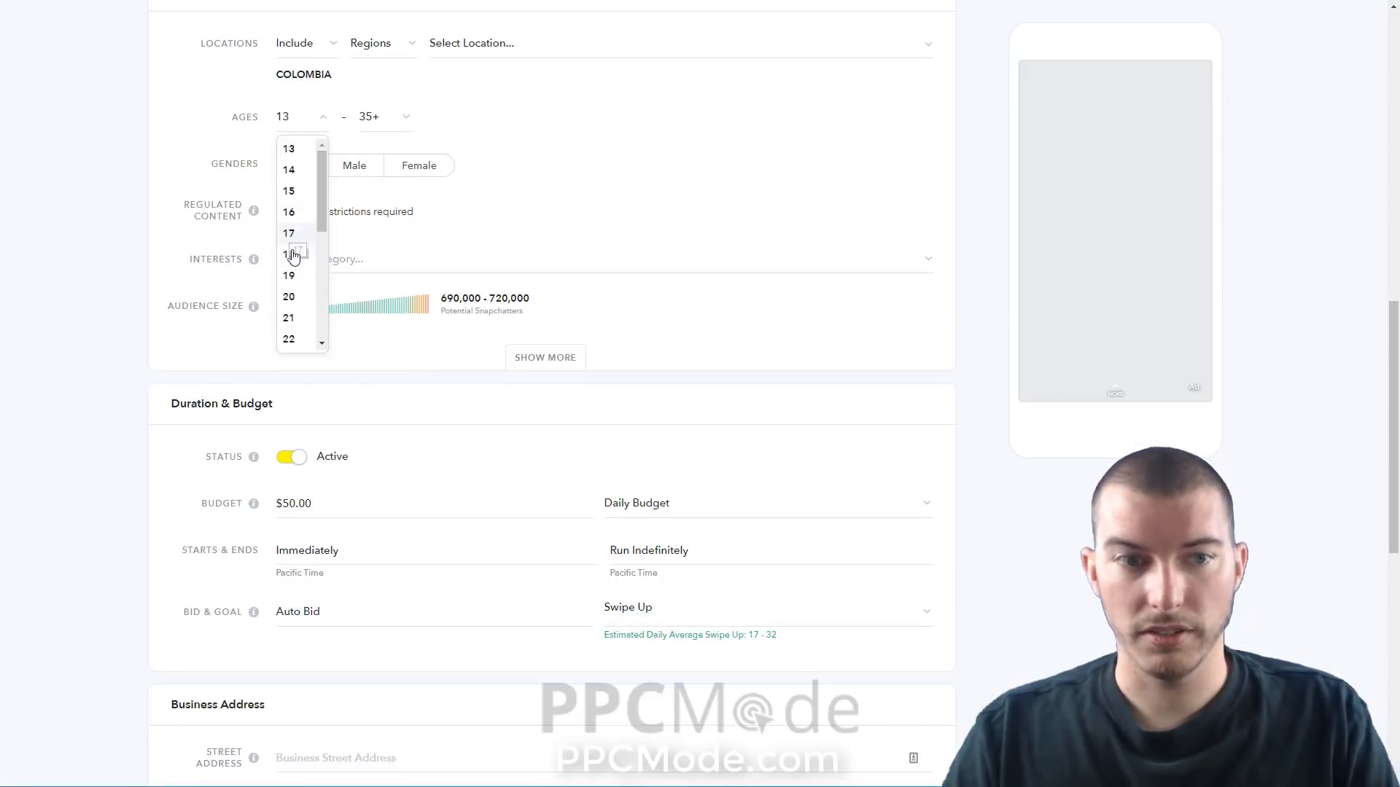
scroll(314, 267, down, 2)
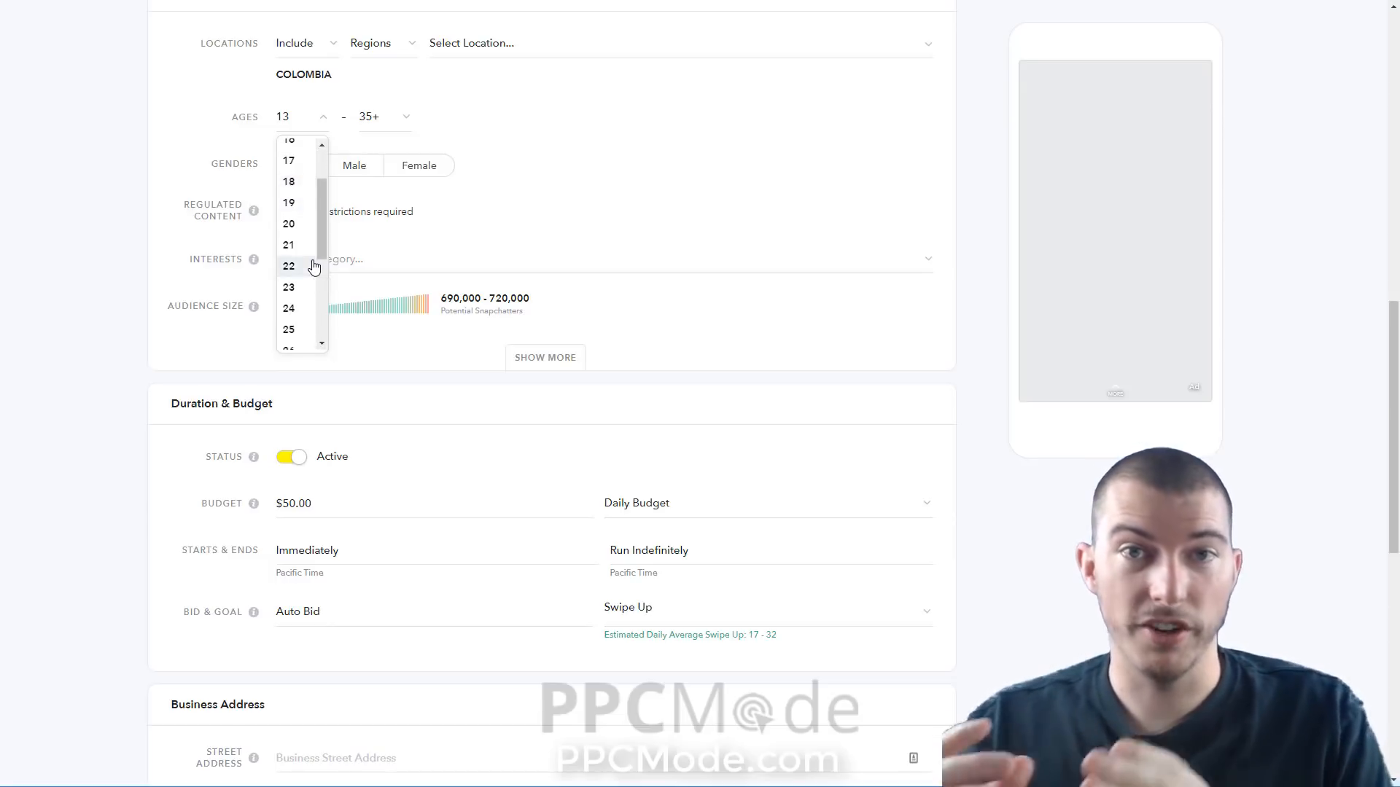
click(315, 226)
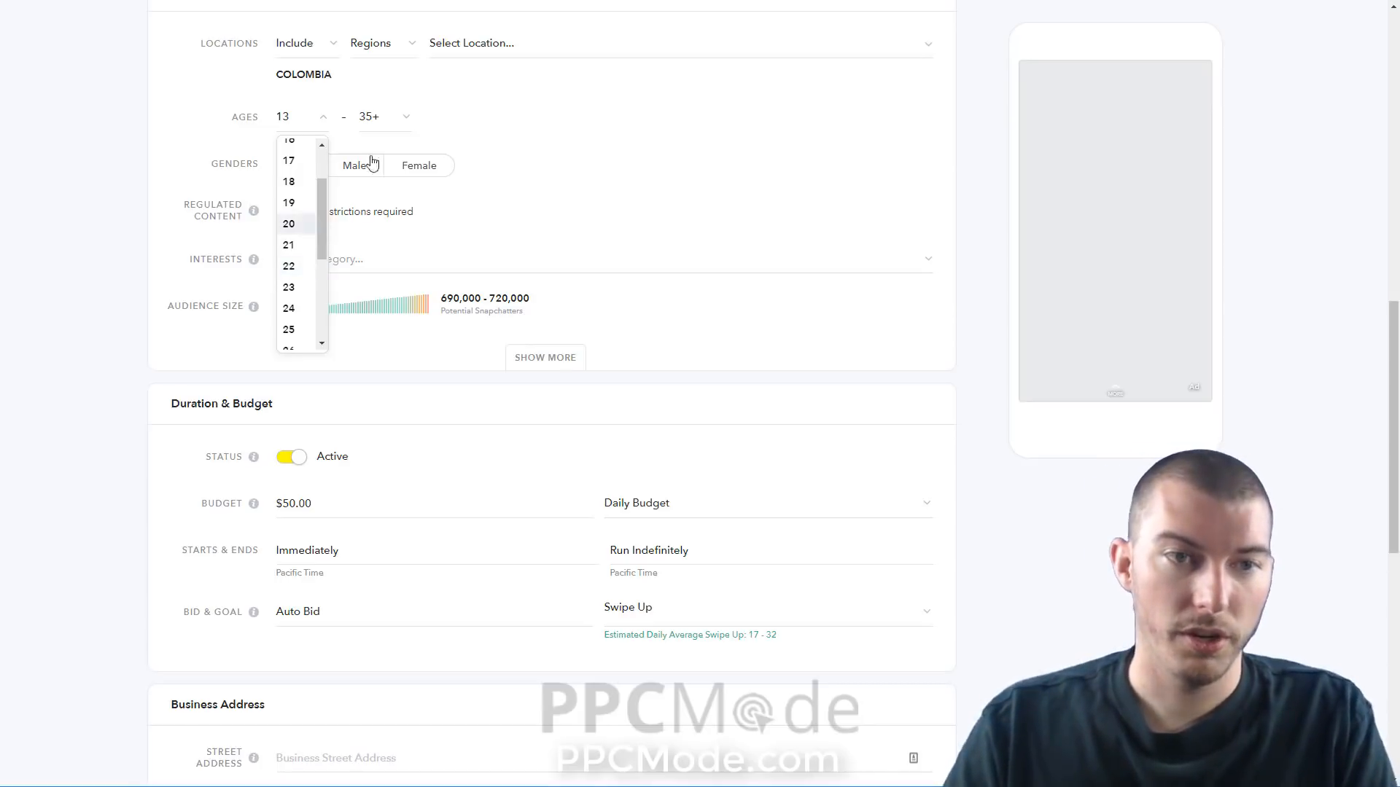
click(387, 117)
scroll(400, 210, up, 1)
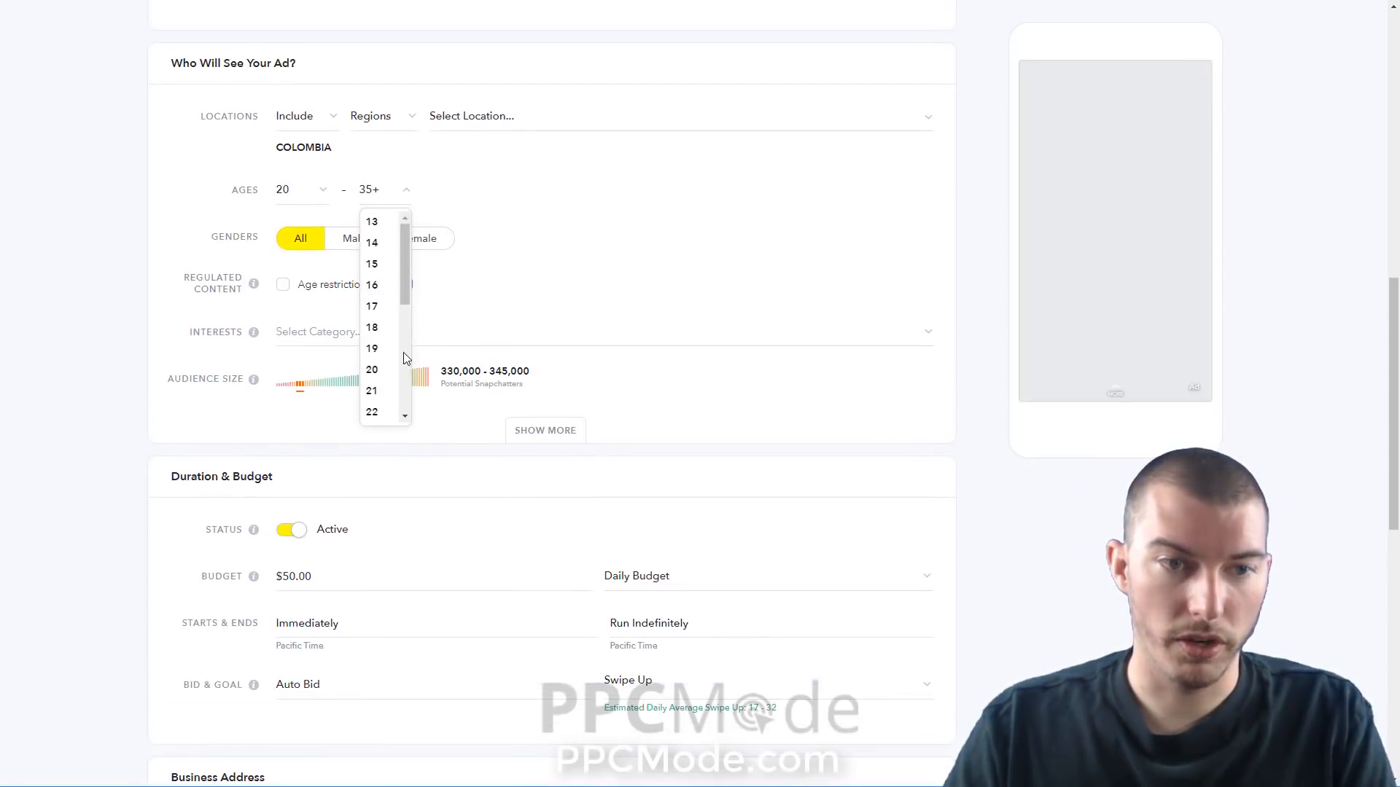
click(373, 391)
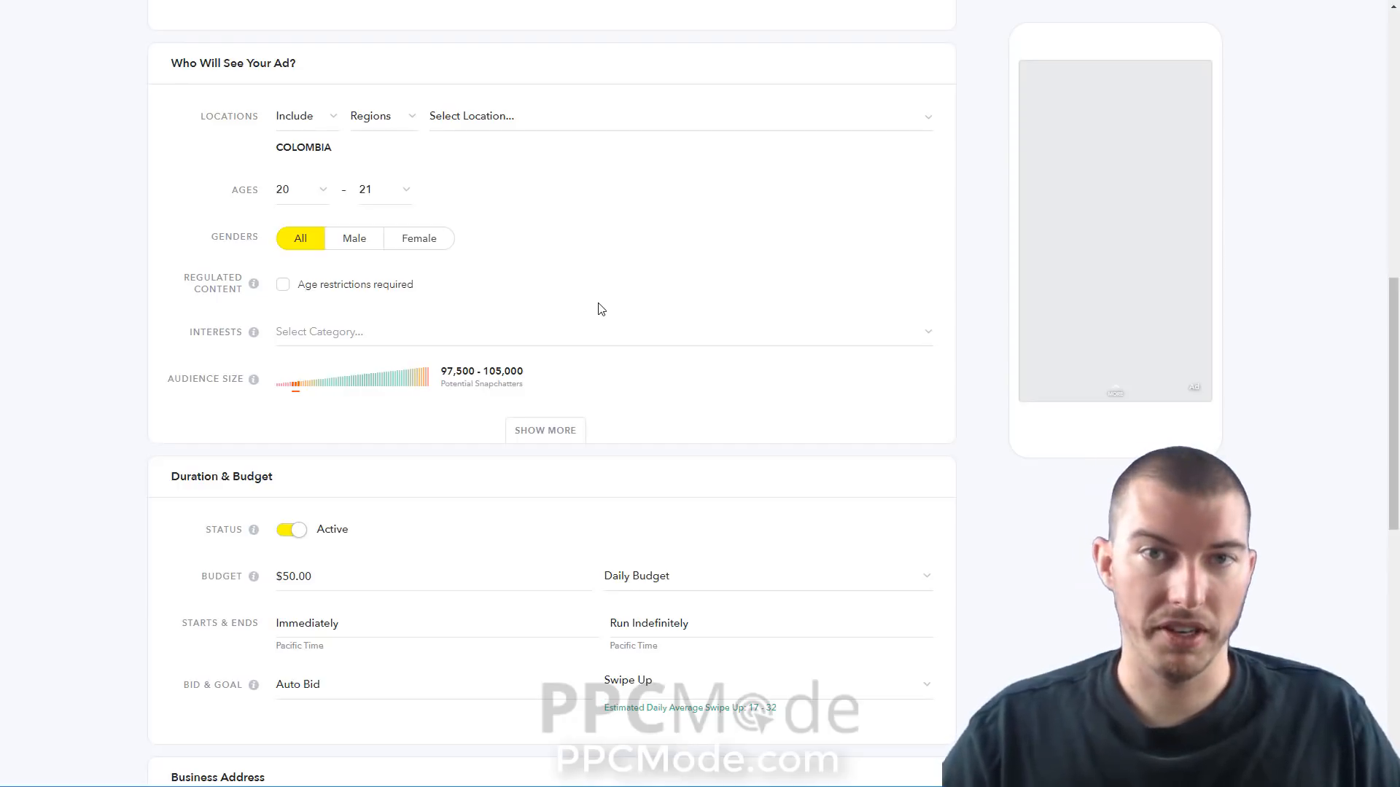
Step: Set the maximum target age to 25, restrict the audience to females and check the potential audience size
click(390, 192)
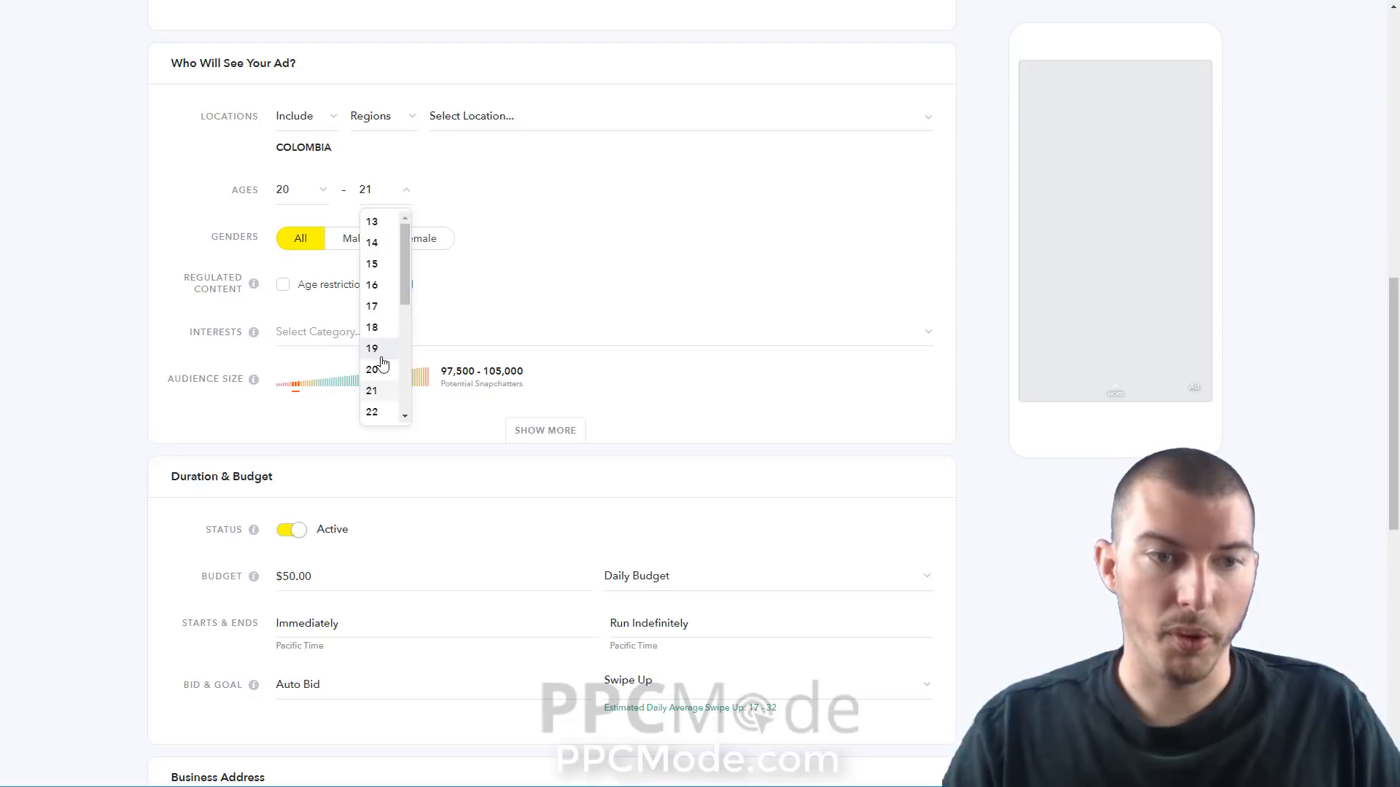
scroll(392, 333, down, 1)
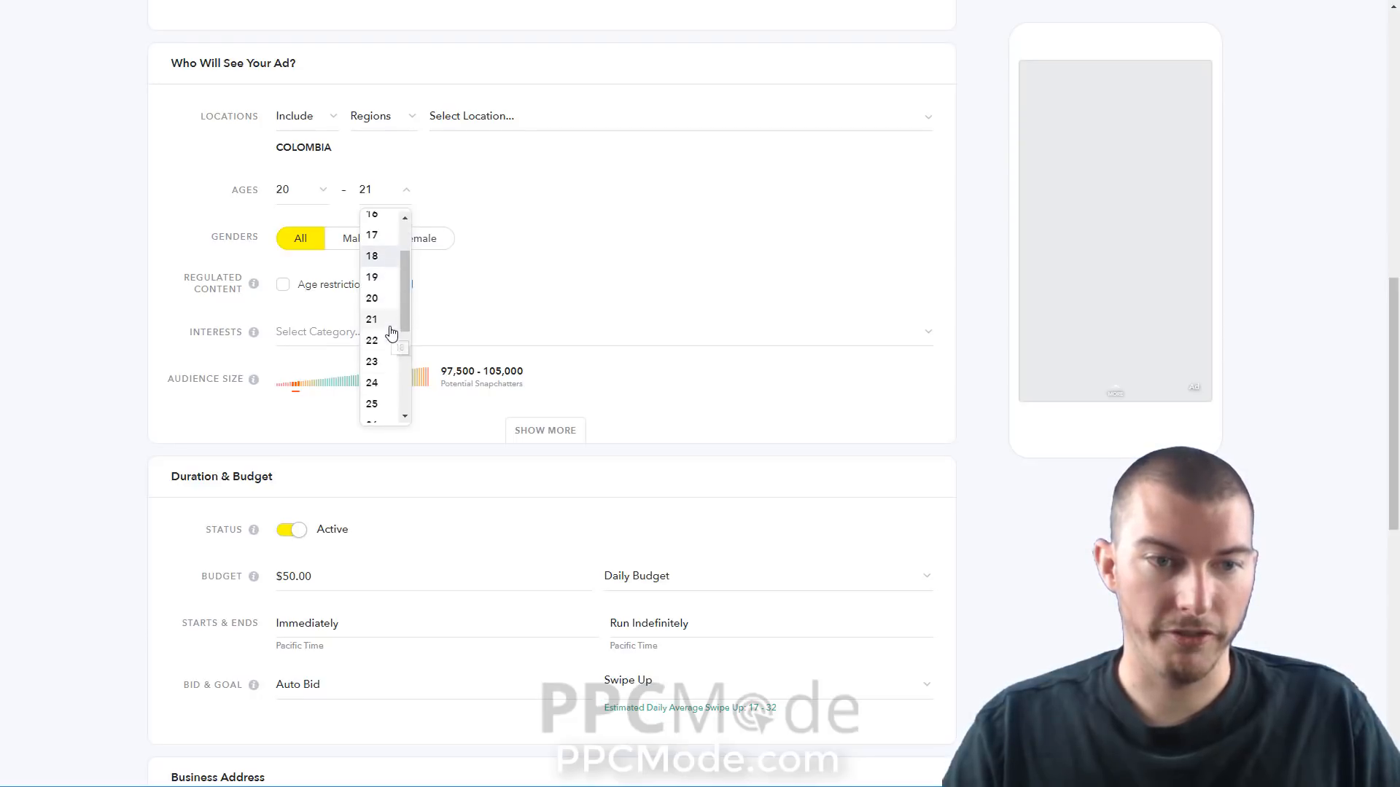
click(373, 403)
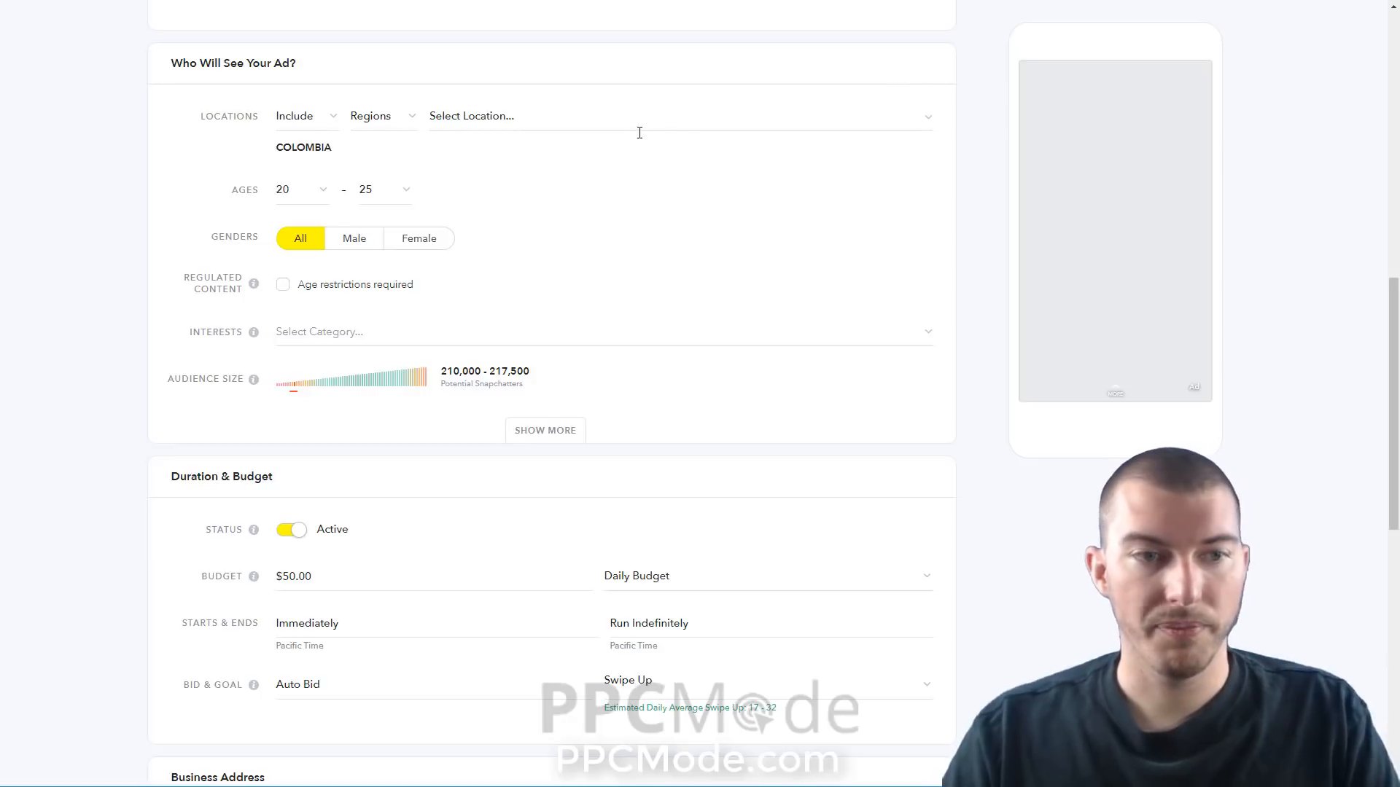
click(409, 240)
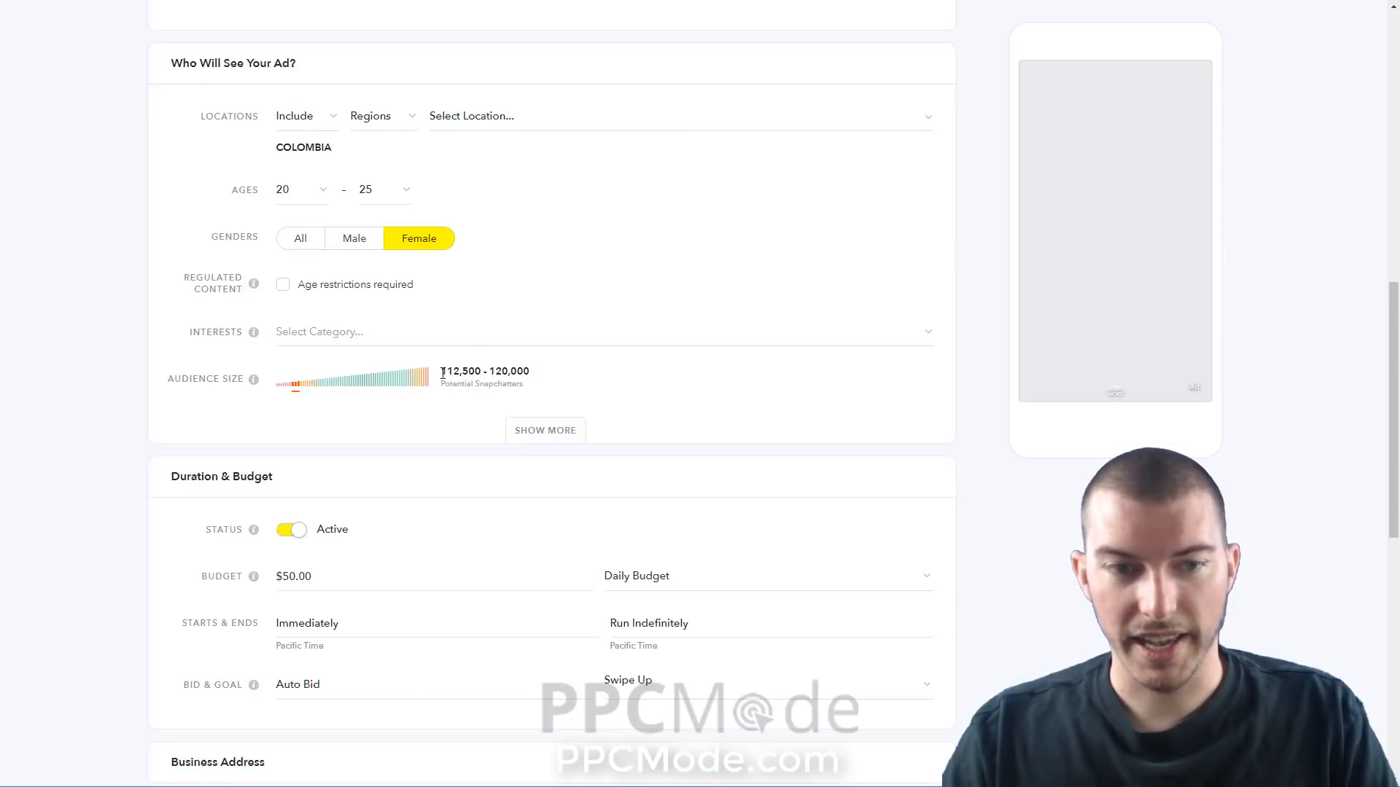
drag(443, 374, 573, 374)
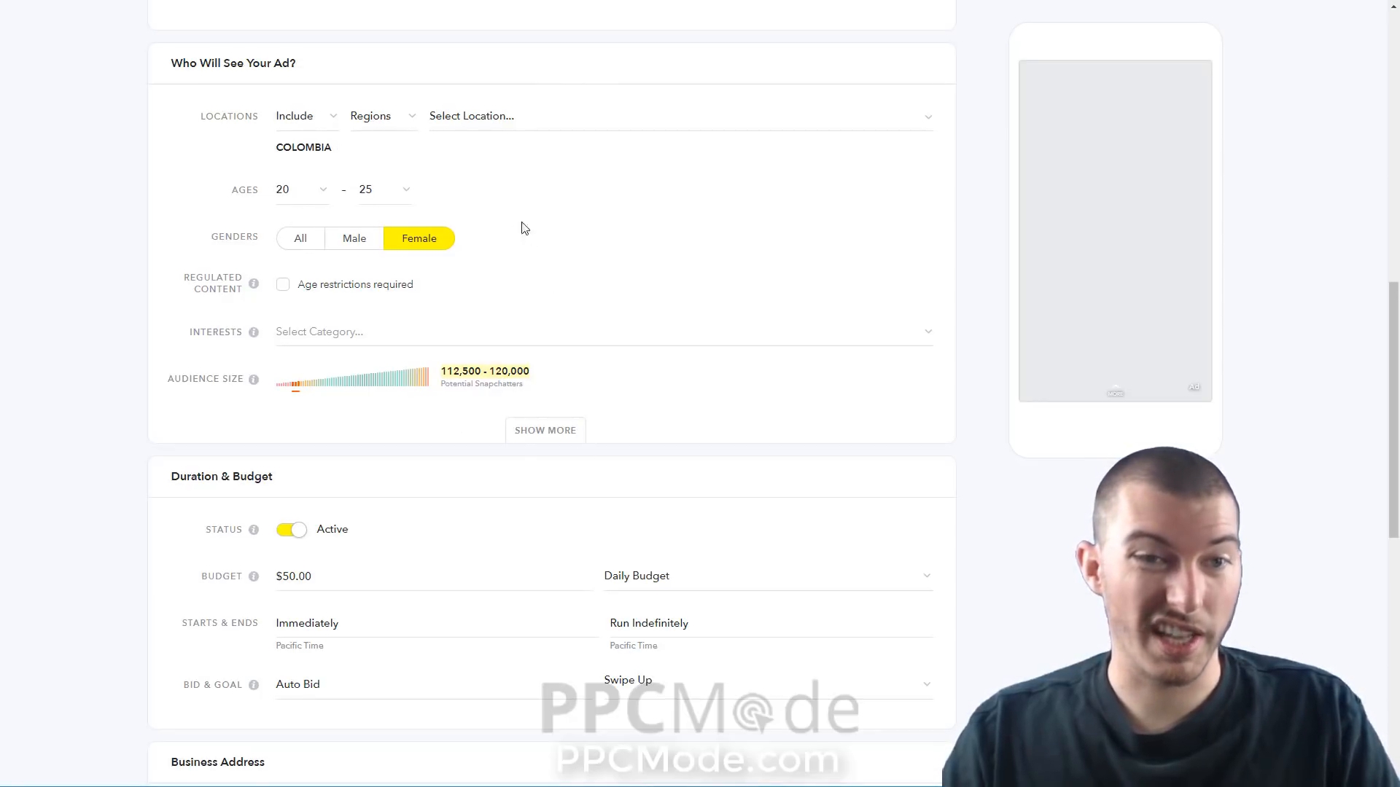
Step: Replace Colombia with the United States as the ad's target country
click(342, 148)
click(345, 133)
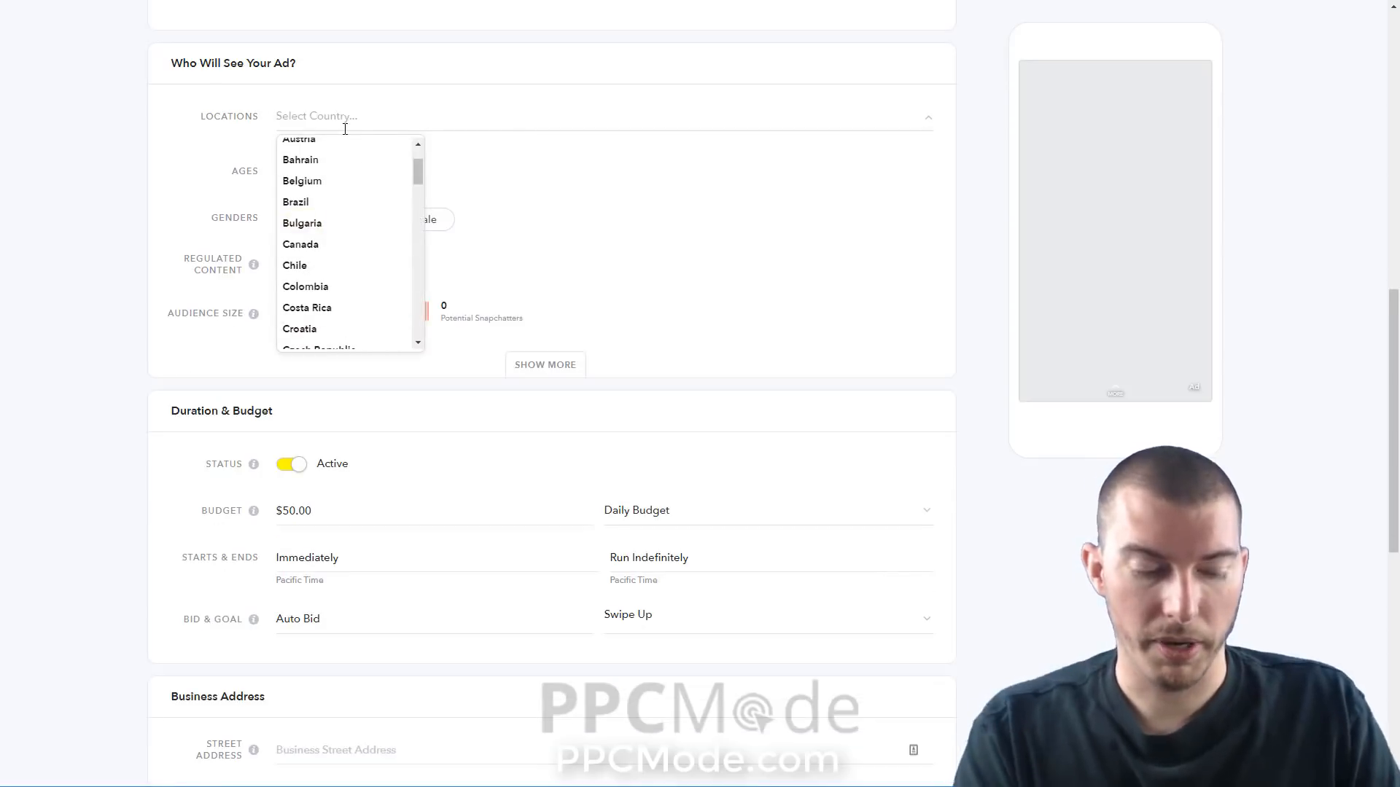
text(unit)
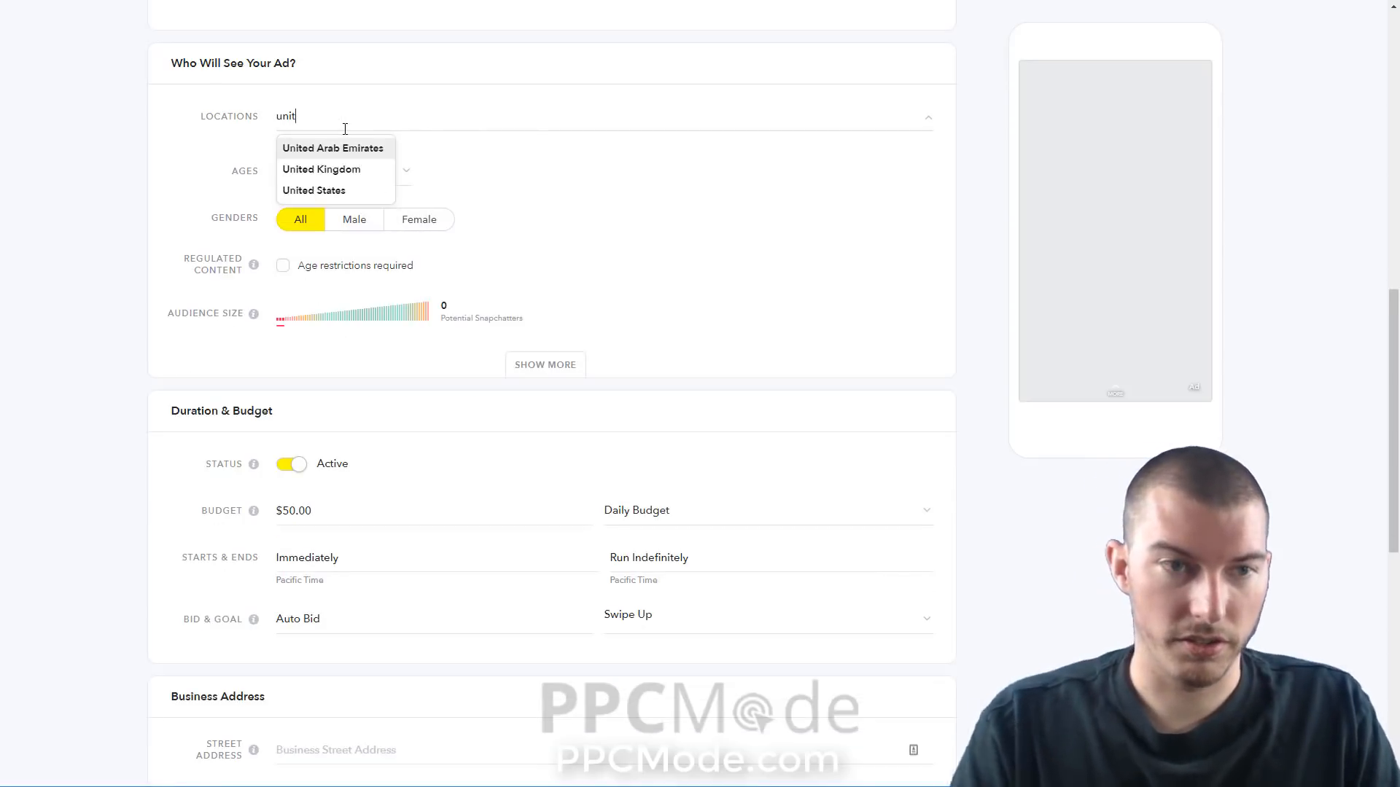
click(385, 189)
click(396, 213)
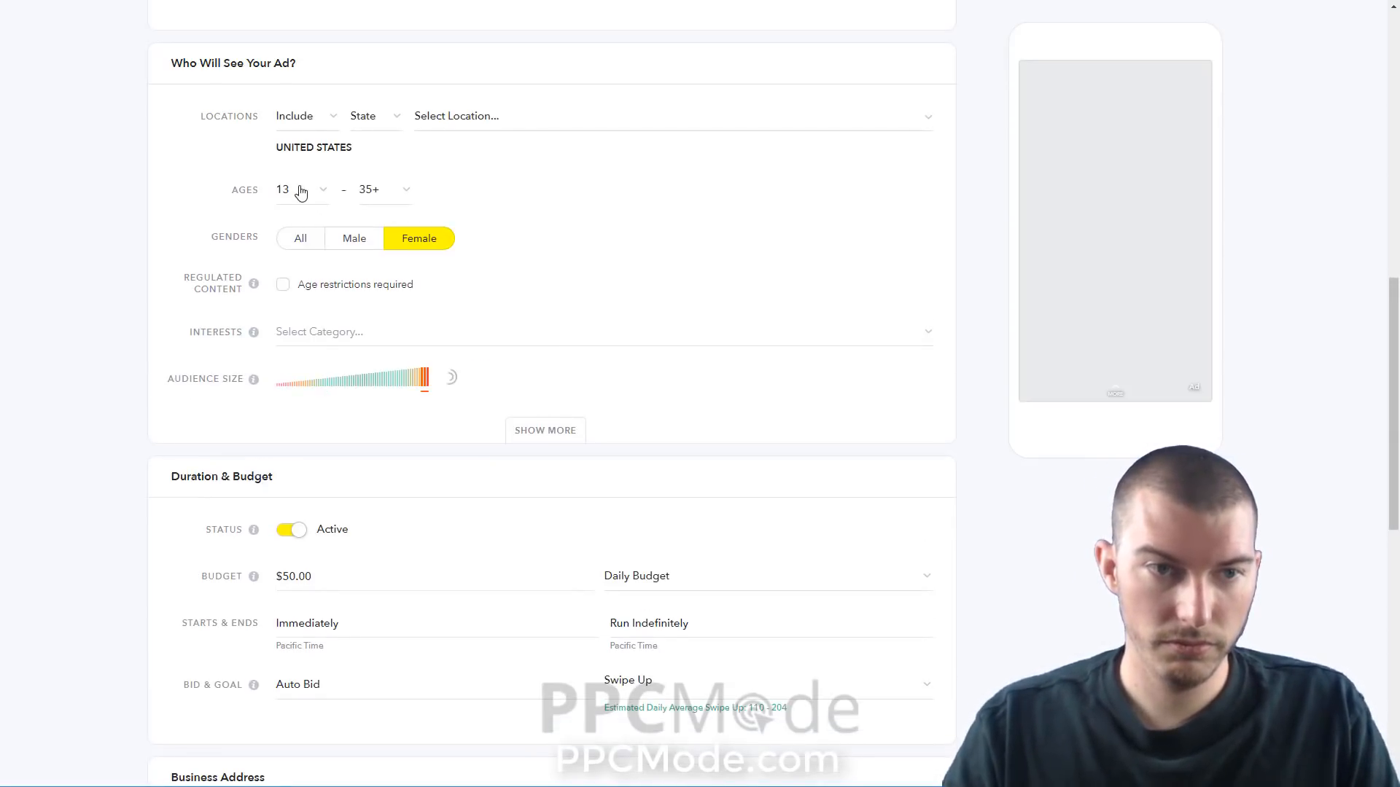
Step: Set the target age range for the United States audience to 20–25
click(299, 189)
click(290, 370)
click(379, 189)
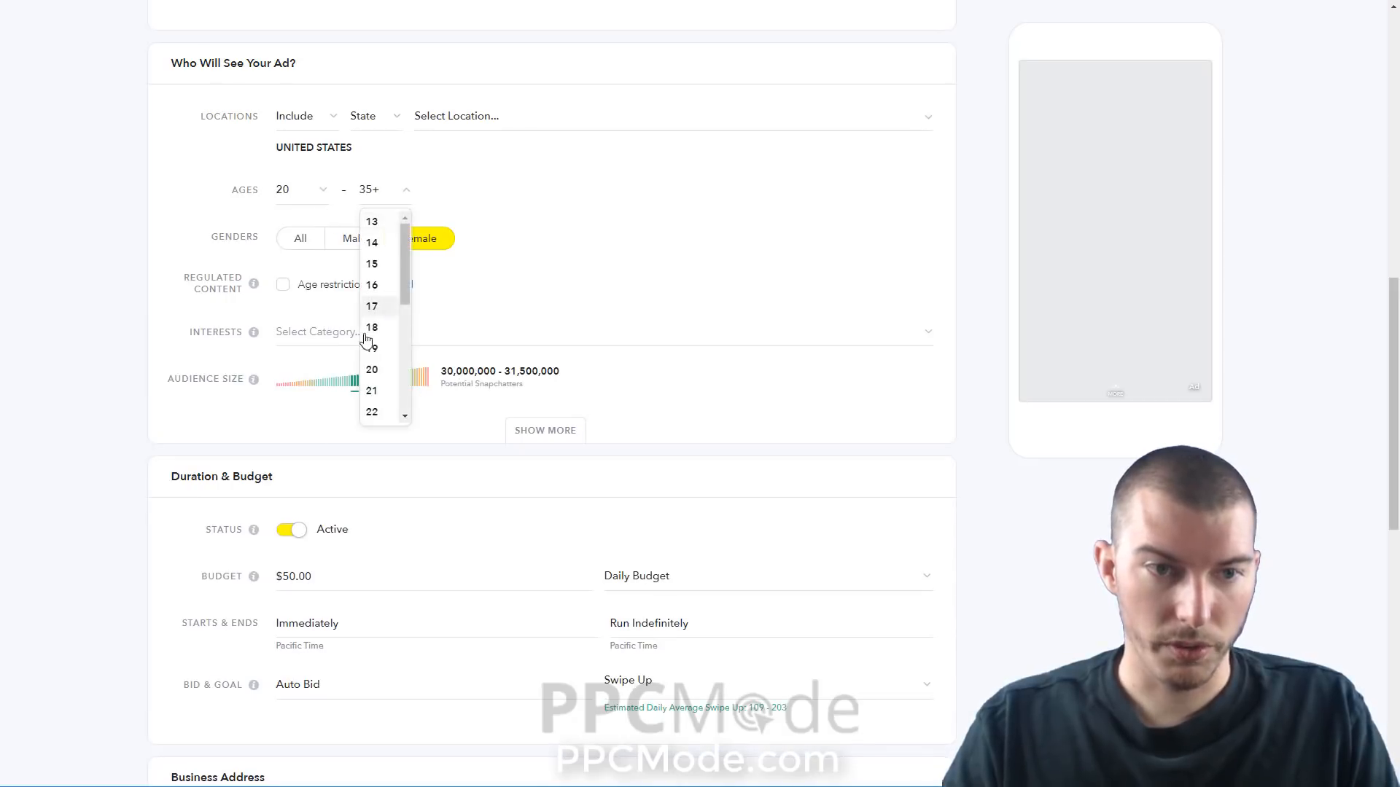
scroll(389, 330, down, 2)
click(389, 330)
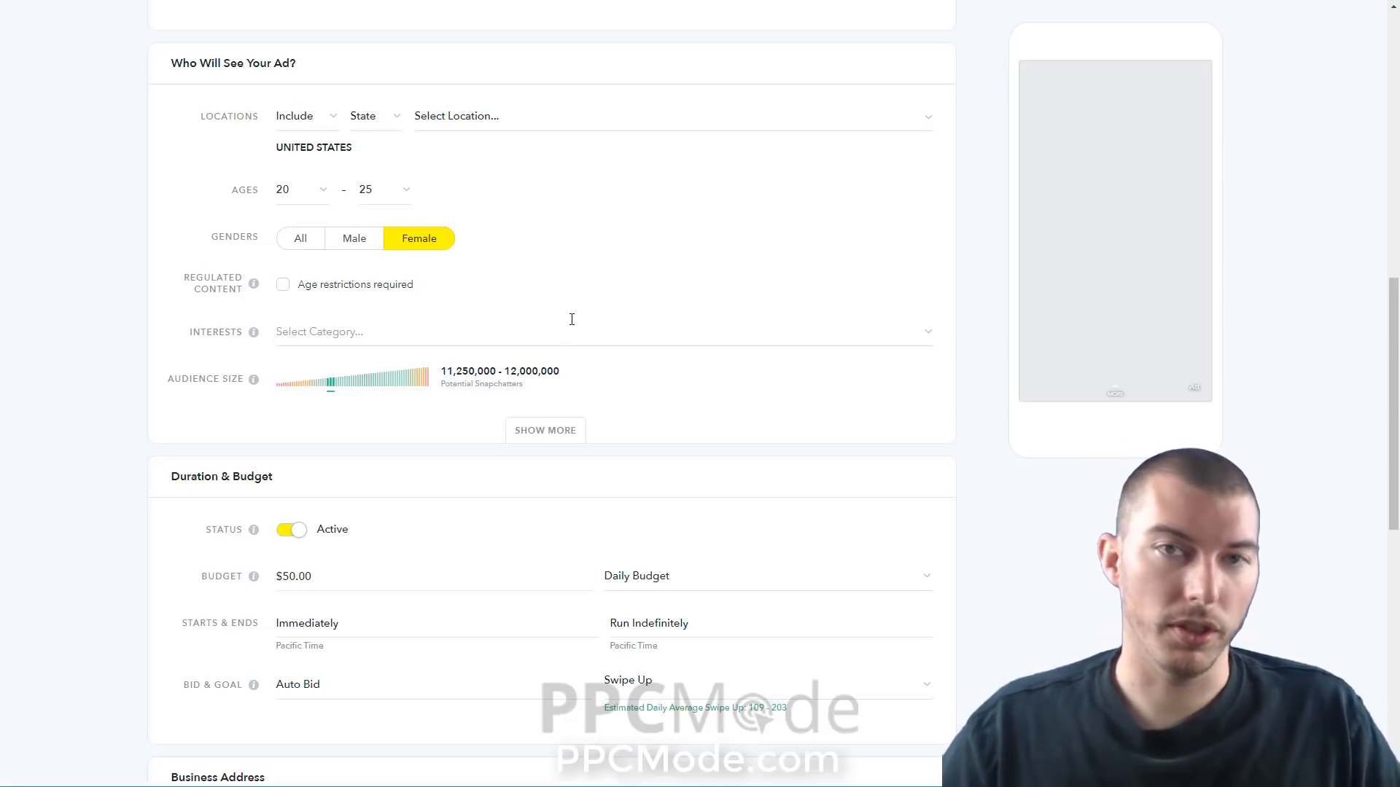
Step: Read the explanation of interest targeting and browse the Lifestyles interest categories
scroll(580, 175, down, 1)
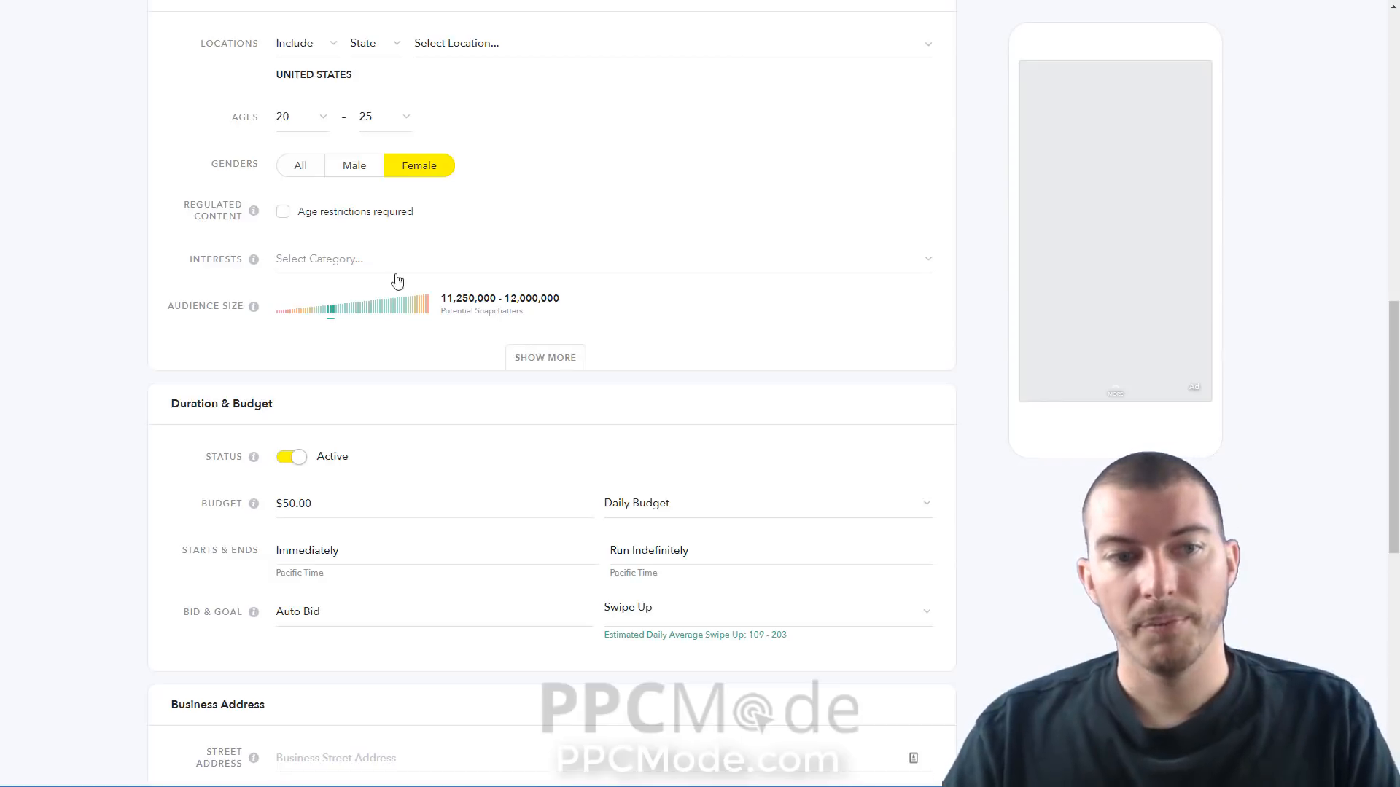
scroll(422, 238, up, 1)
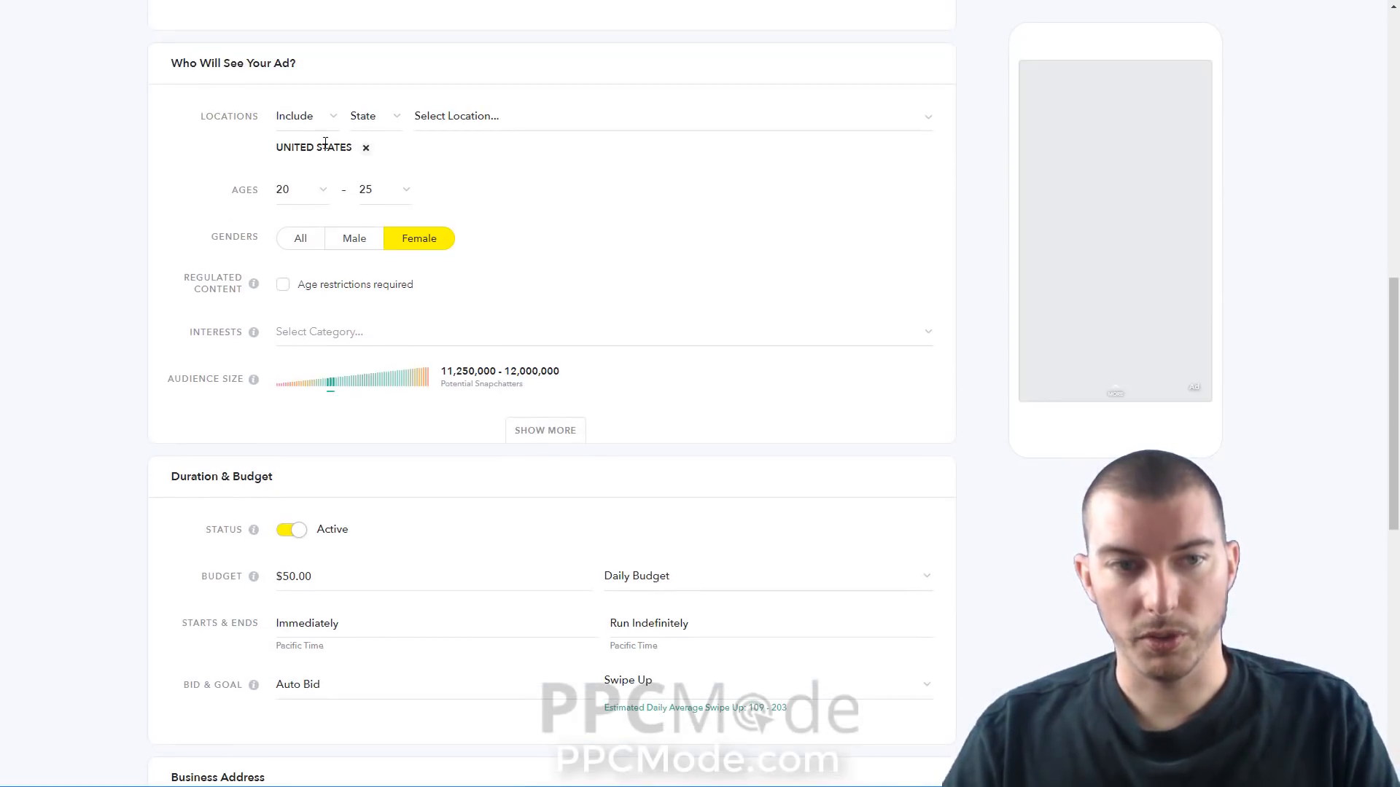
scroll(325, 428, down, 1)
mouse_move(248, 259)
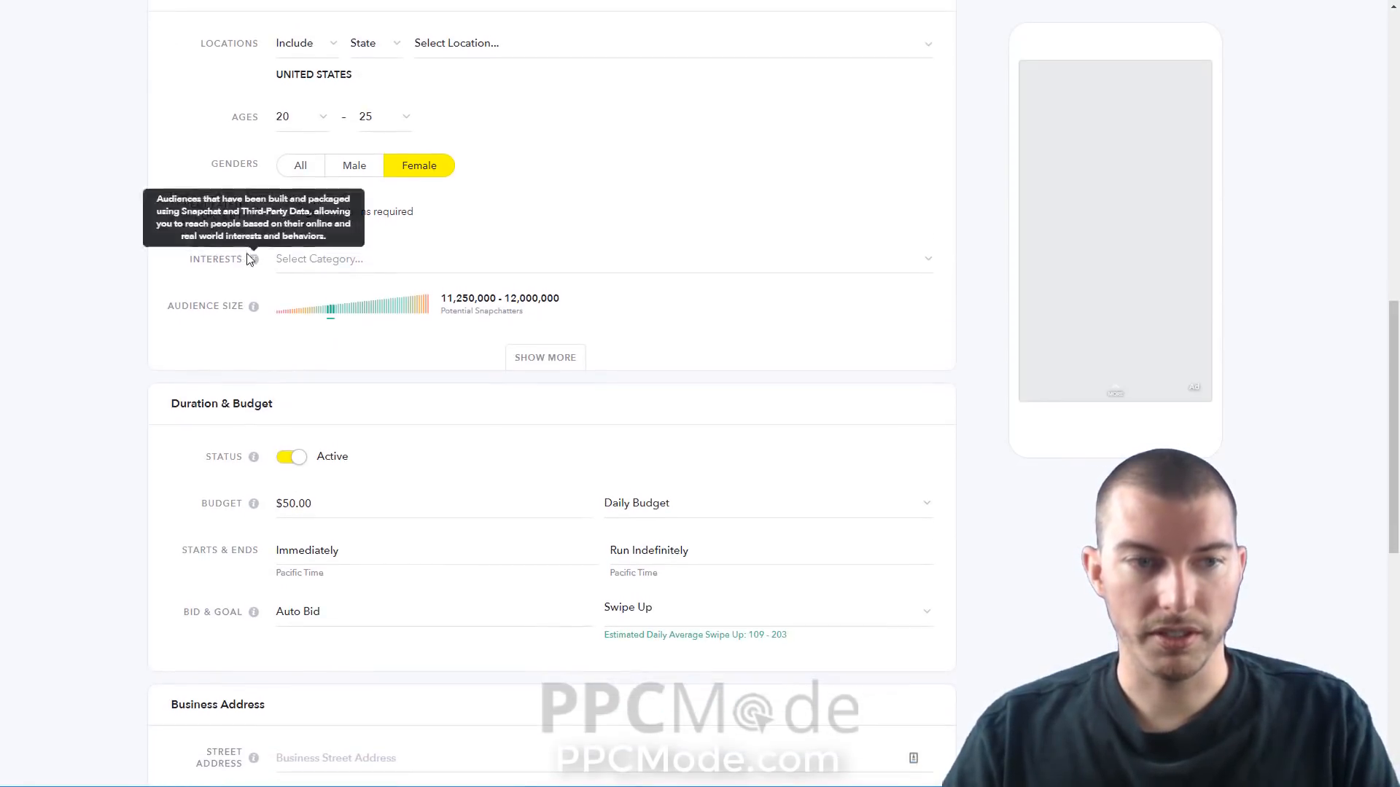
click(338, 261)
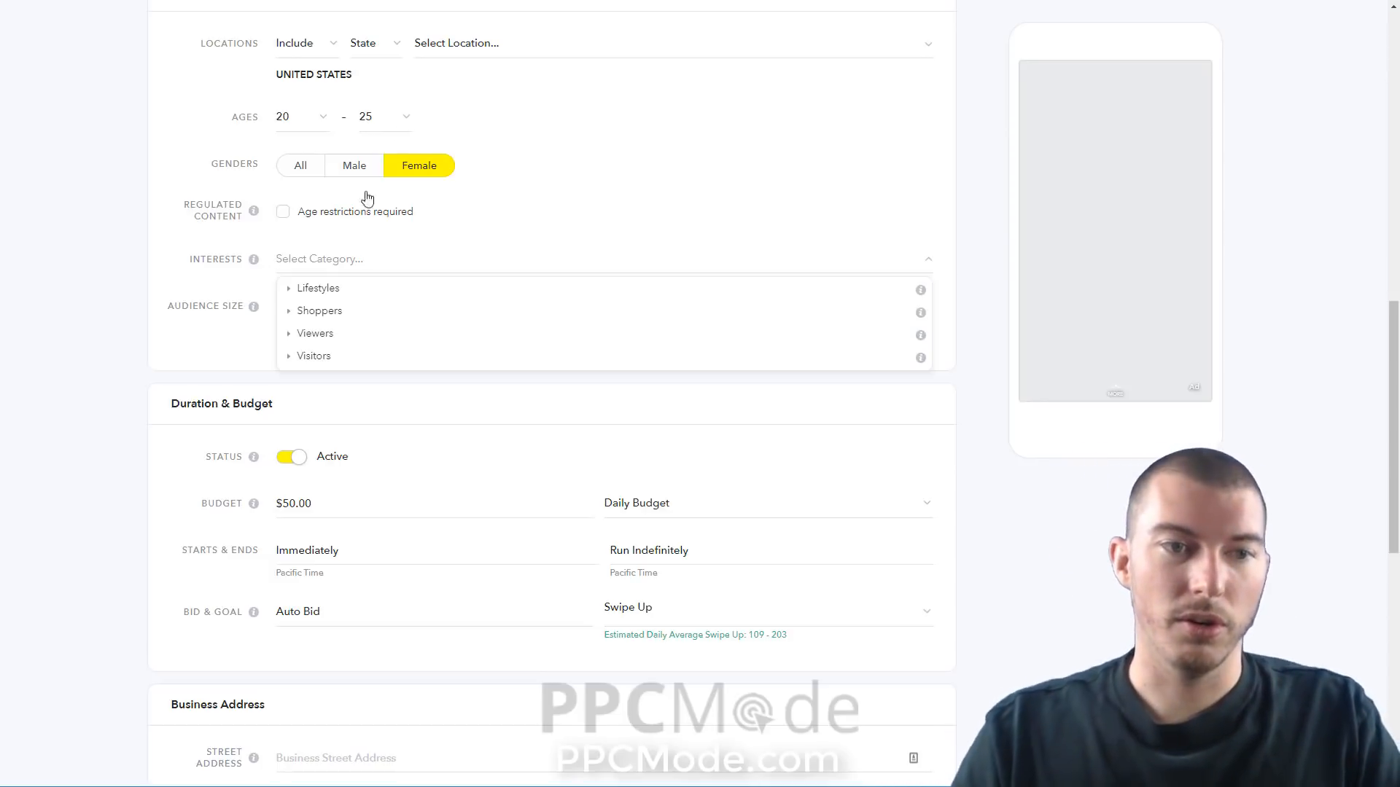
click(336, 290)
scroll(474, 353, down, 4)
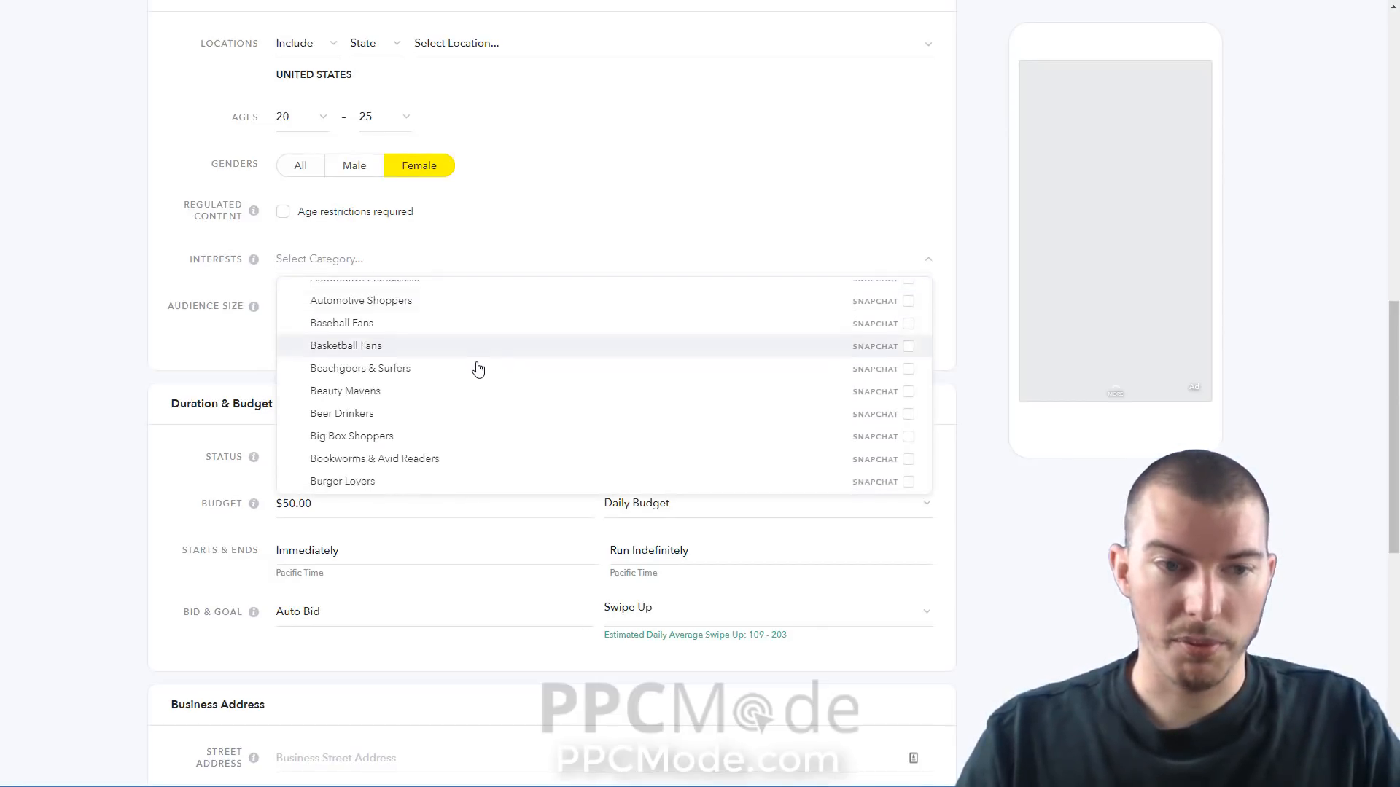
scroll(466, 364, up, 4)
scroll(409, 343, up, 1)
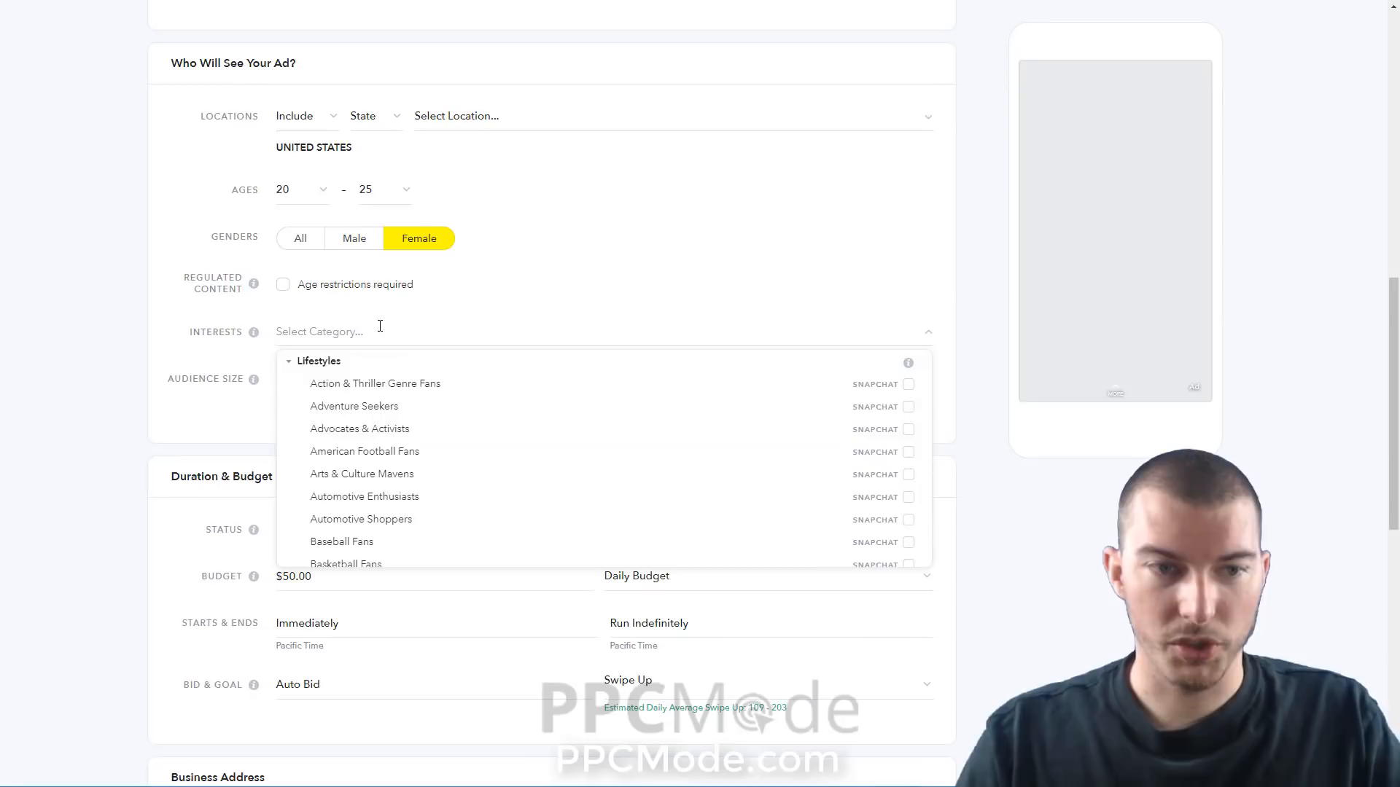
Step: Browse the Datalogix categories within the Shoppers interests without selecting any, and close the interest list
click(338, 363)
click(349, 386)
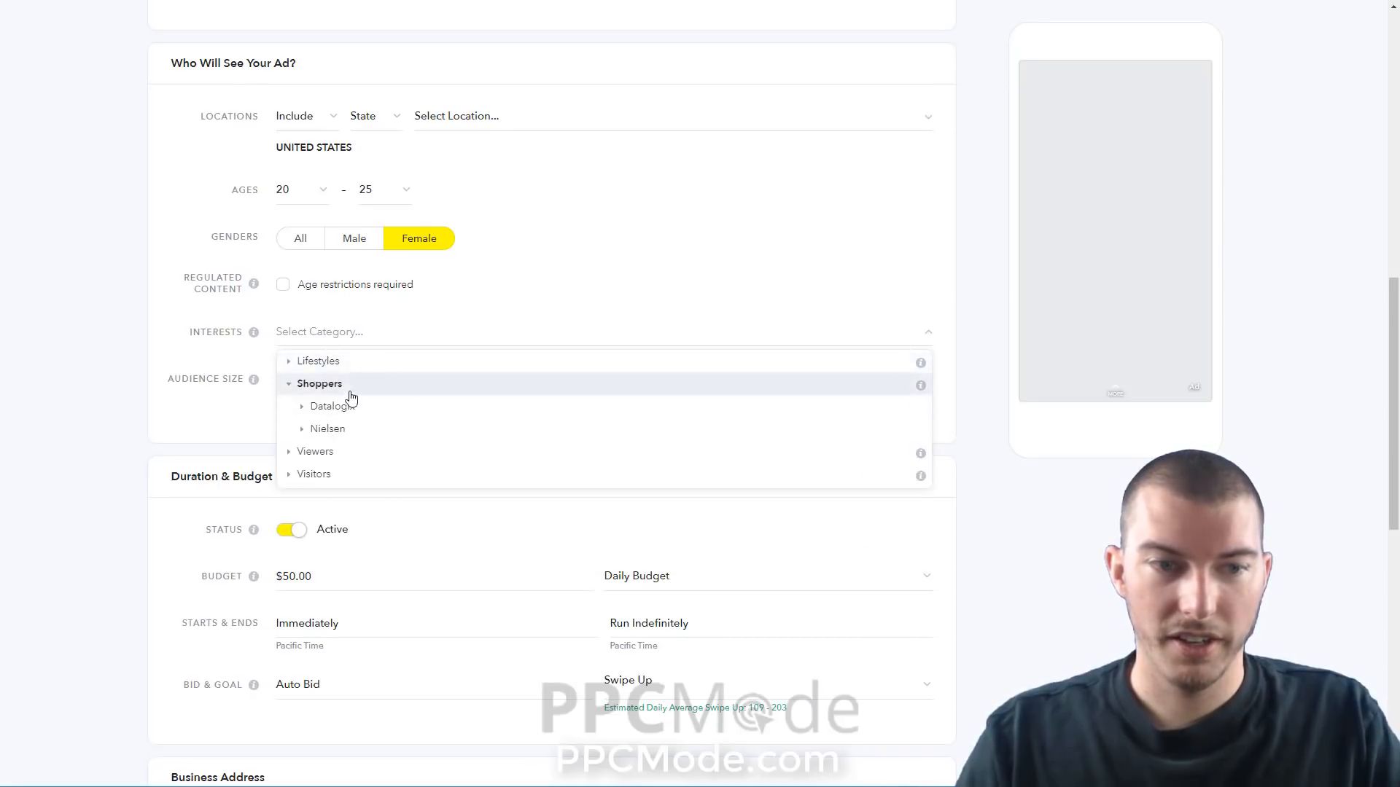
click(388, 408)
scroll(466, 438, down, 1)
scroll(492, 454, down, 1)
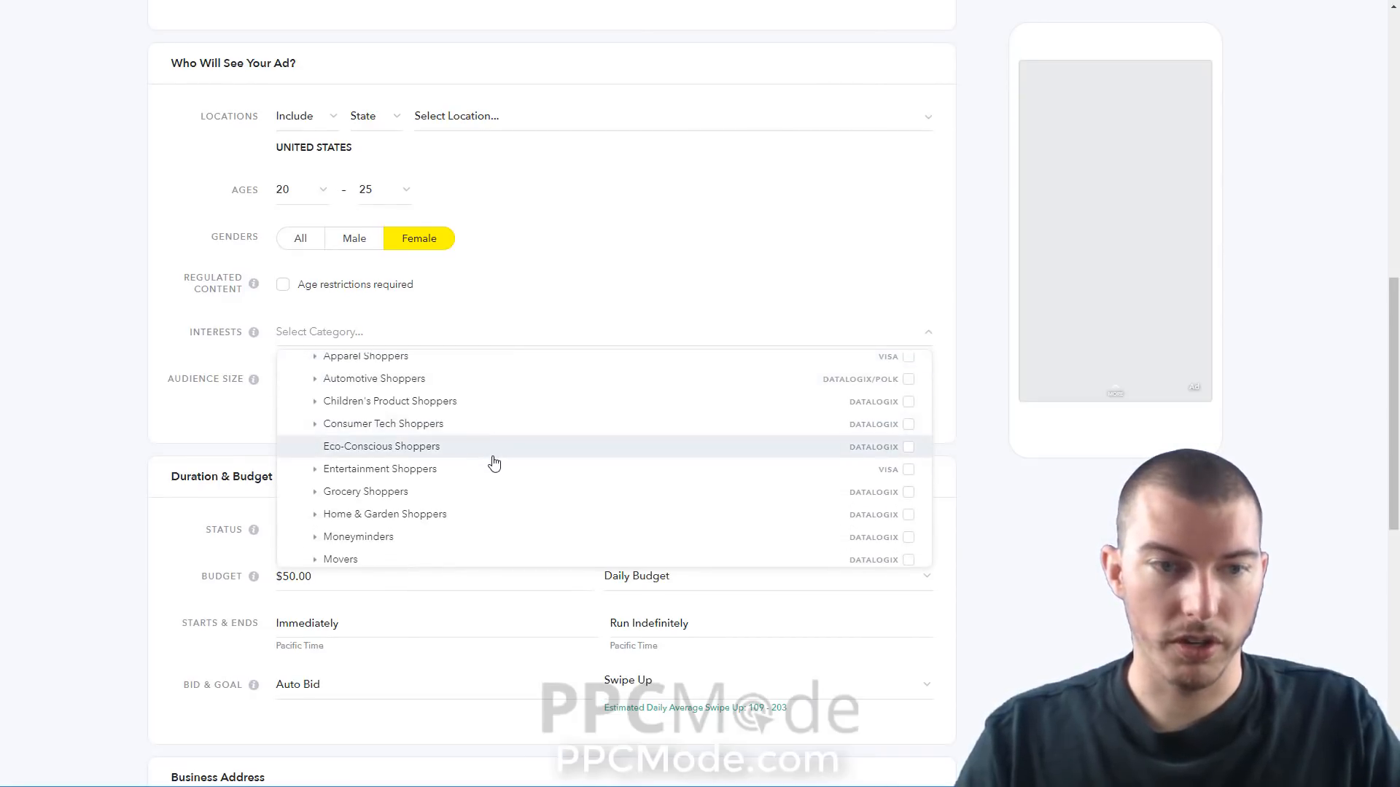
scroll(494, 461, up, 2)
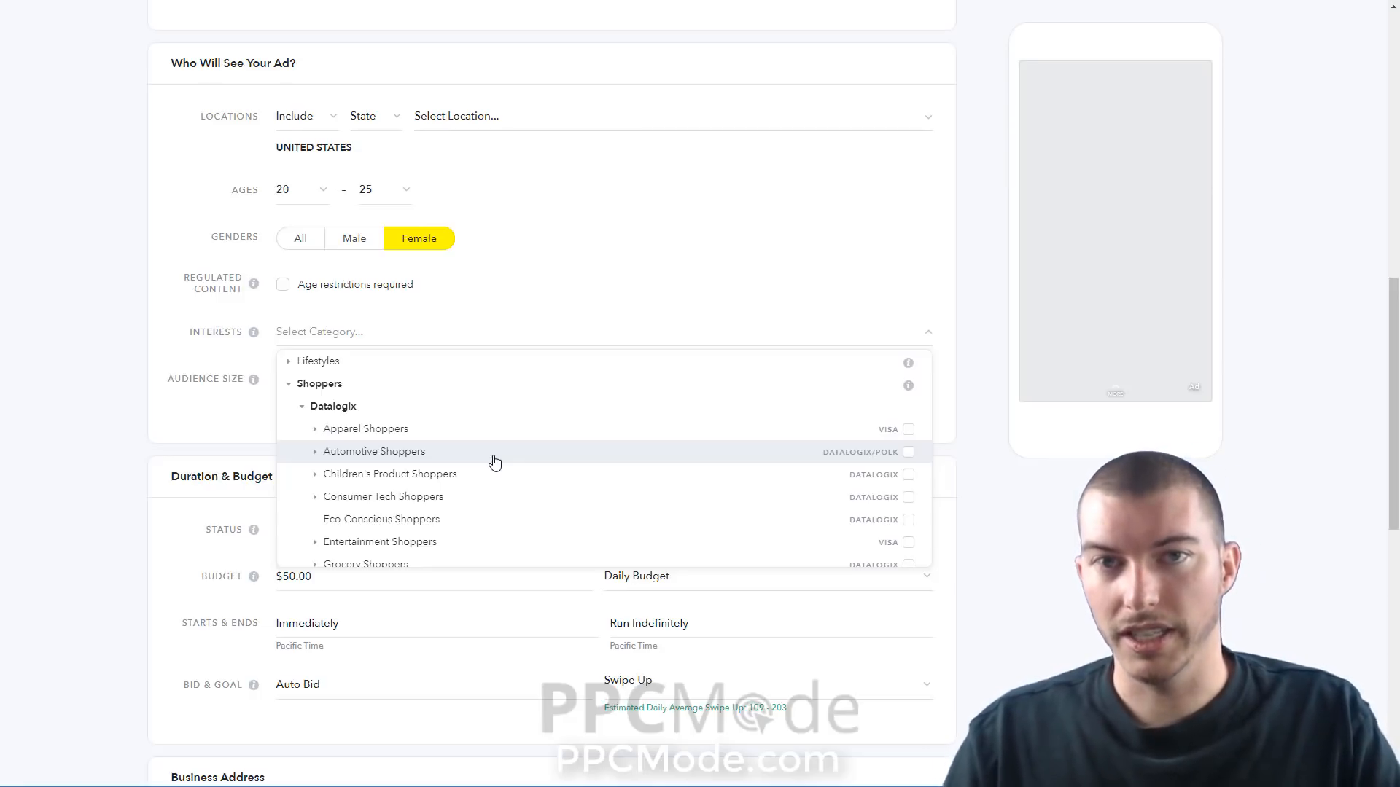
click(347, 364)
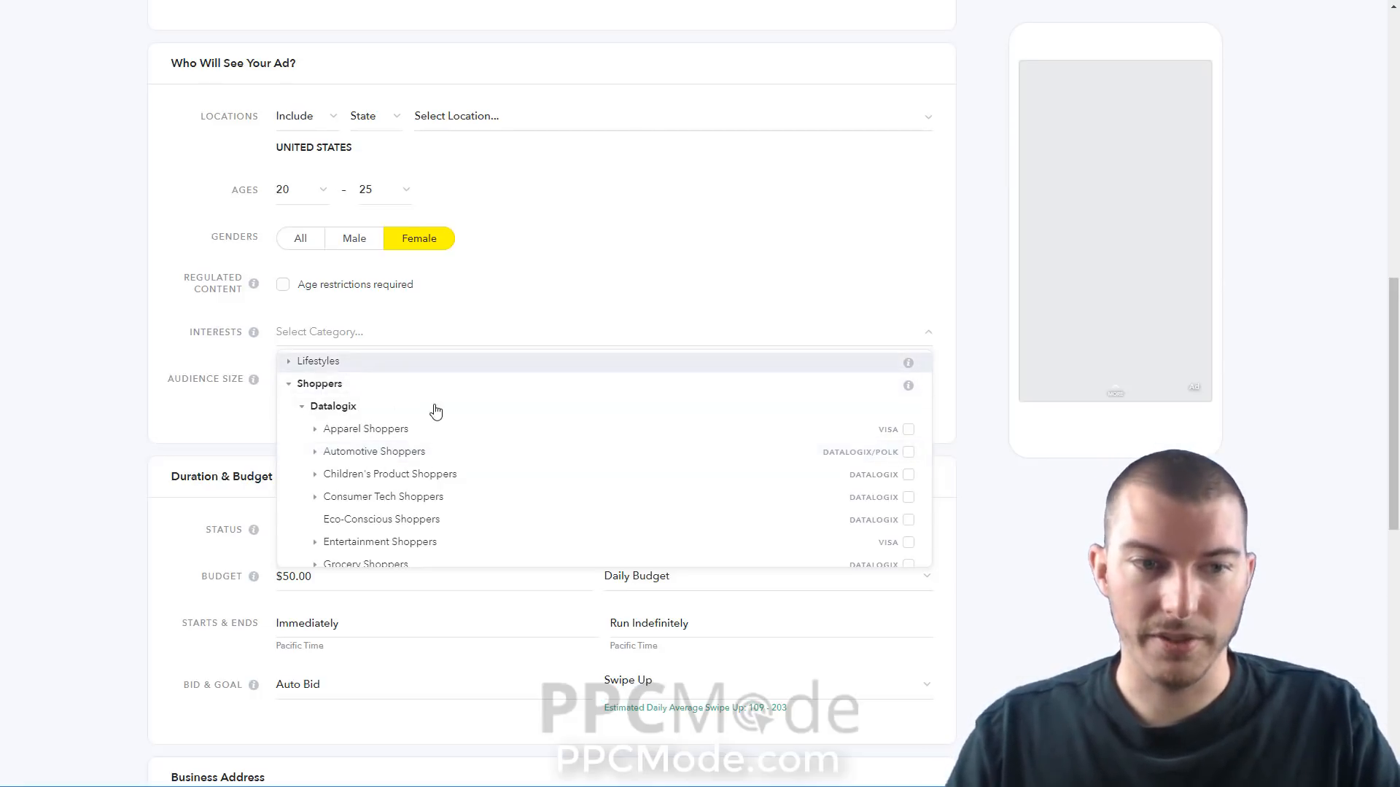
click(663, 280)
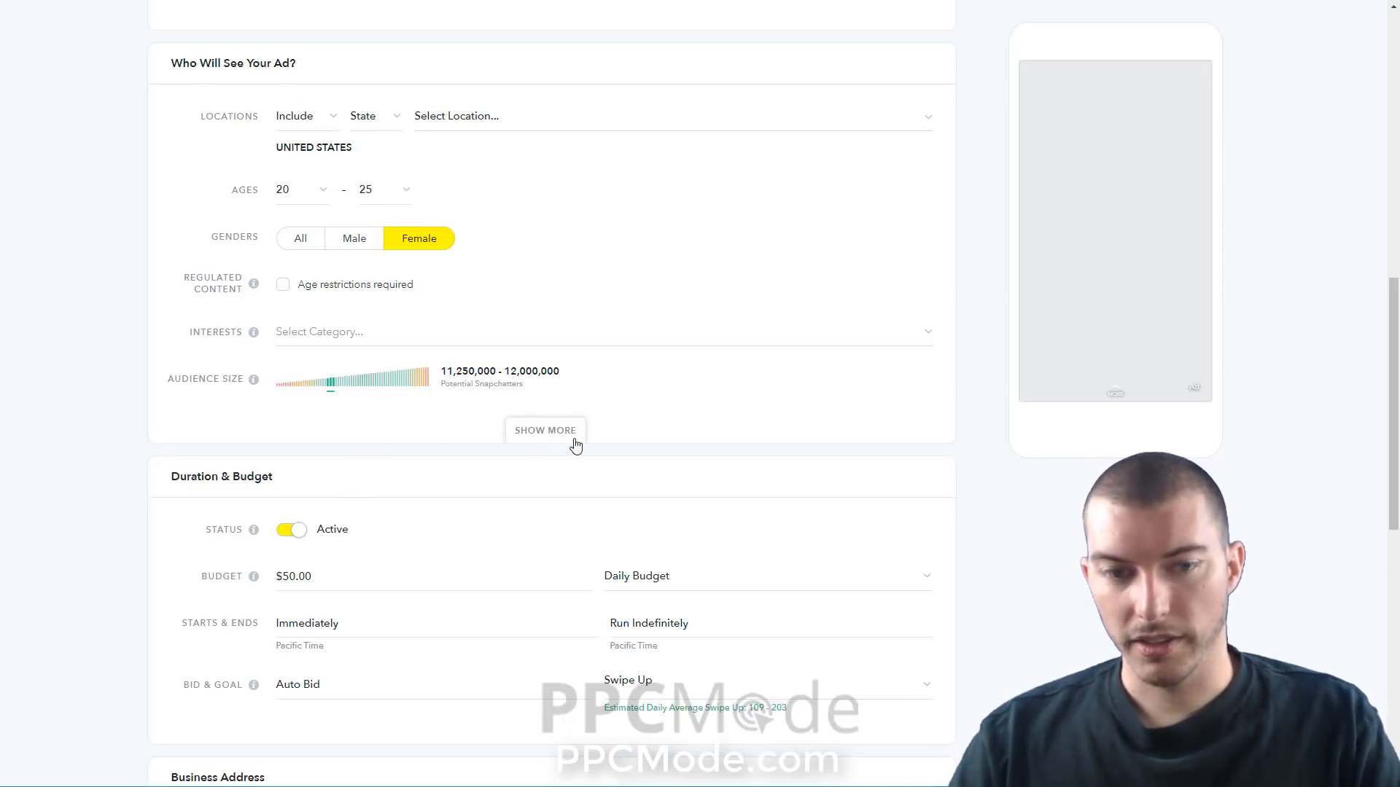
Step: Show the additional audience targeting options and examine the languages that can be targeted
click(548, 433)
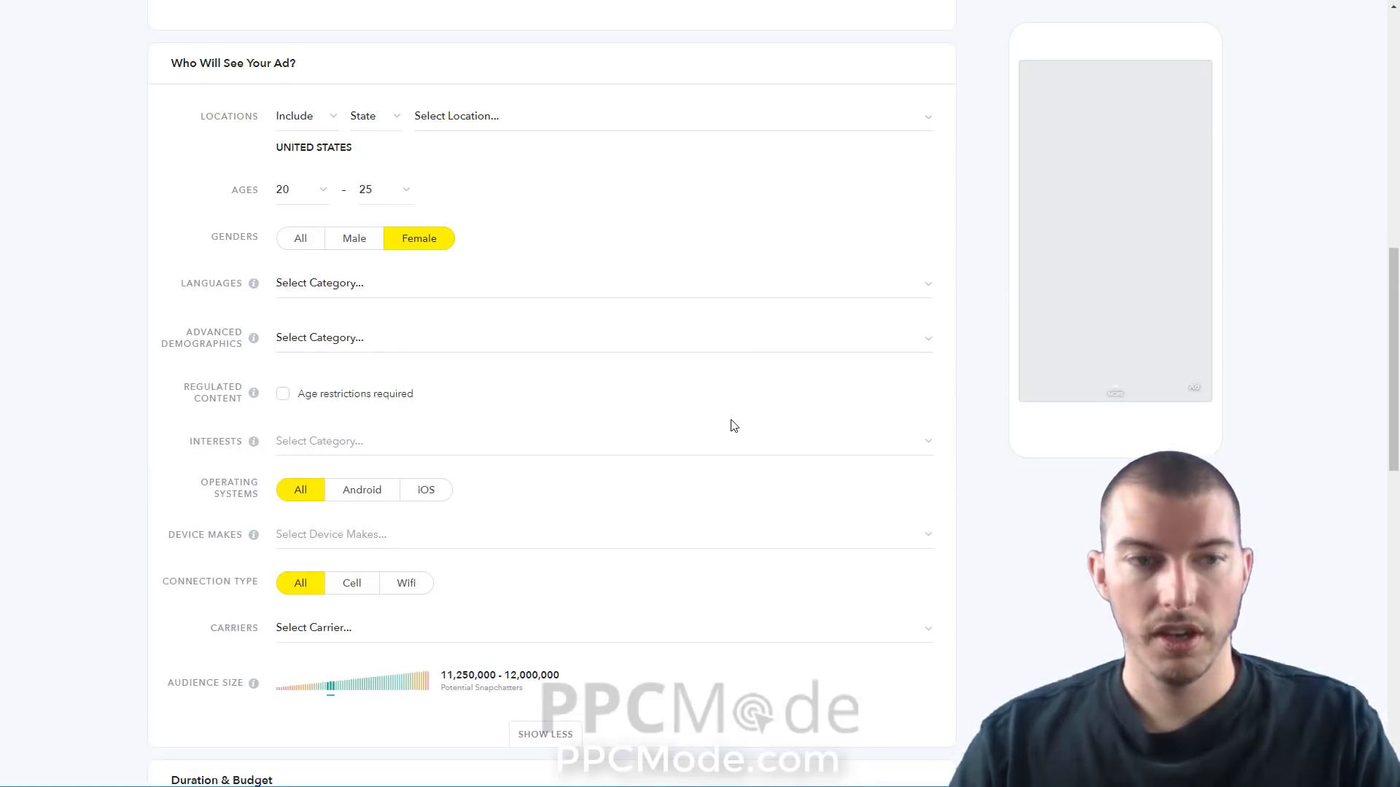
scroll(731, 425, down, 1)
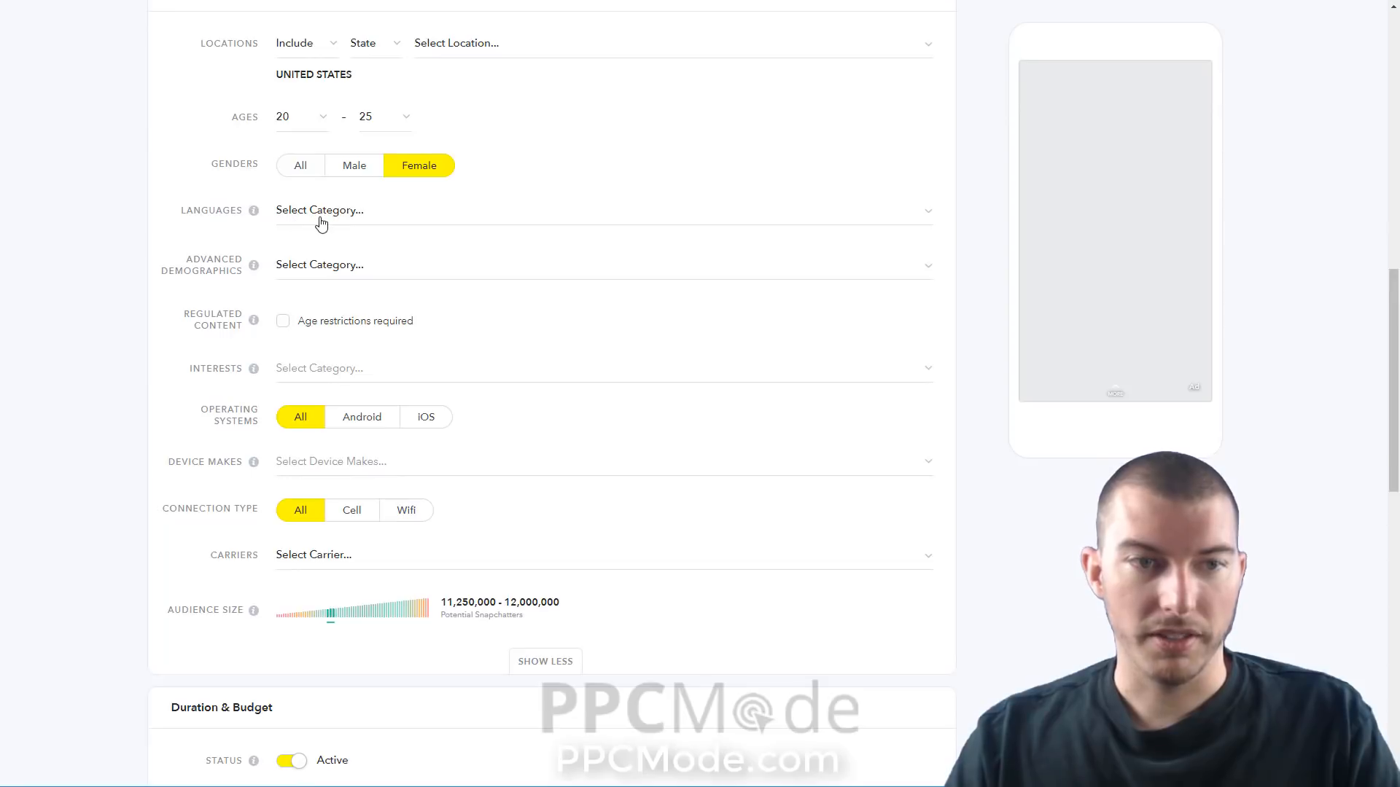
click(320, 219)
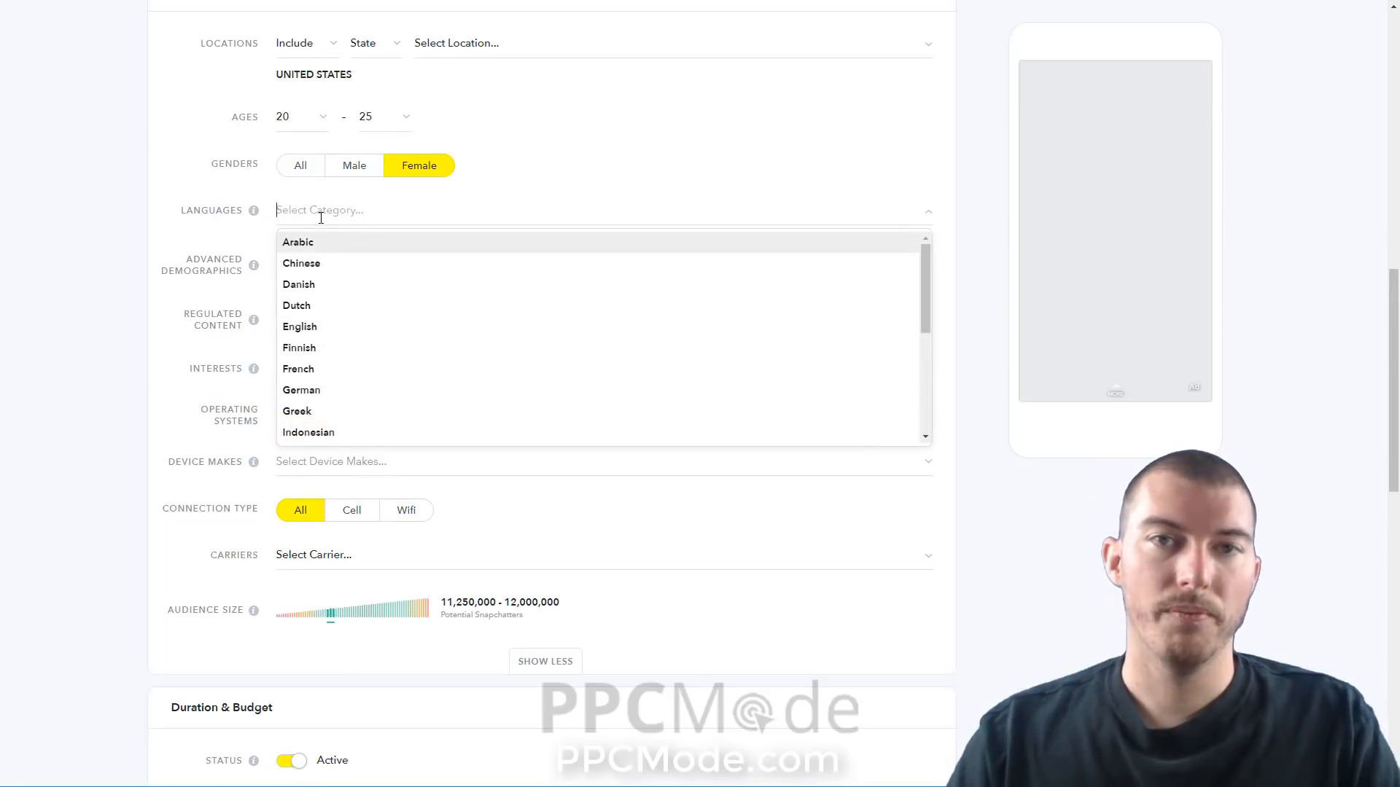
scroll(501, 338, down, 3)
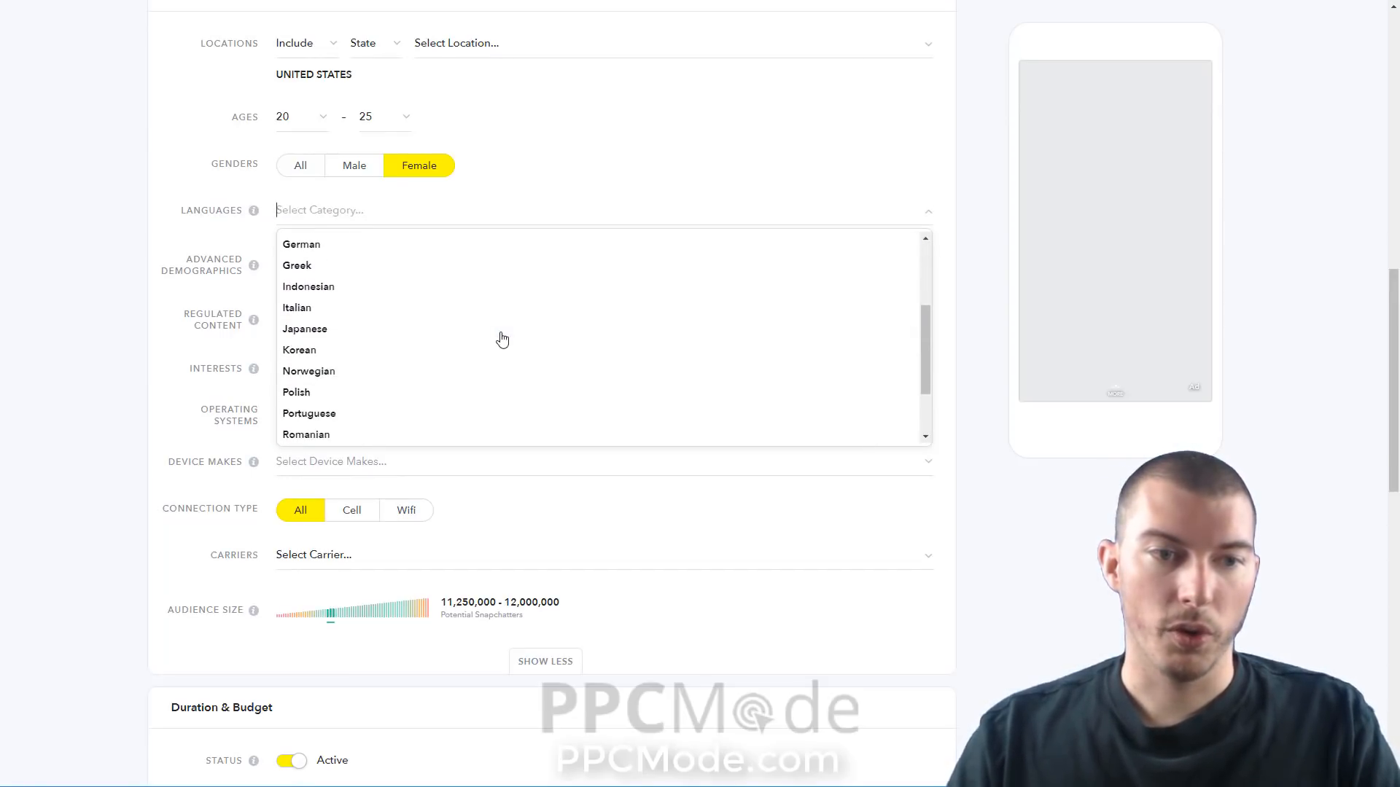
scroll(501, 338, up, 3)
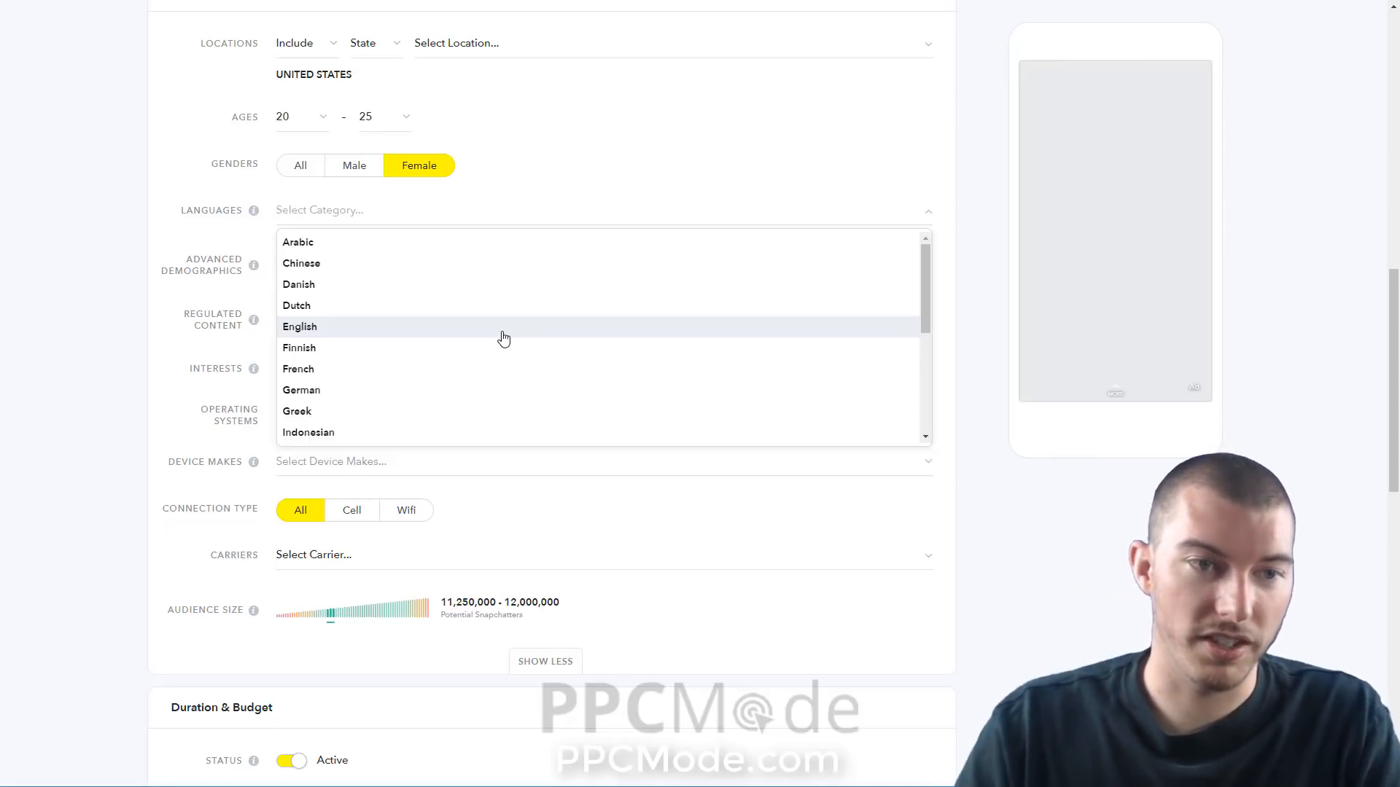
click(124, 400)
scroll(408, 392, down, 1)
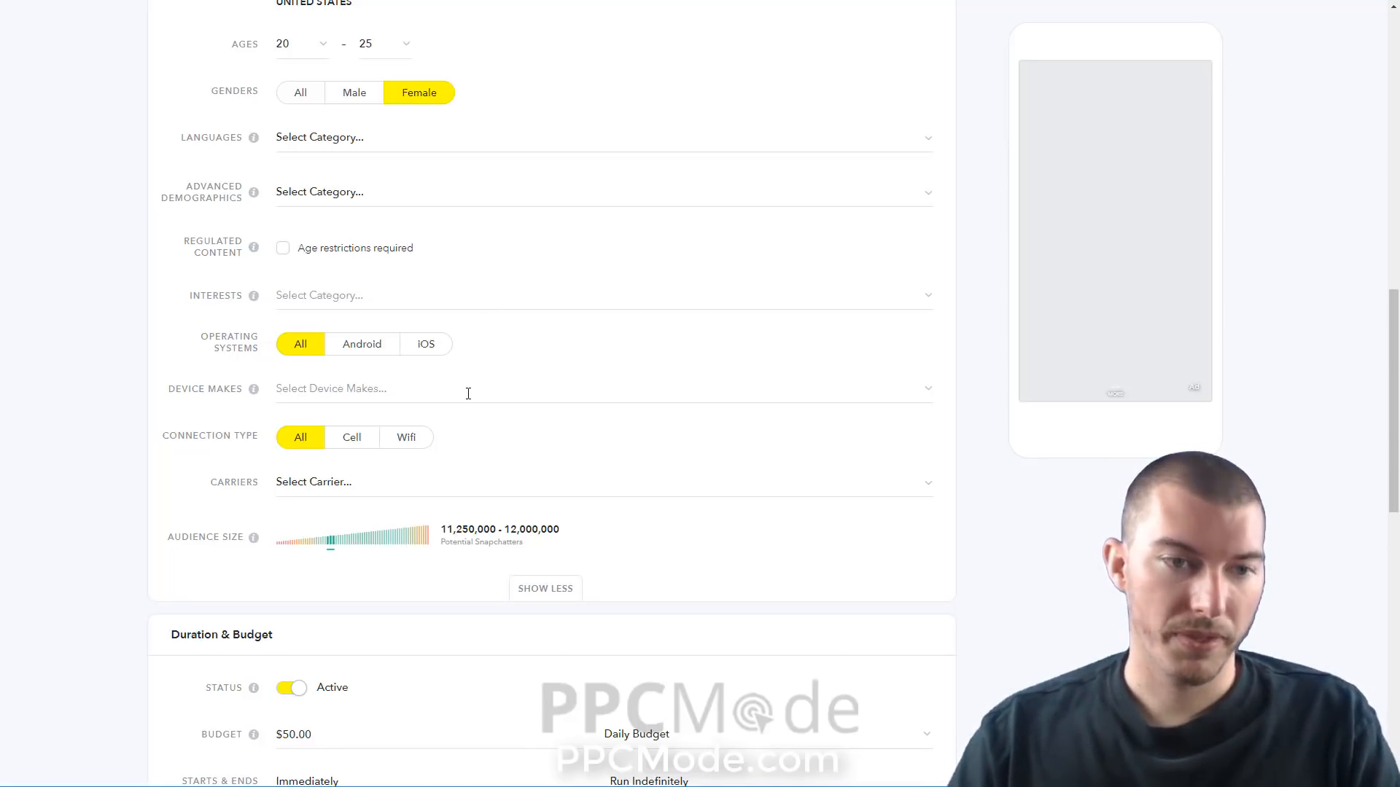
Step: Restrict the audience to iOS devices running OS versions 12.0 to 12.1
click(418, 355)
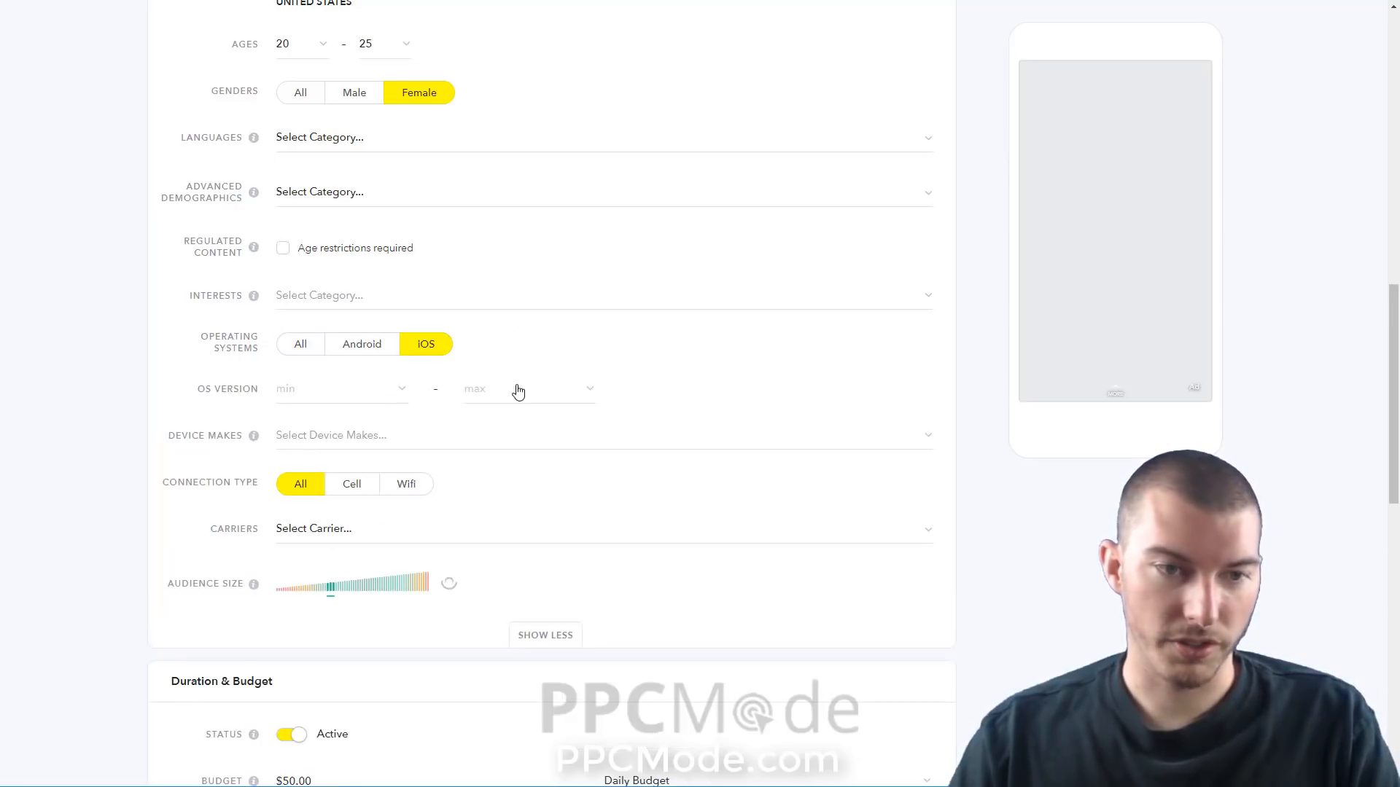
click(310, 401)
scroll(343, 490, down, 5)
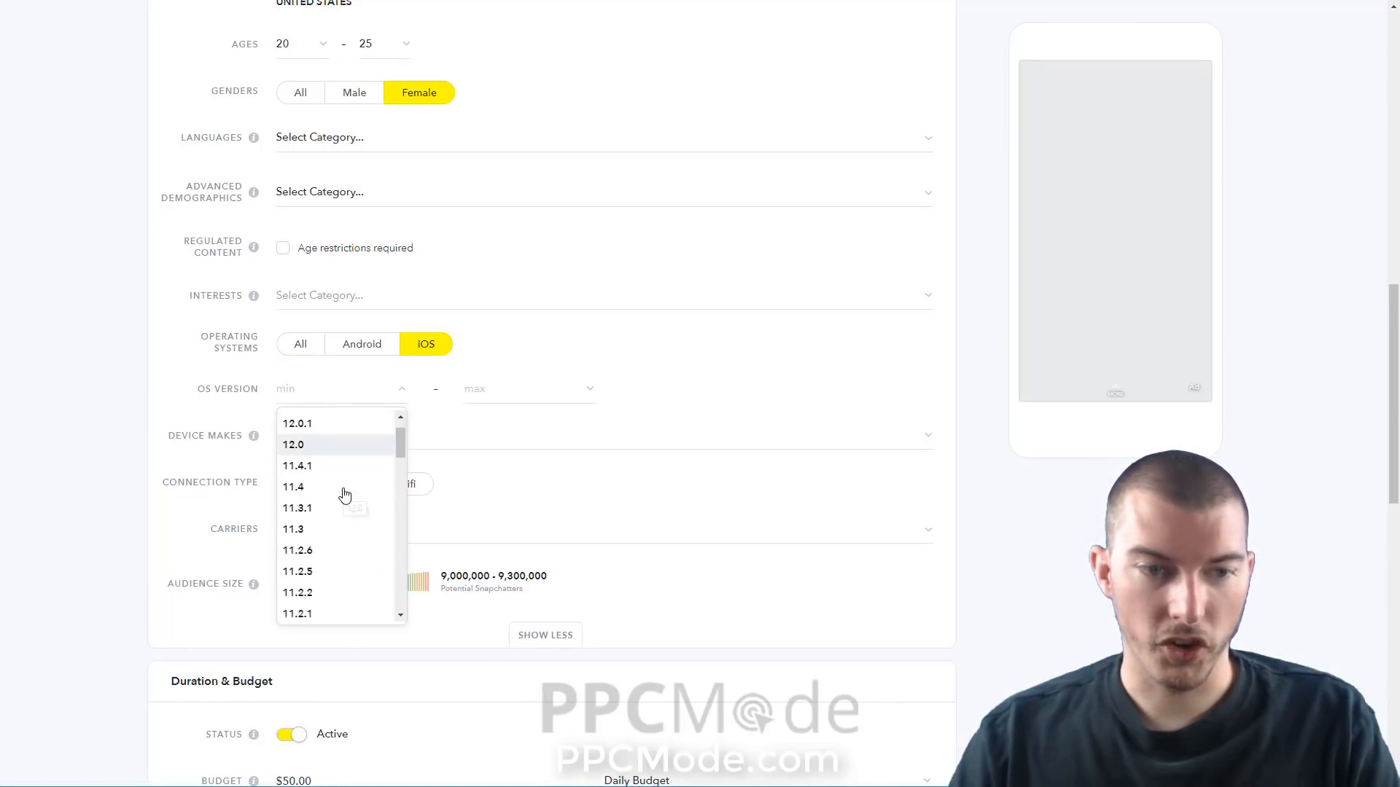
scroll(350, 624, down, 2)
scroll(463, 484, up, 2)
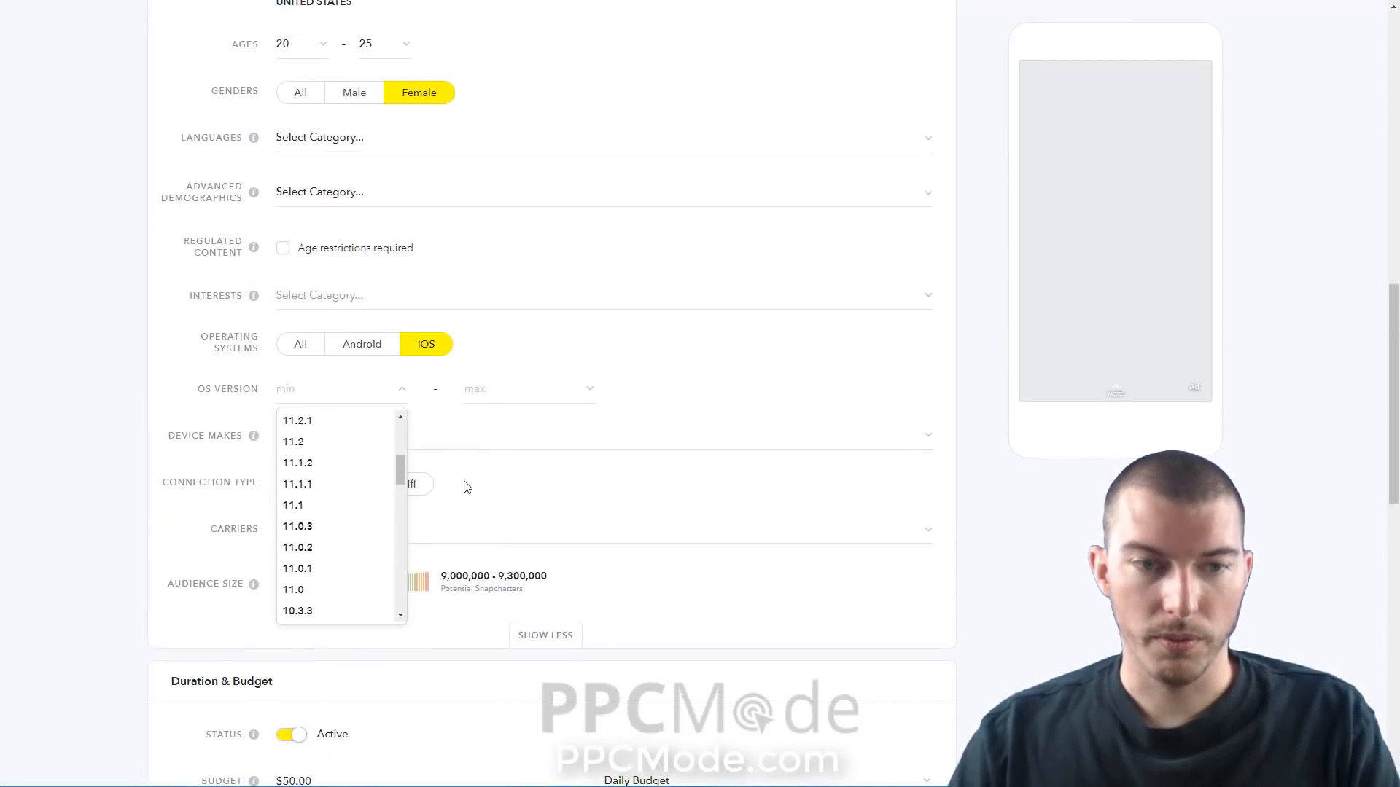
click(490, 433)
click(384, 400)
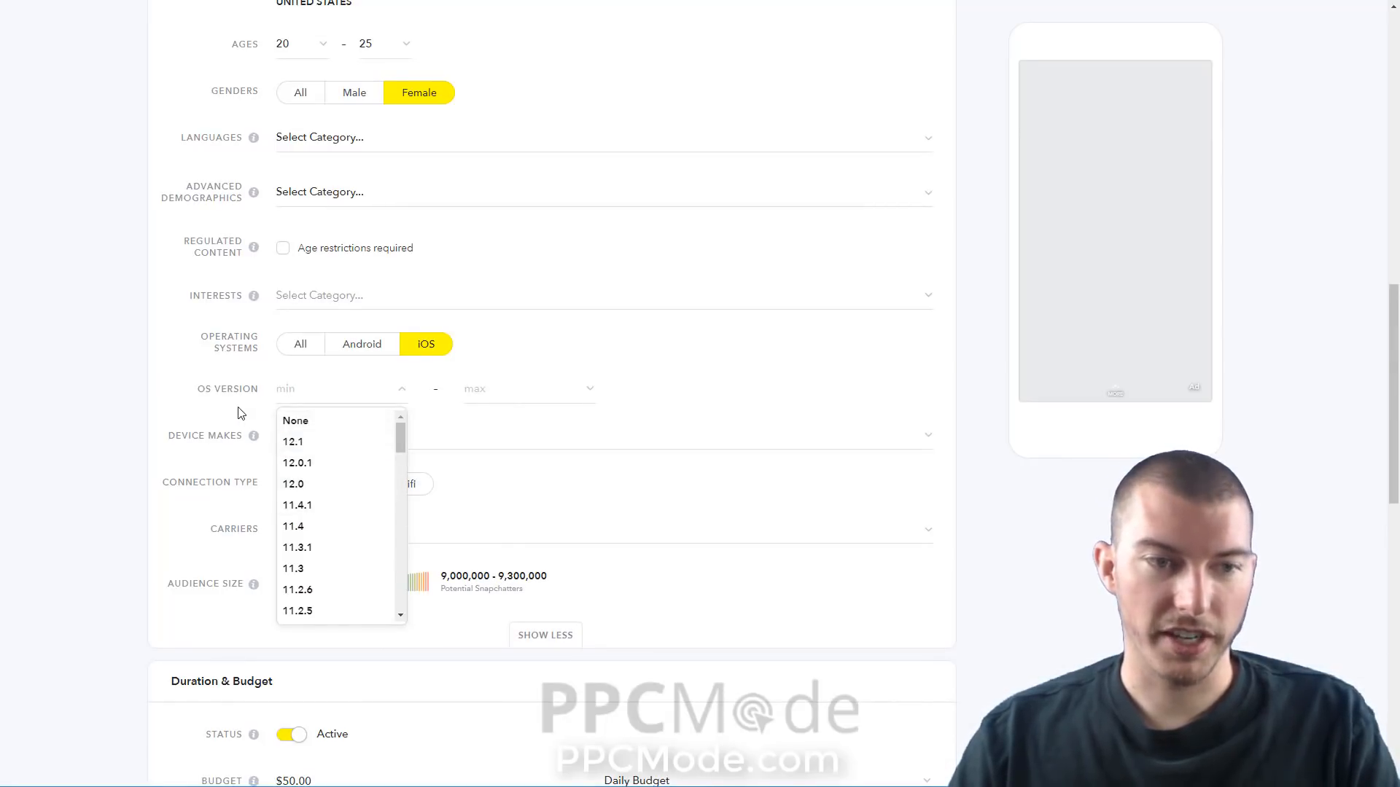
mouse_move(257, 436)
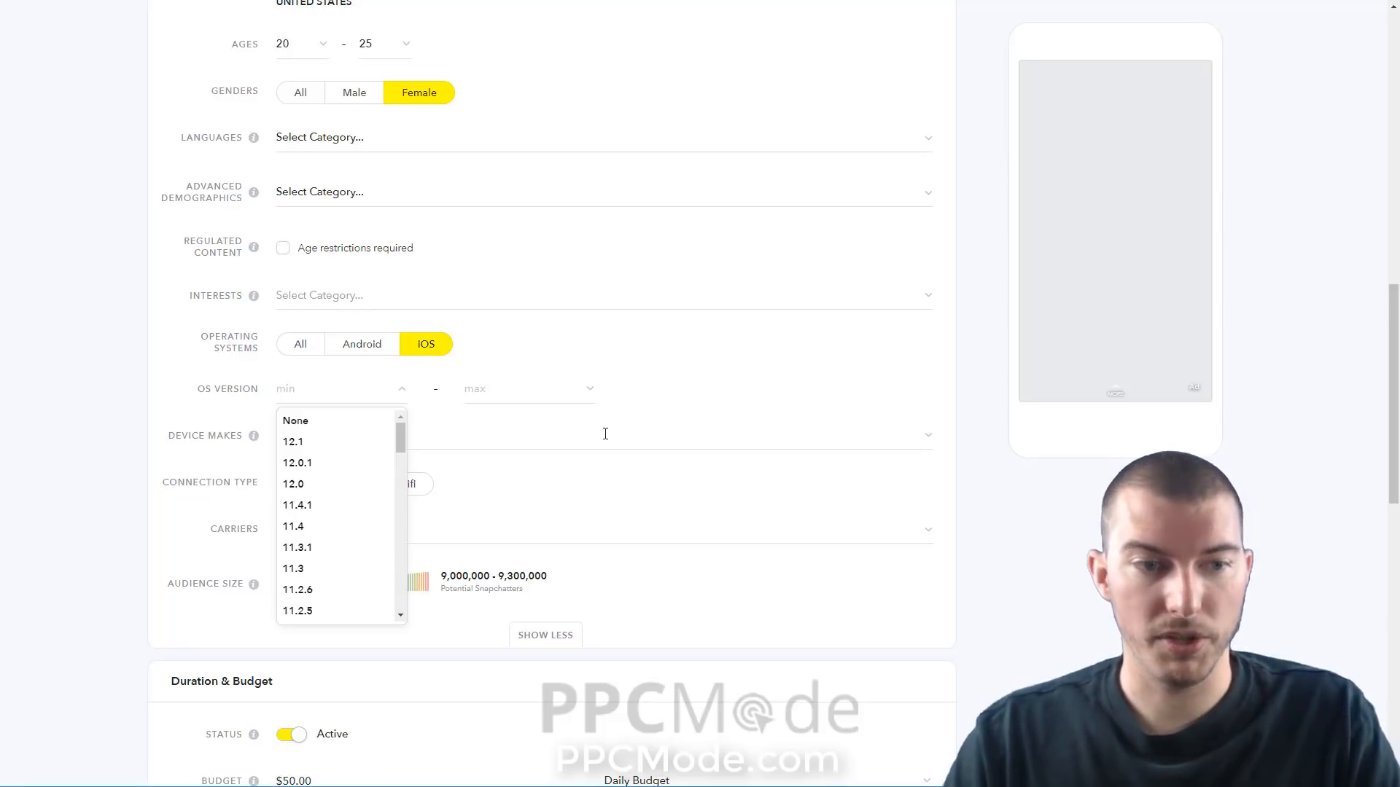
click(335, 487)
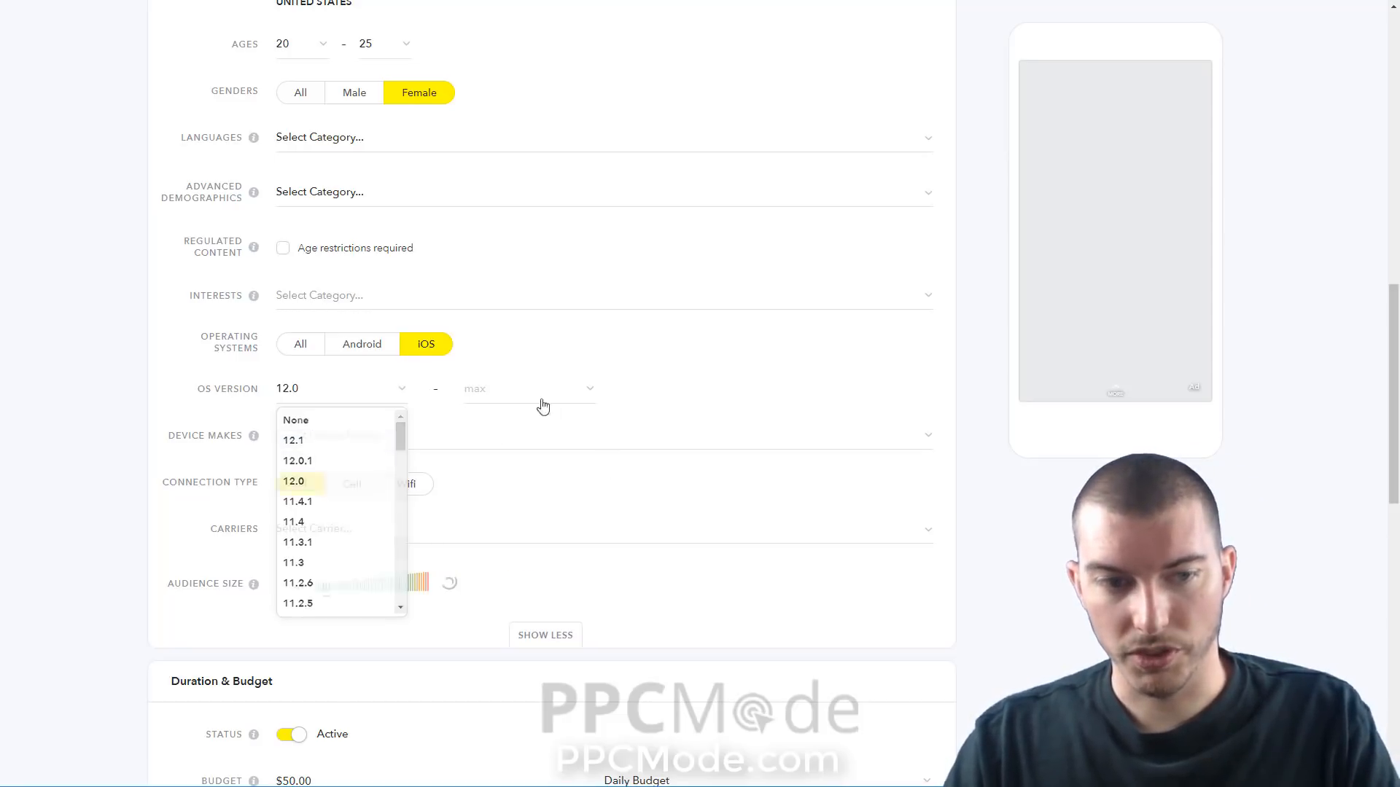
click(540, 397)
click(519, 443)
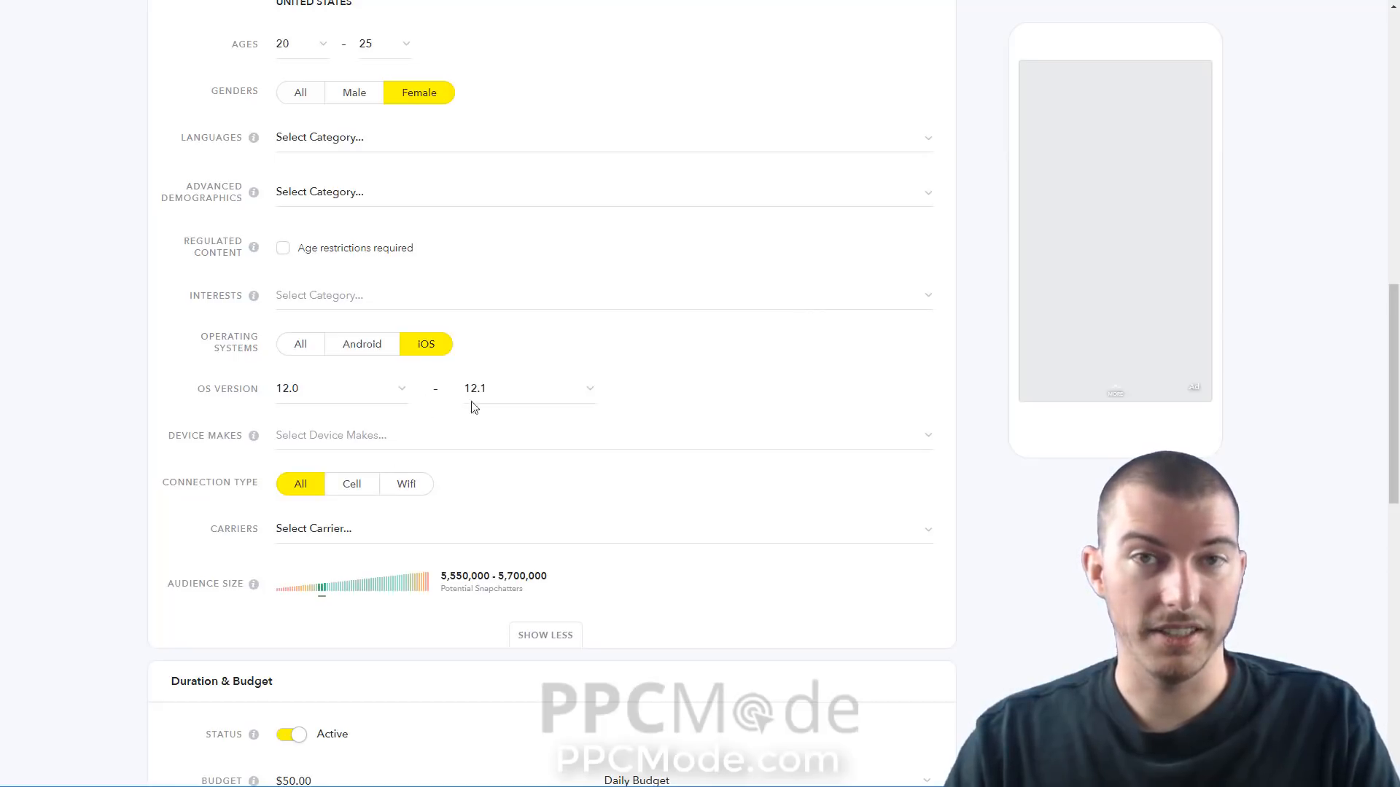
Step: Try selecting every Apple device model as a device make, review the iPad and iPhone models, and clear the selection
scroll(531, 494, down, 1)
scroll(452, 434, down, 1)
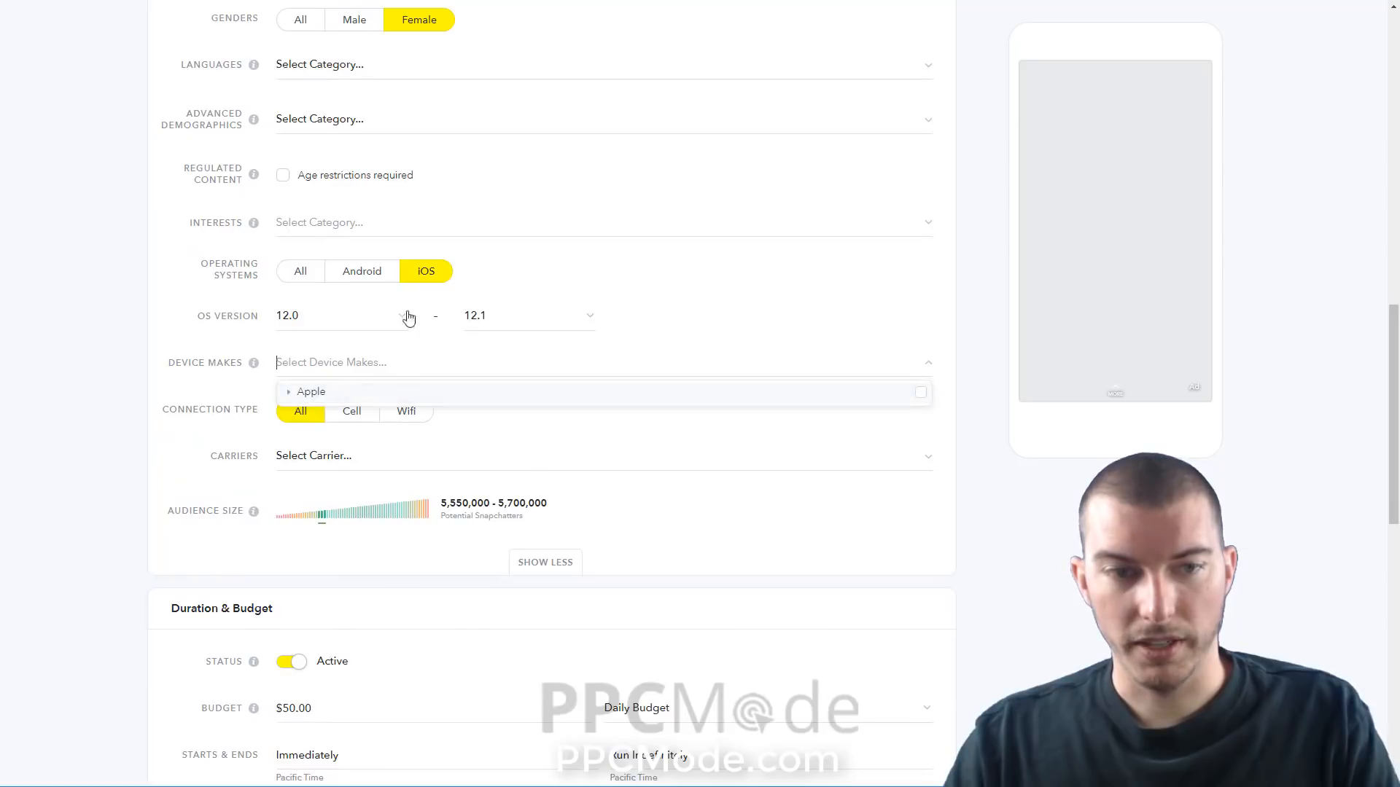
click(290, 397)
scroll(567, 453, down, 1)
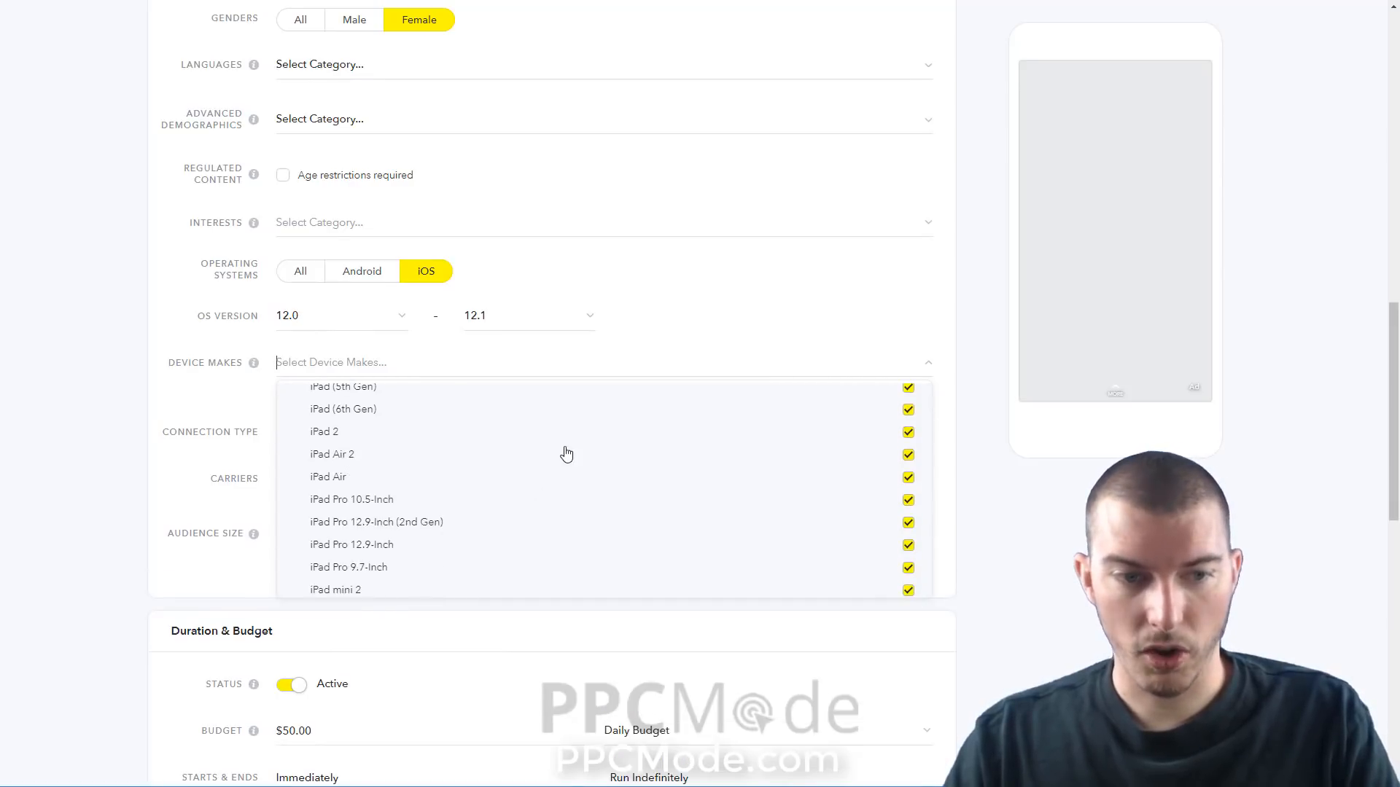
scroll(567, 454, down, 6)
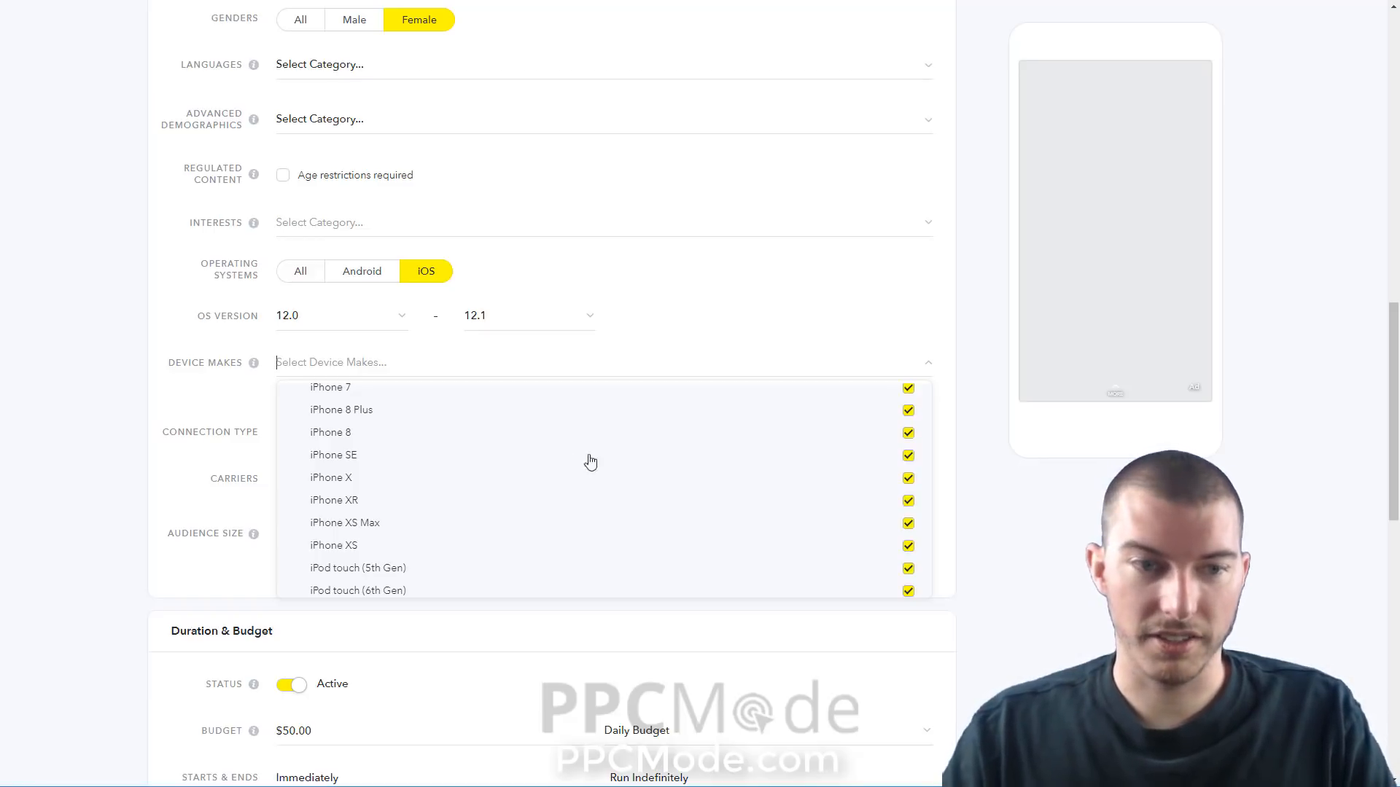
scroll(538, 497, up, 5)
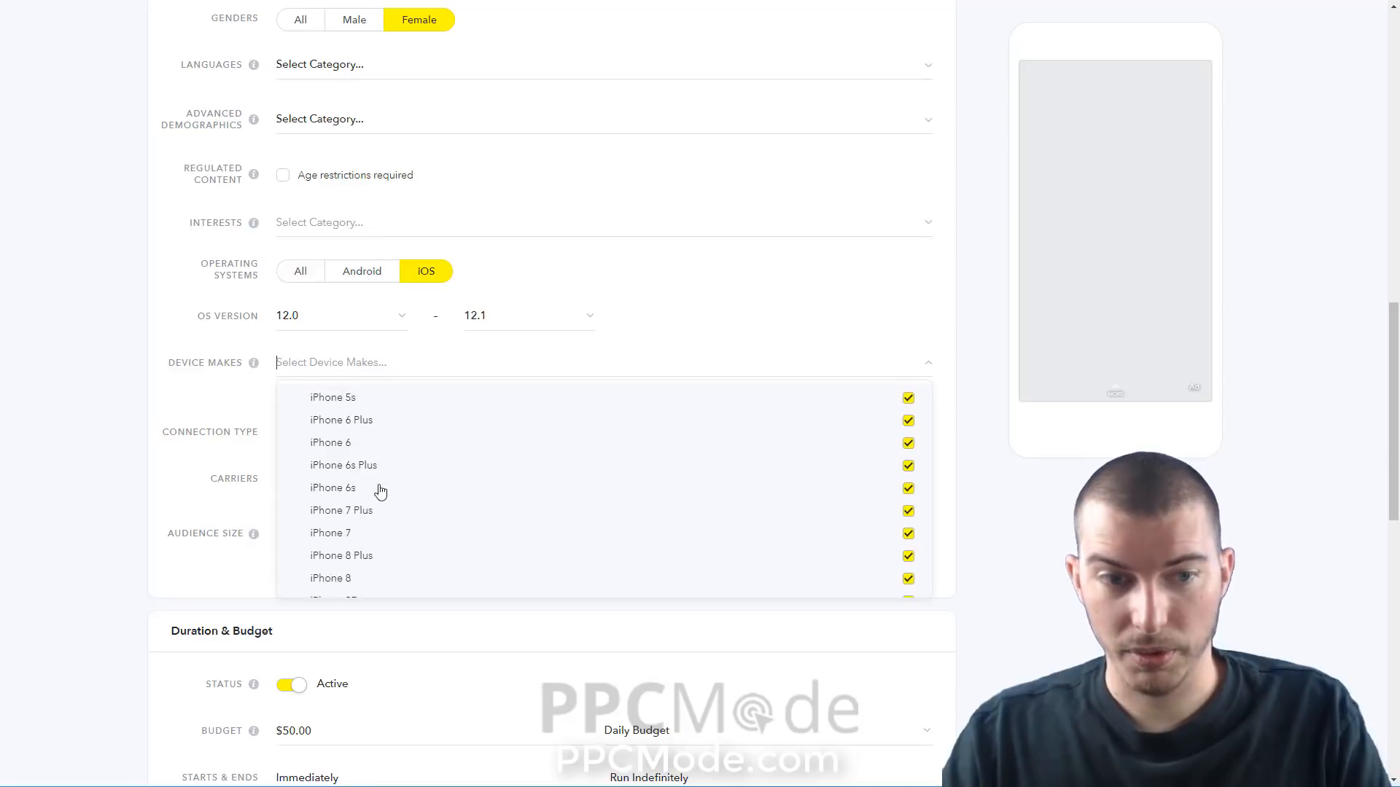
scroll(842, 443, up, 5)
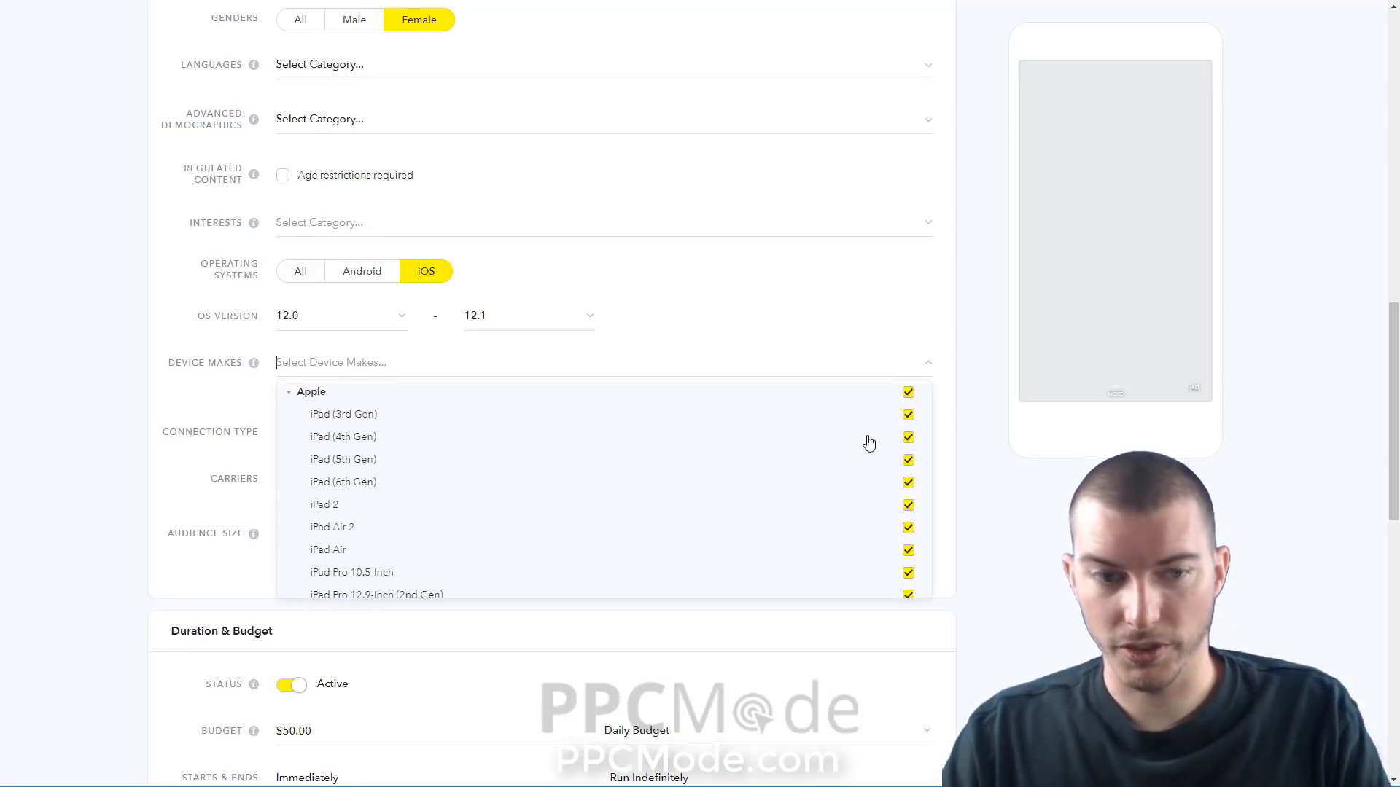
click(910, 464)
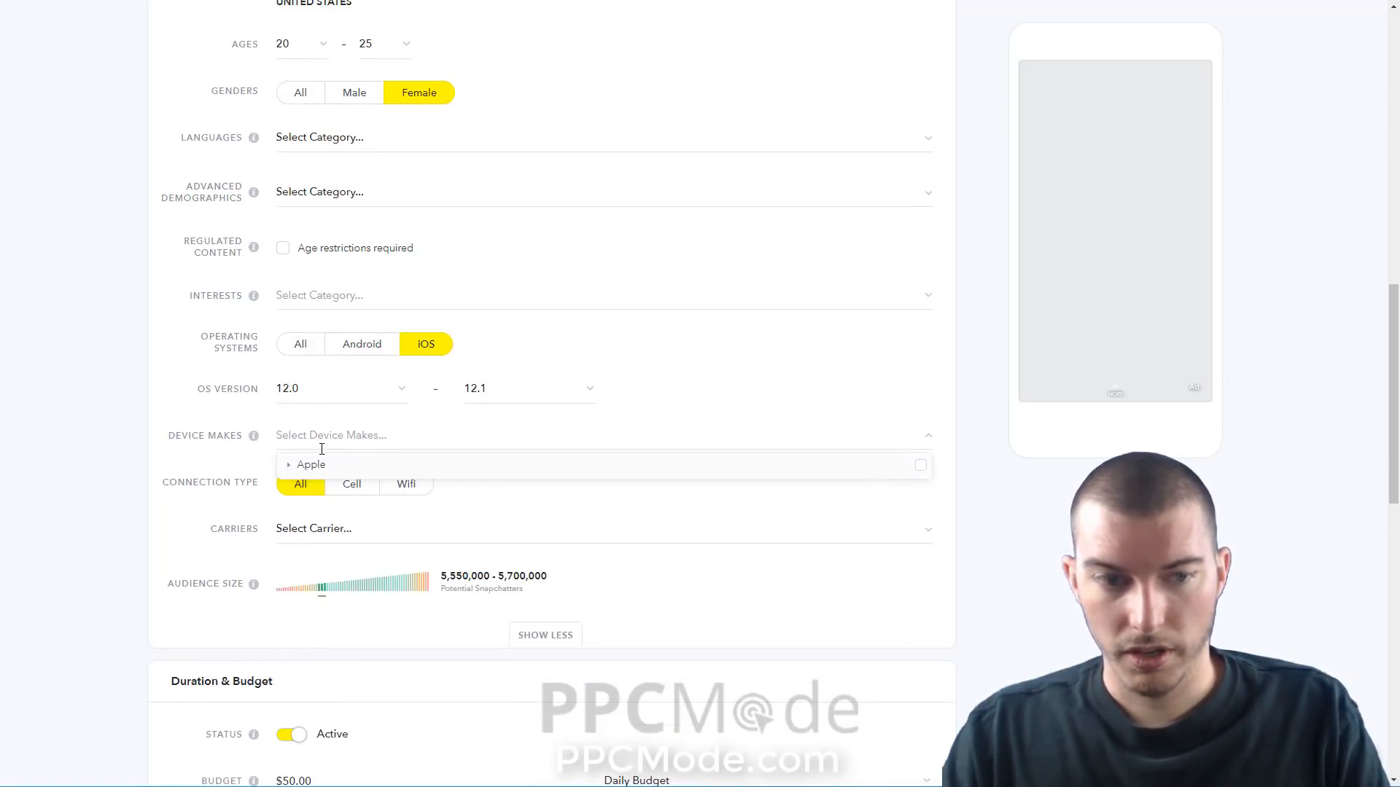
Step: Browse the Apple iPad and iPhone models available for device targeting without selecting any, and close the list
click(288, 466)
scroll(855, 533, down, 6)
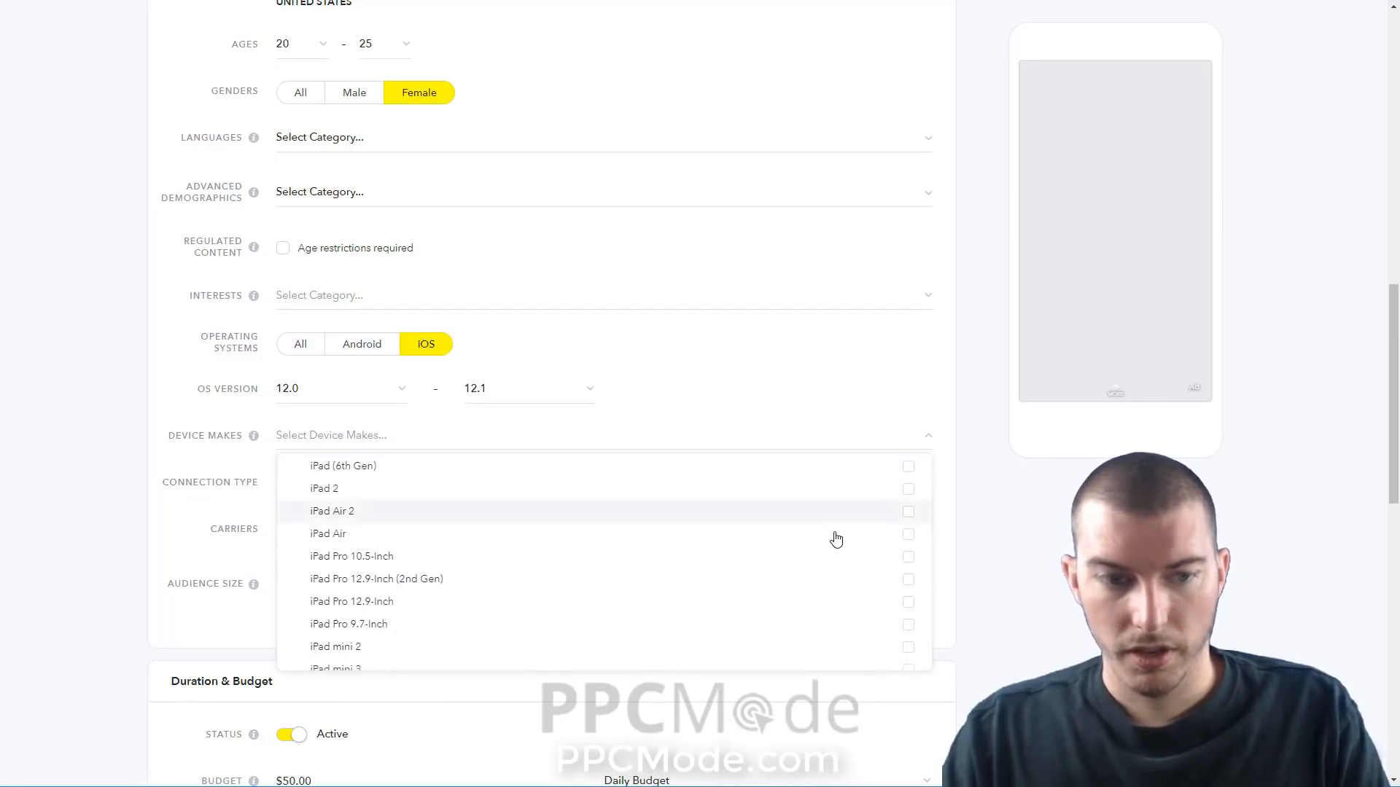
scroll(824, 541, down, 1)
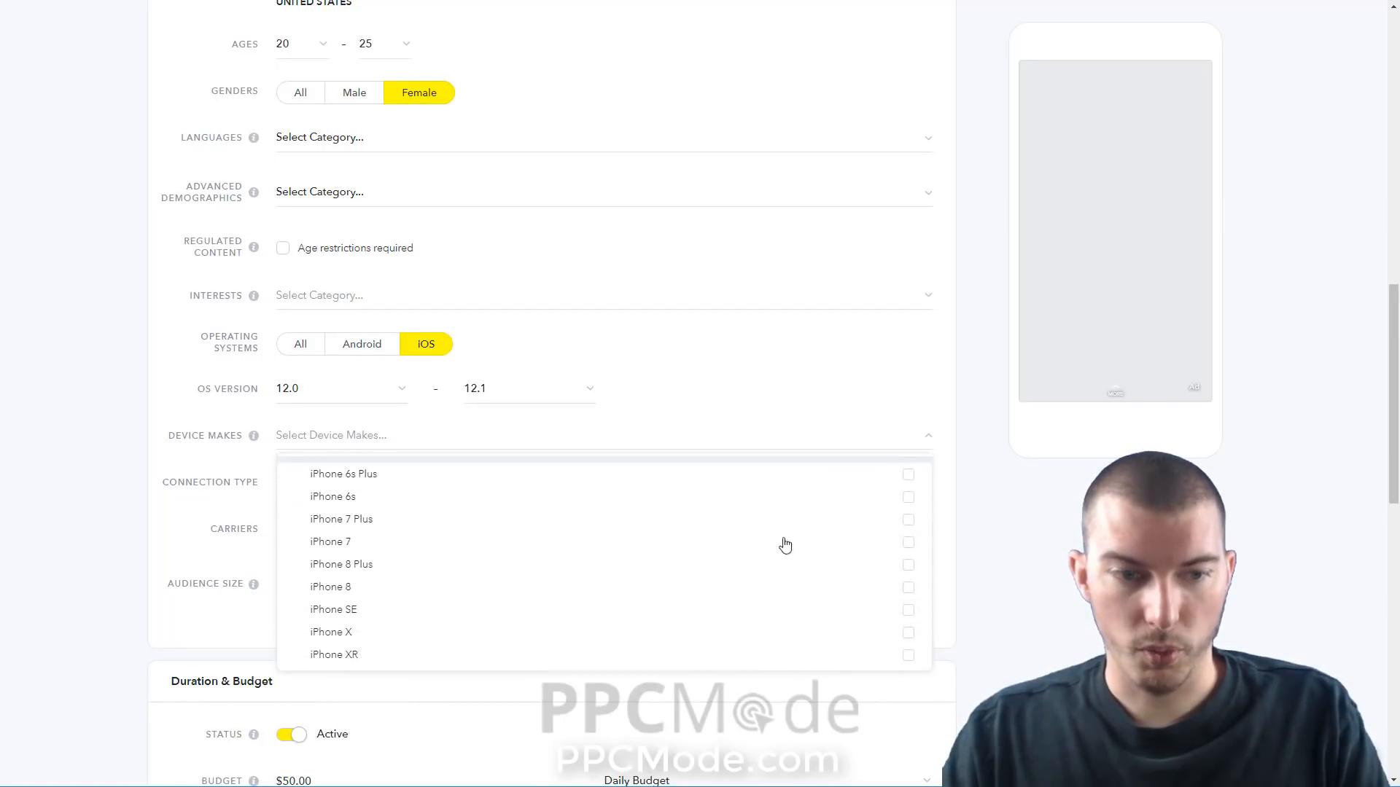
scroll(551, 506, up, 1)
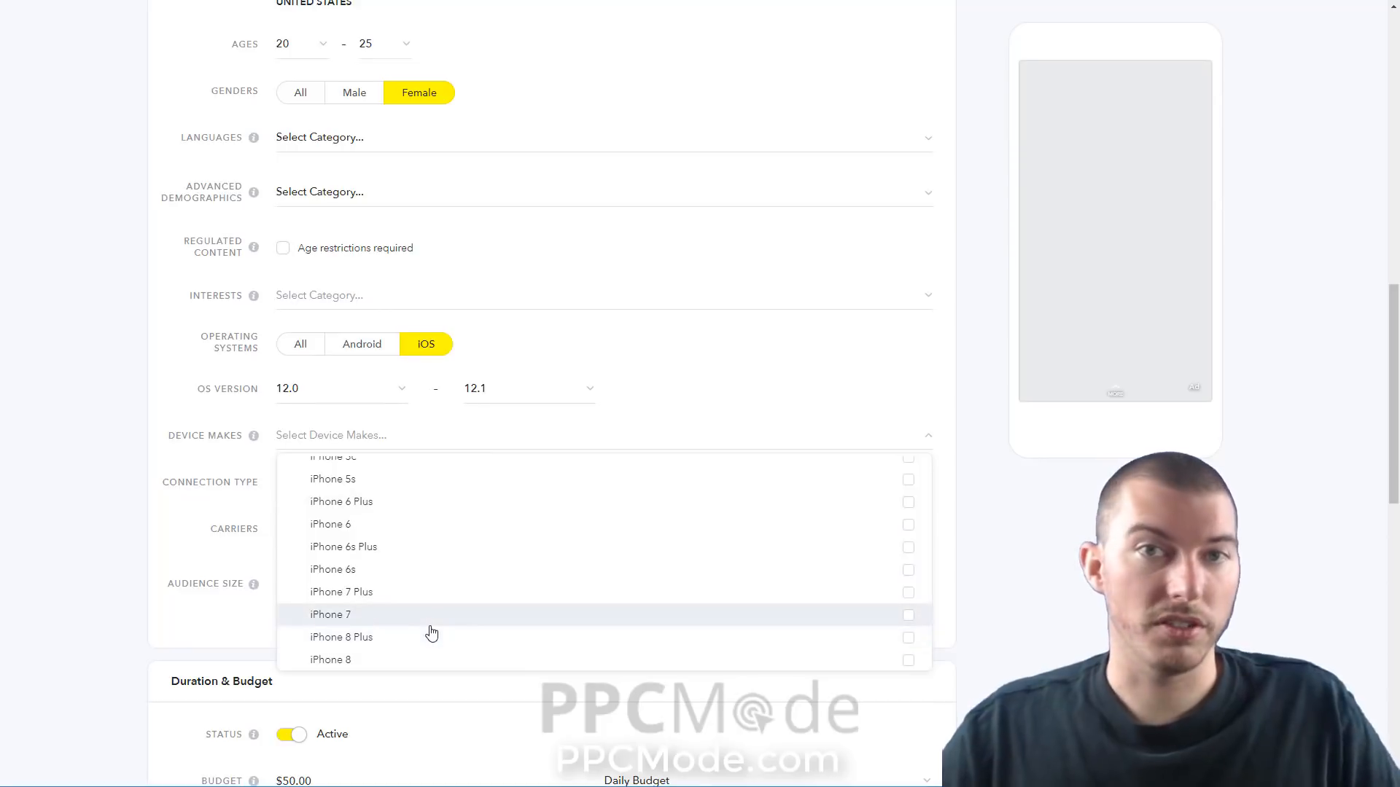
scroll(417, 628, down, 1)
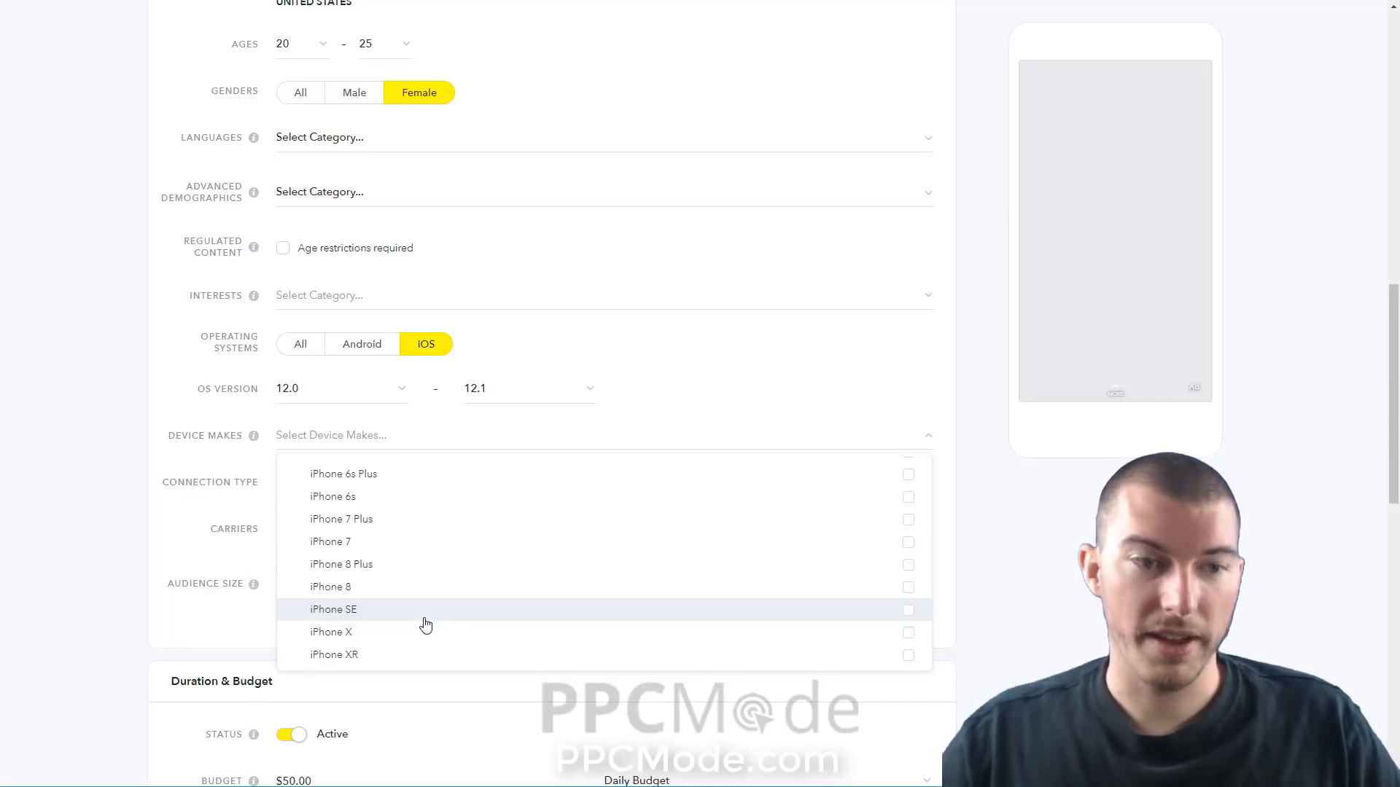
click(237, 493)
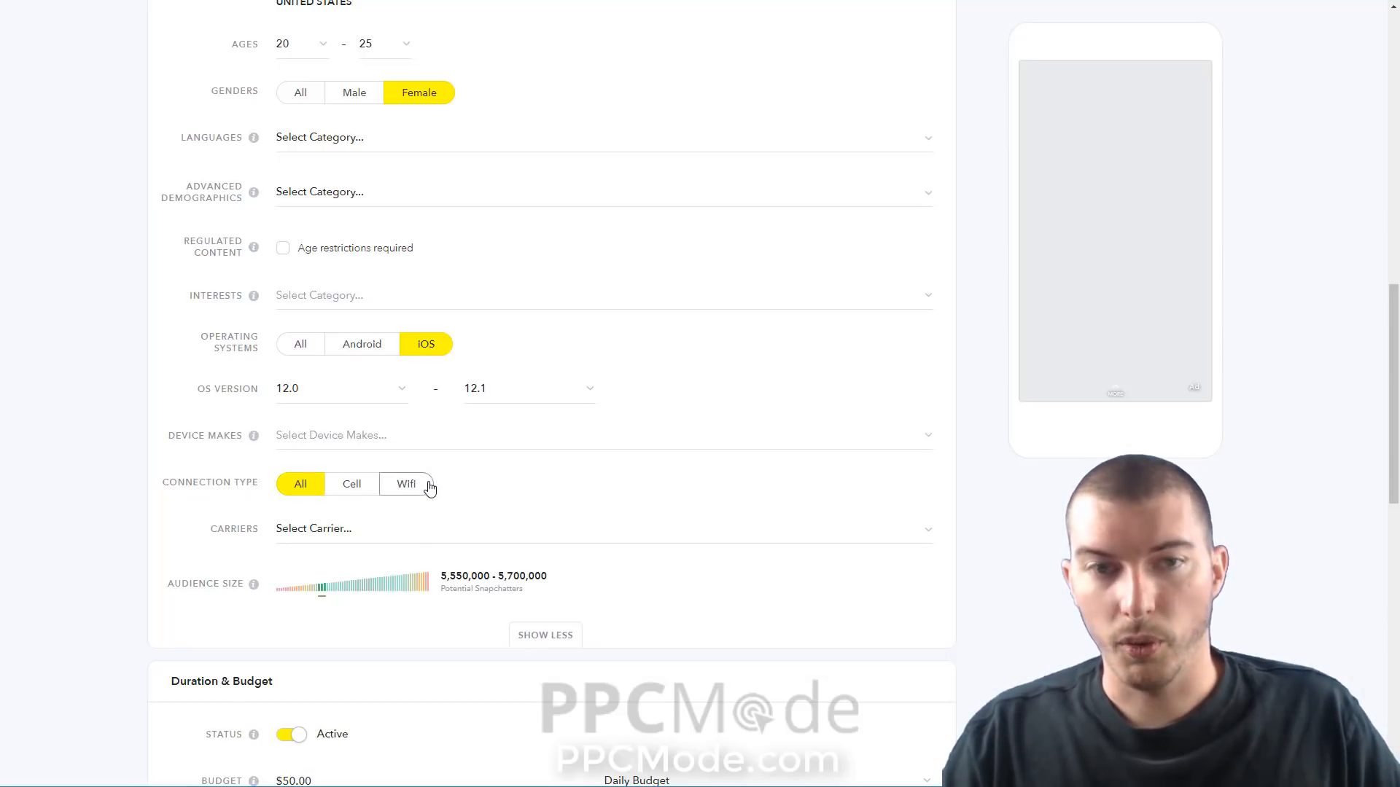
Step: Examine the mobile carriers available for targeting and close the list without choosing one
click(348, 543)
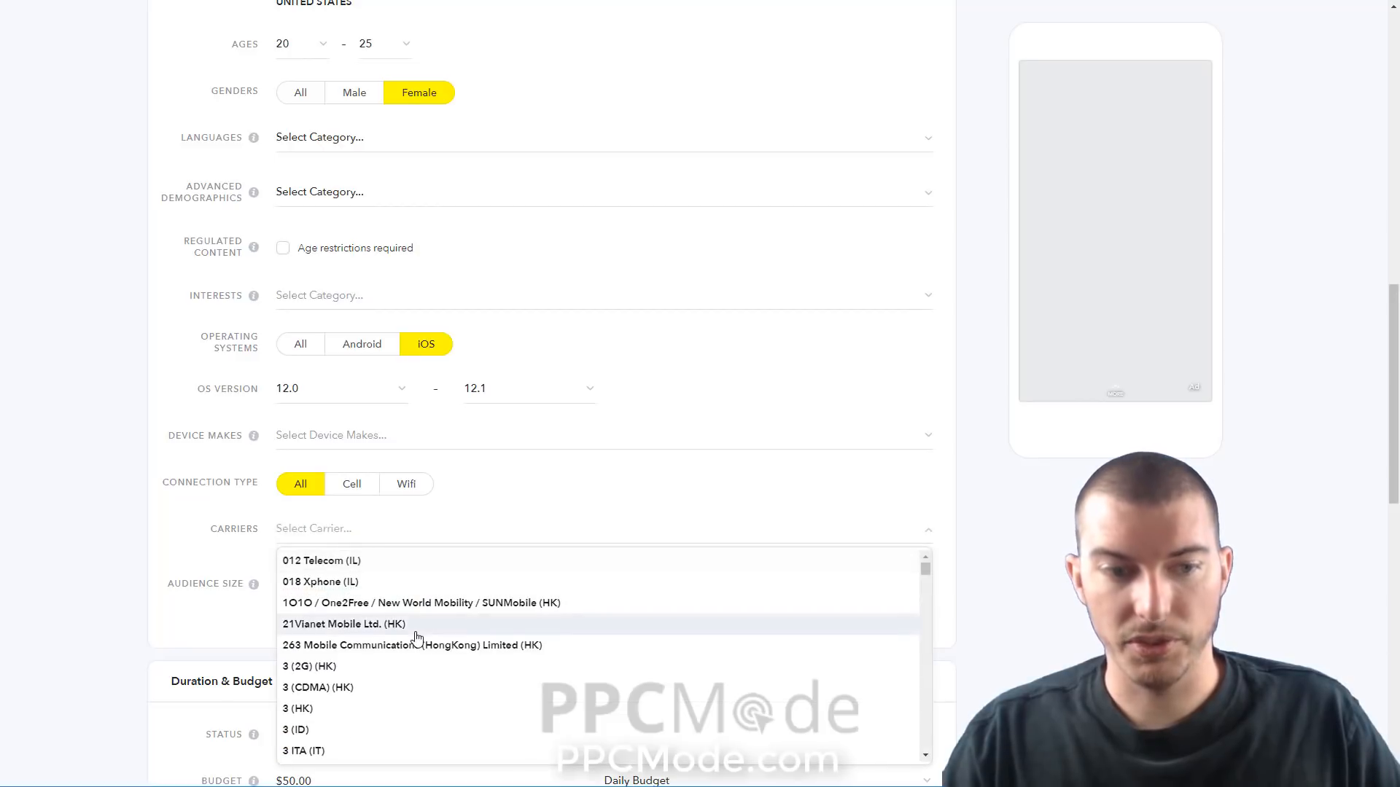
scroll(416, 640, down, 2)
scroll(415, 638, down, 1)
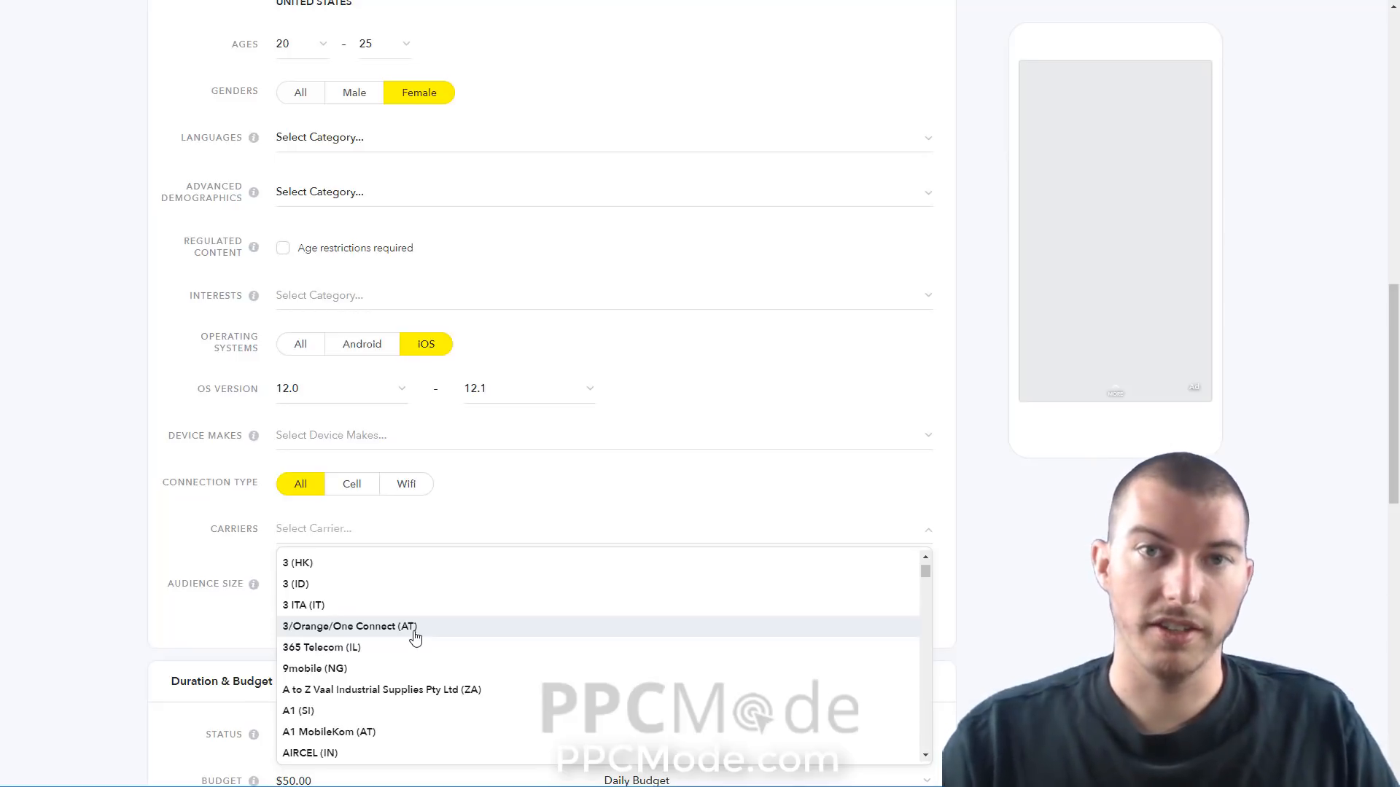
click(110, 583)
Step: Change the ad's budget type to Lifetime Budget in the Duration & Budget section
scroll(388, 454, down, 1)
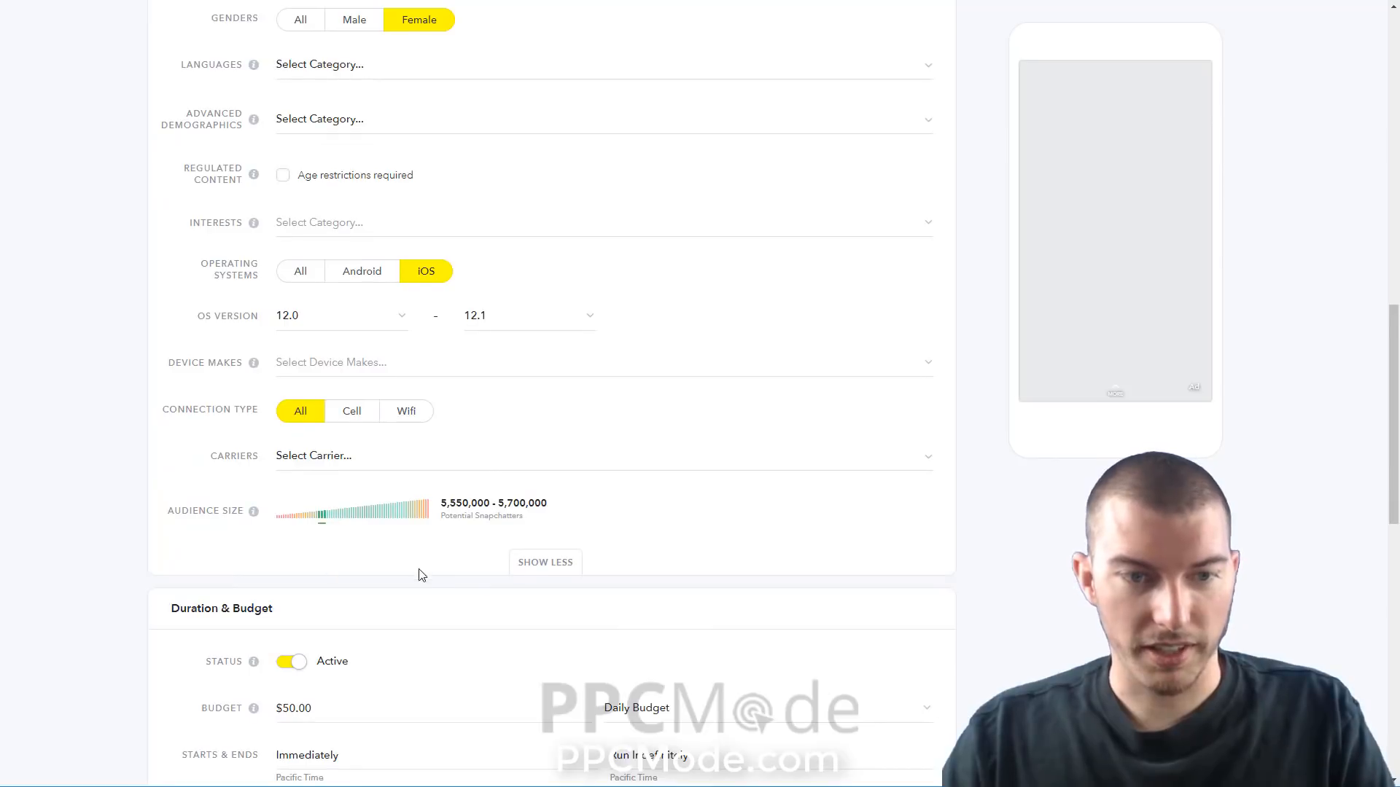
scroll(421, 575, down, 1)
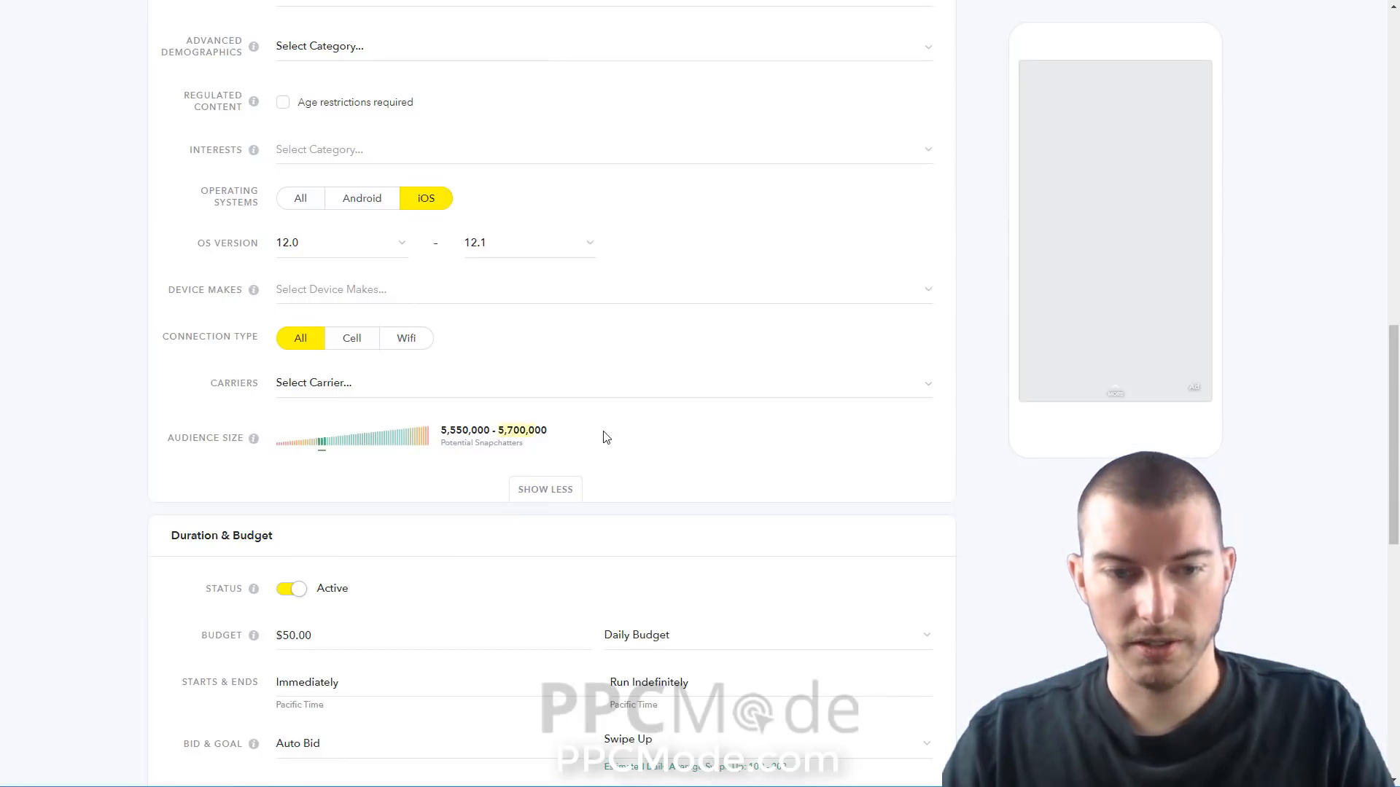
scroll(606, 438, down, 4)
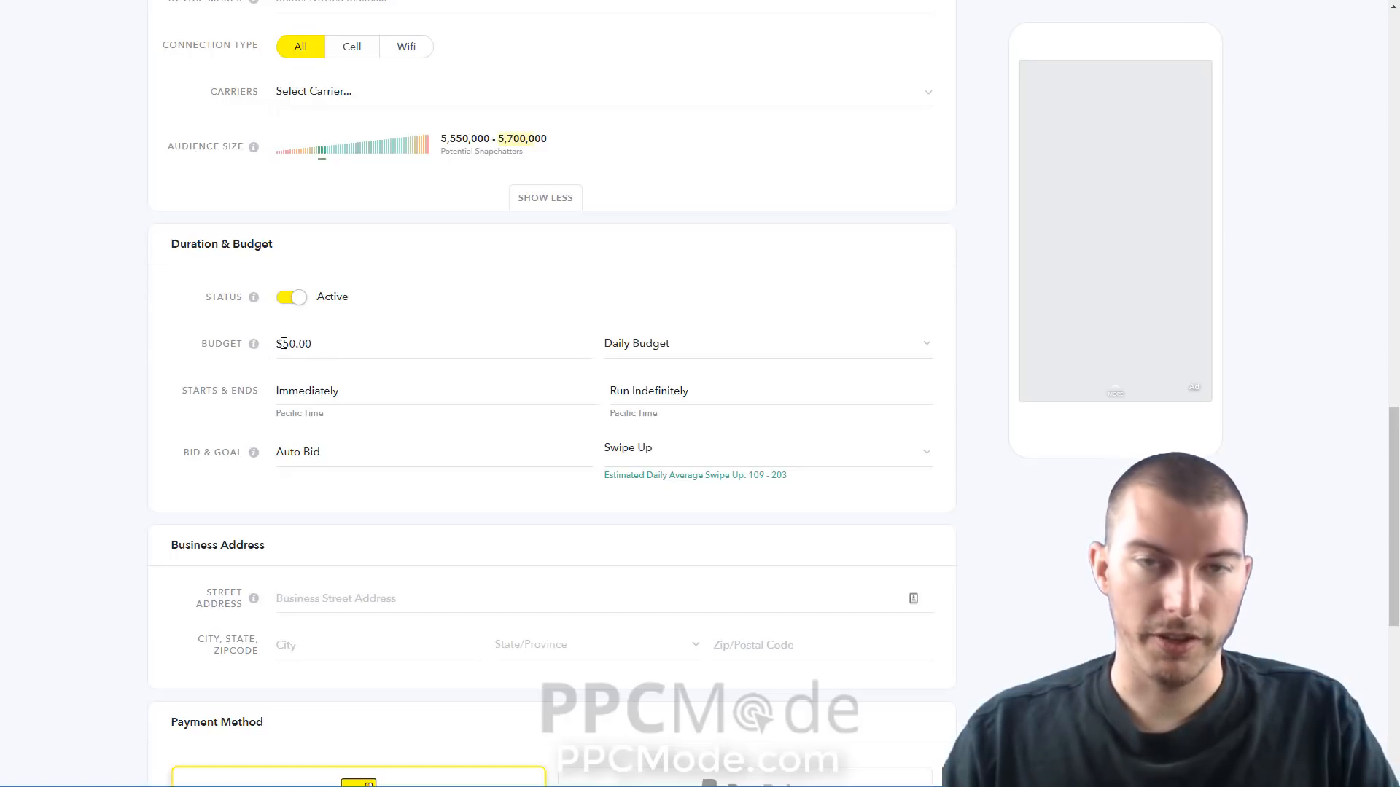
click(665, 353)
click(663, 398)
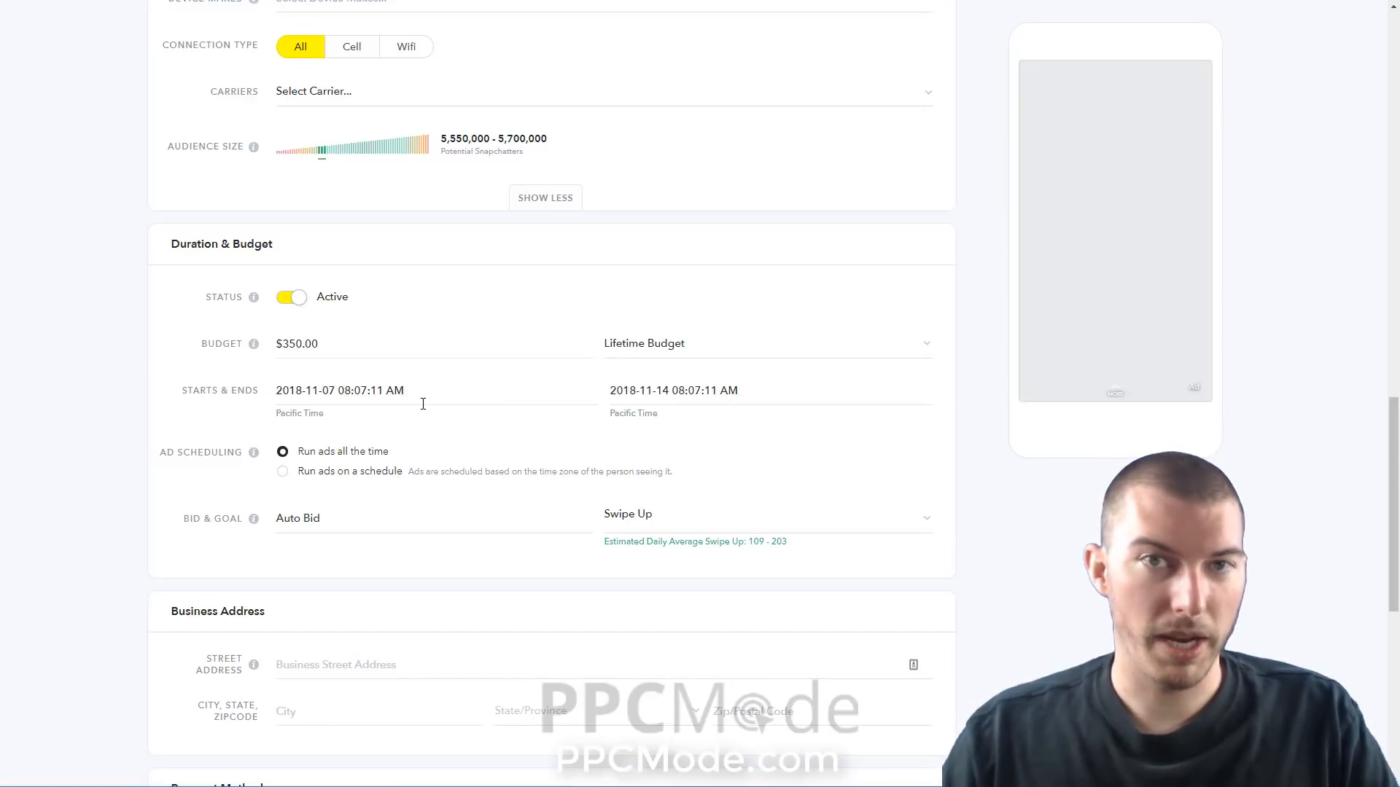
Step: Set the ad's end date to November 30, 2018 and return the budget type to Daily Budget
click(644, 399)
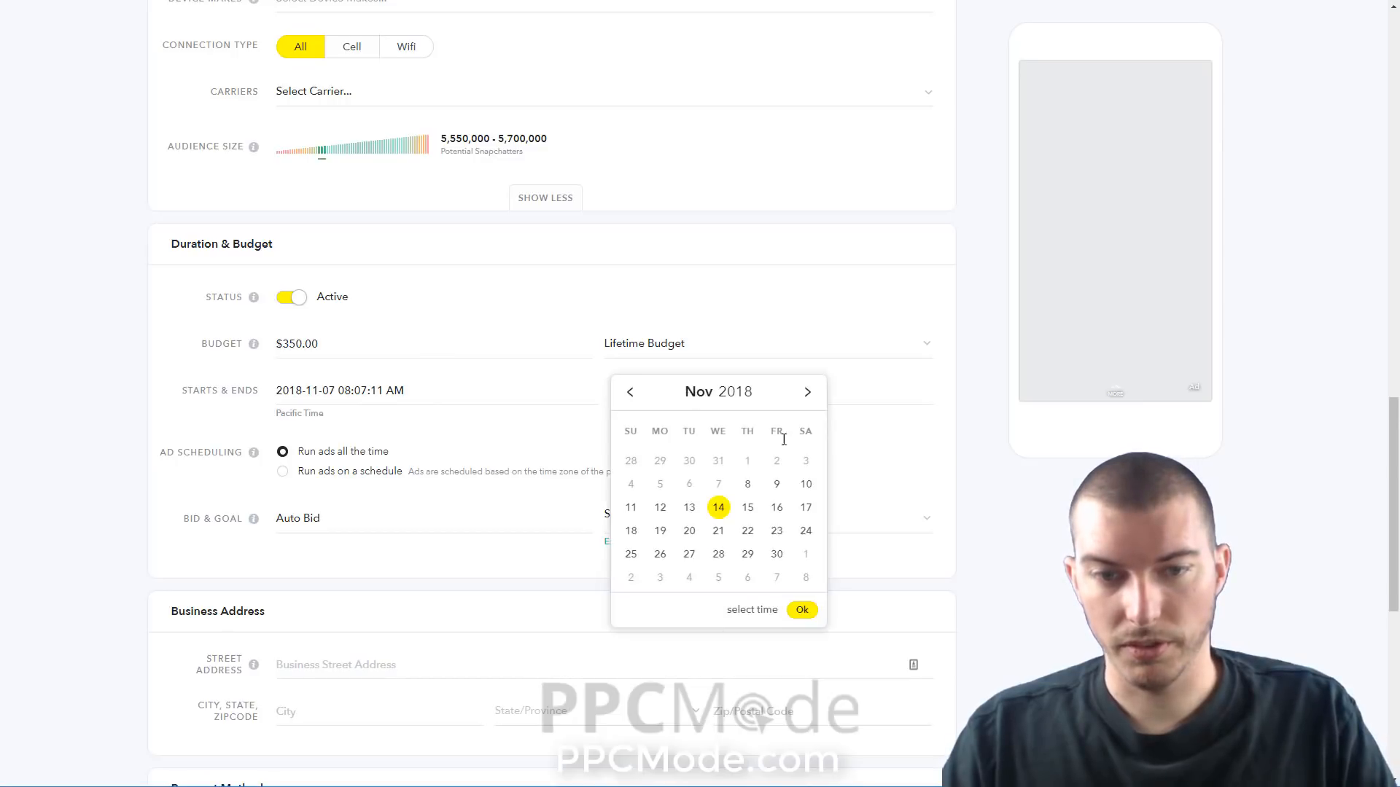
click(775, 556)
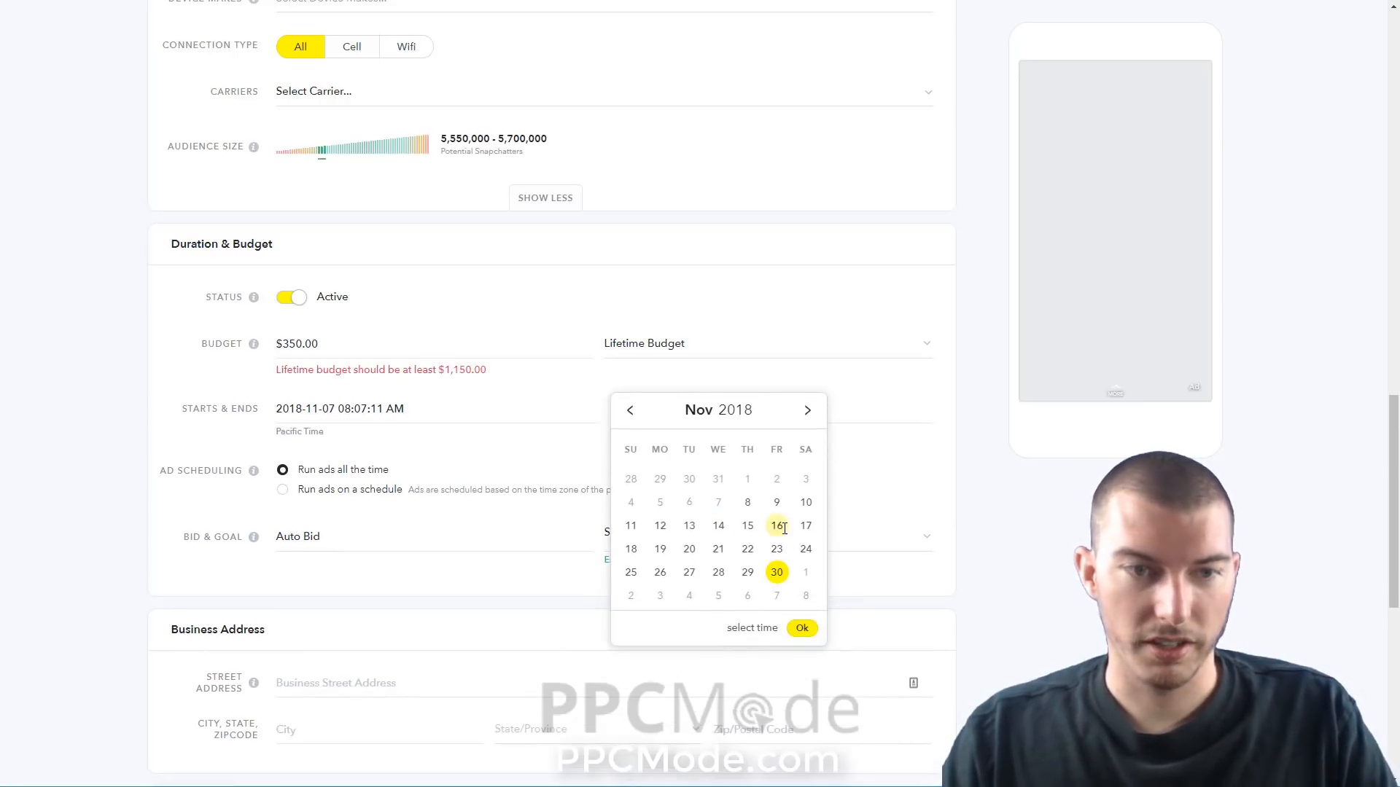
drag(438, 369, 488, 369)
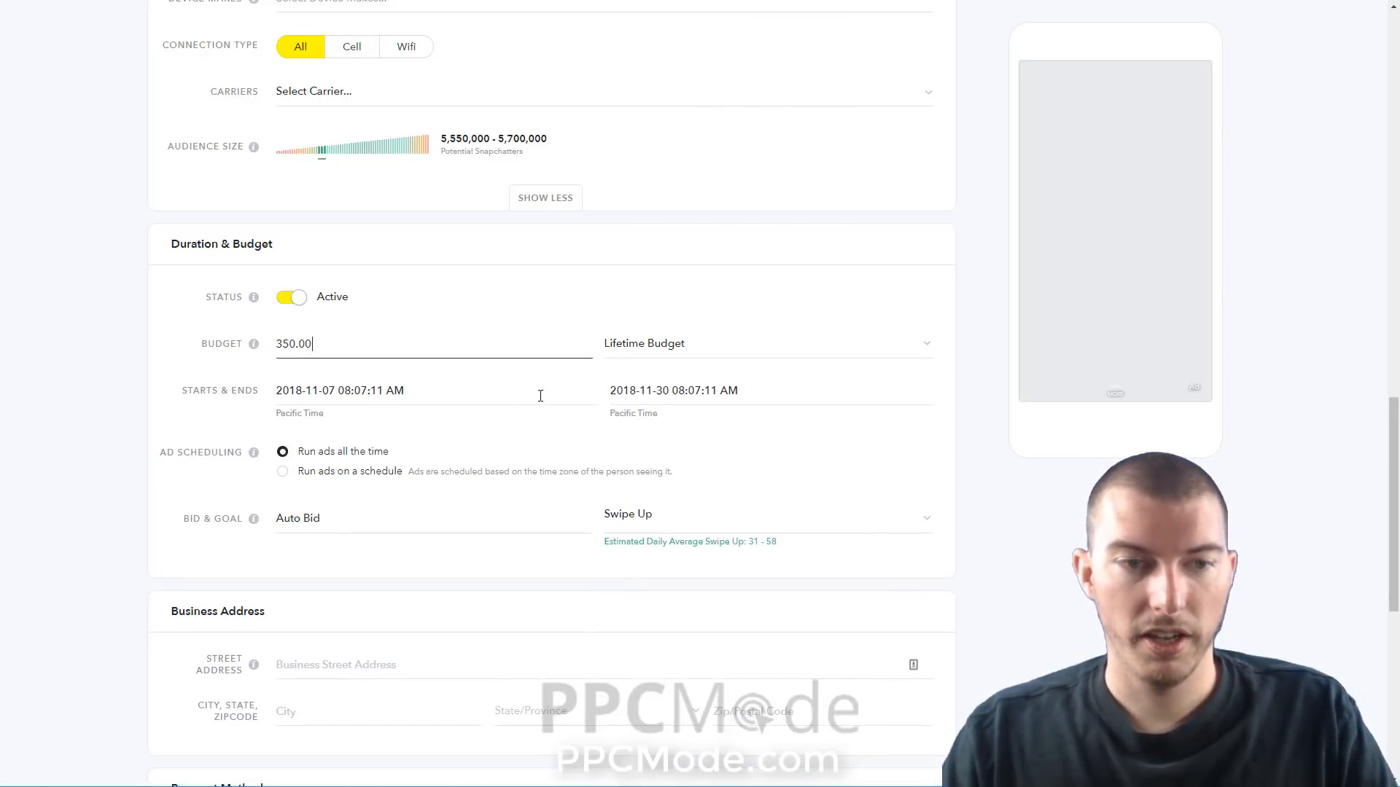
click(721, 344)
click(667, 373)
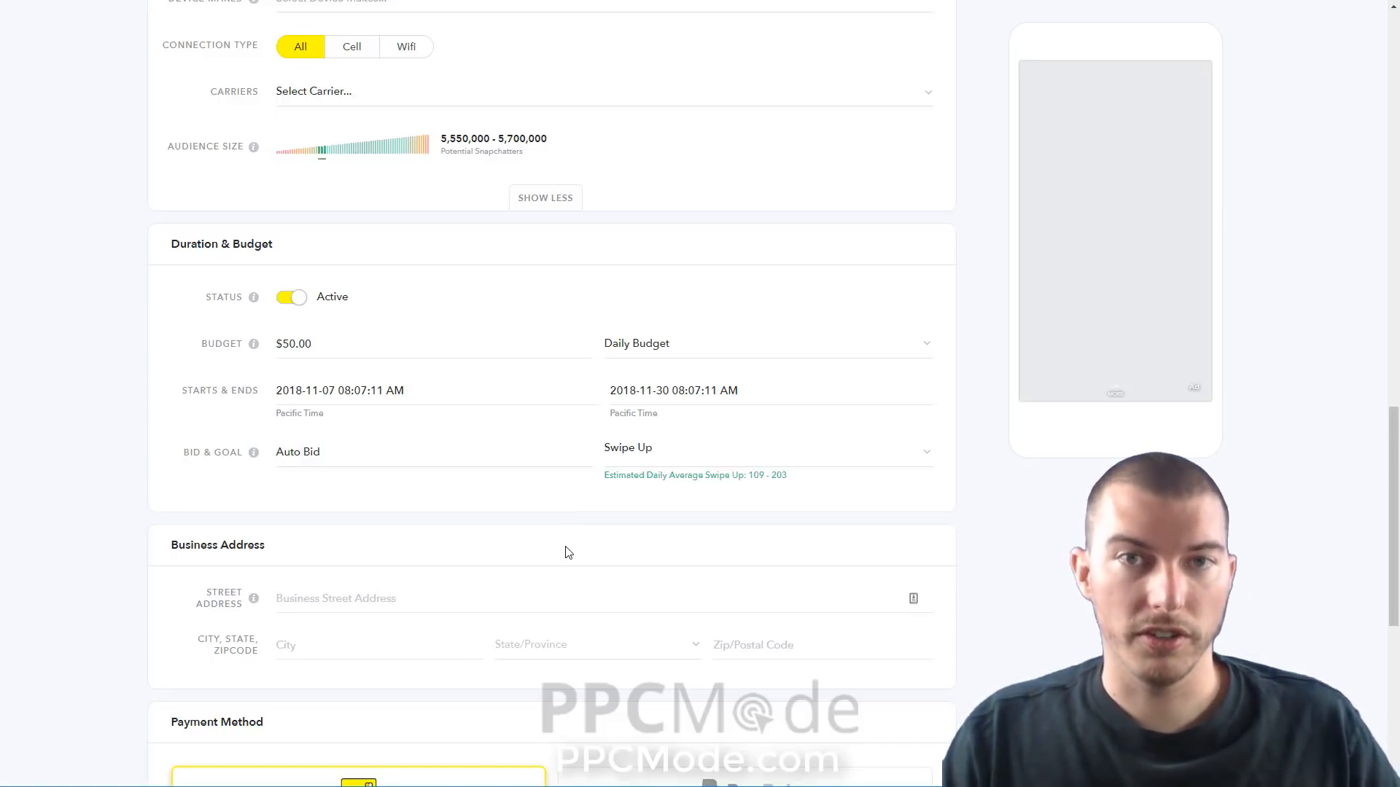
Step: Set the ad's start date to November 8, 2018
scroll(568, 557, down, 1)
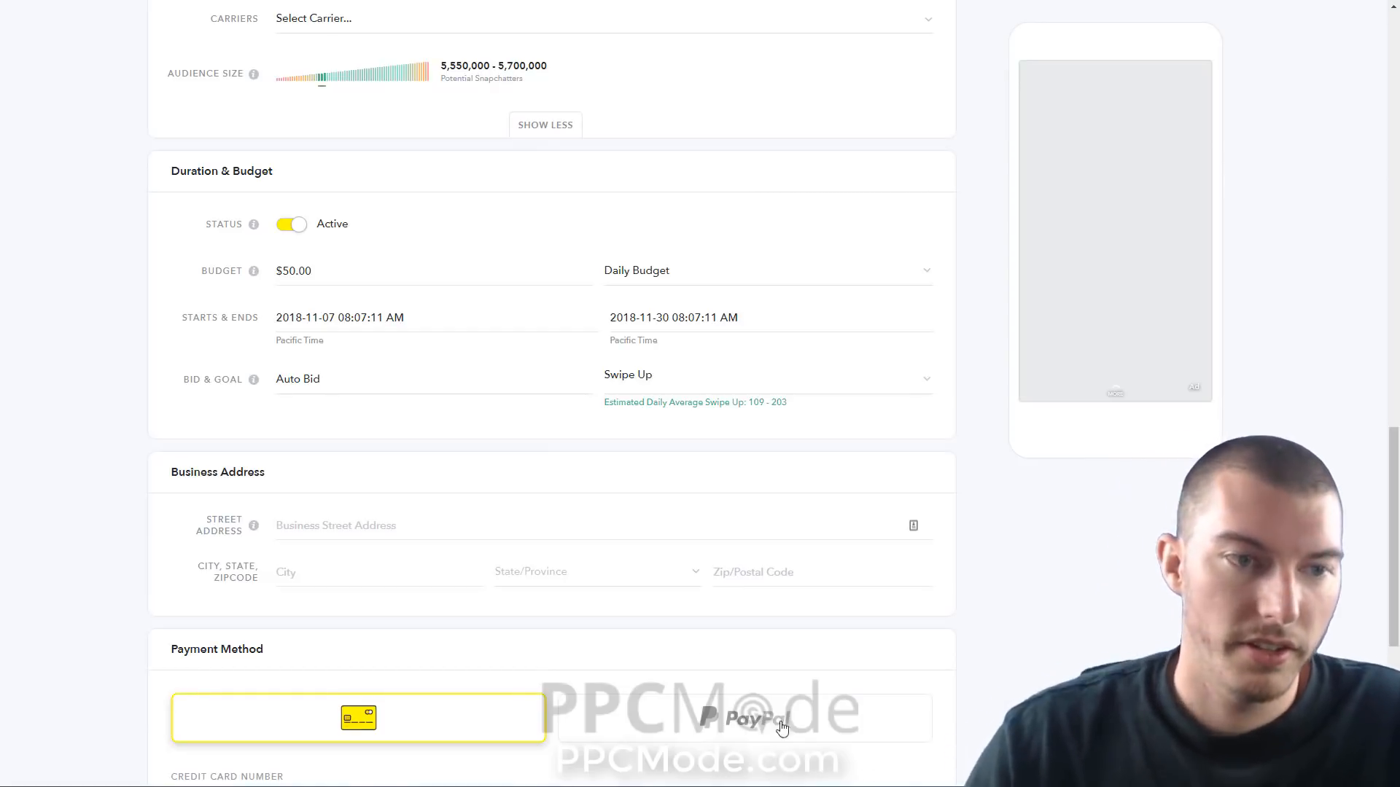
click(390, 325)
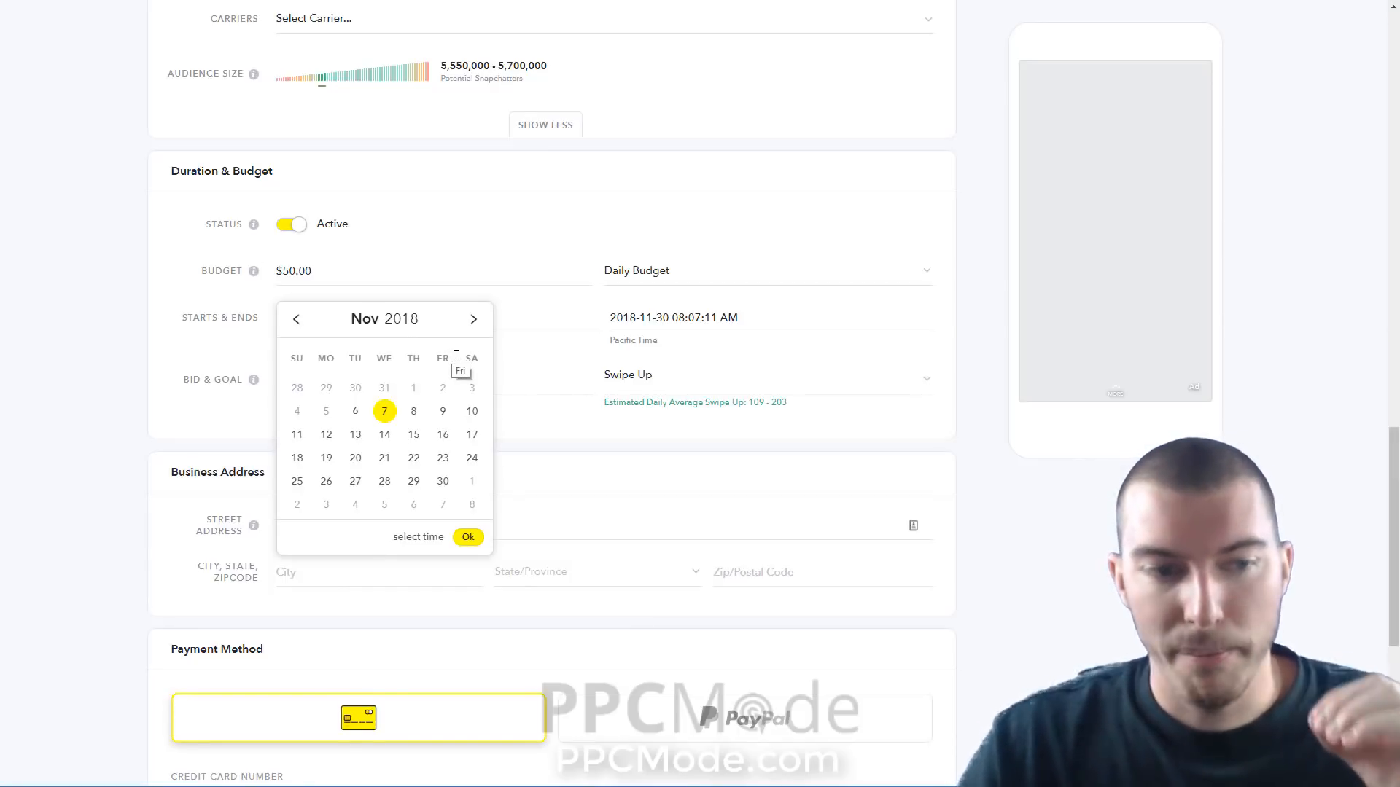
click(509, 369)
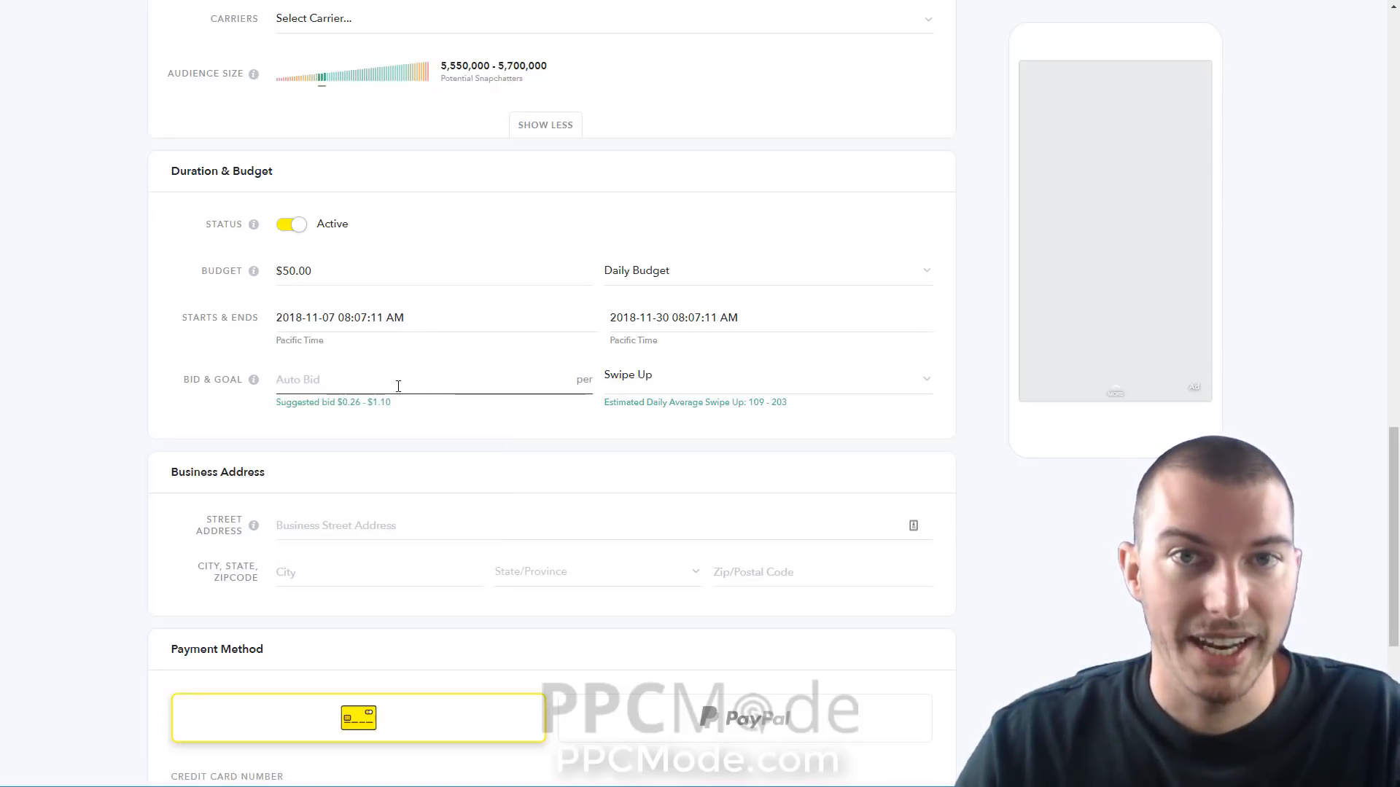
click(368, 328)
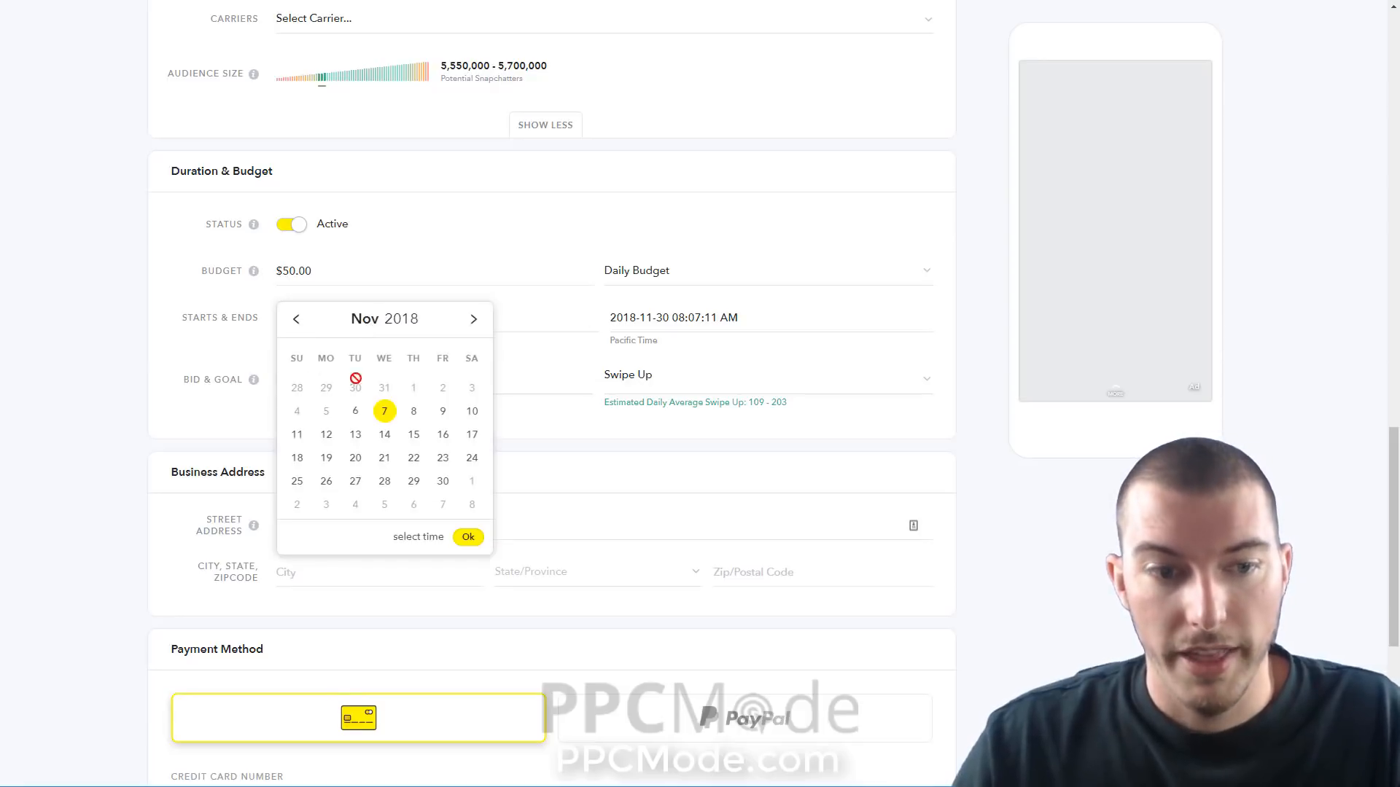
click(410, 415)
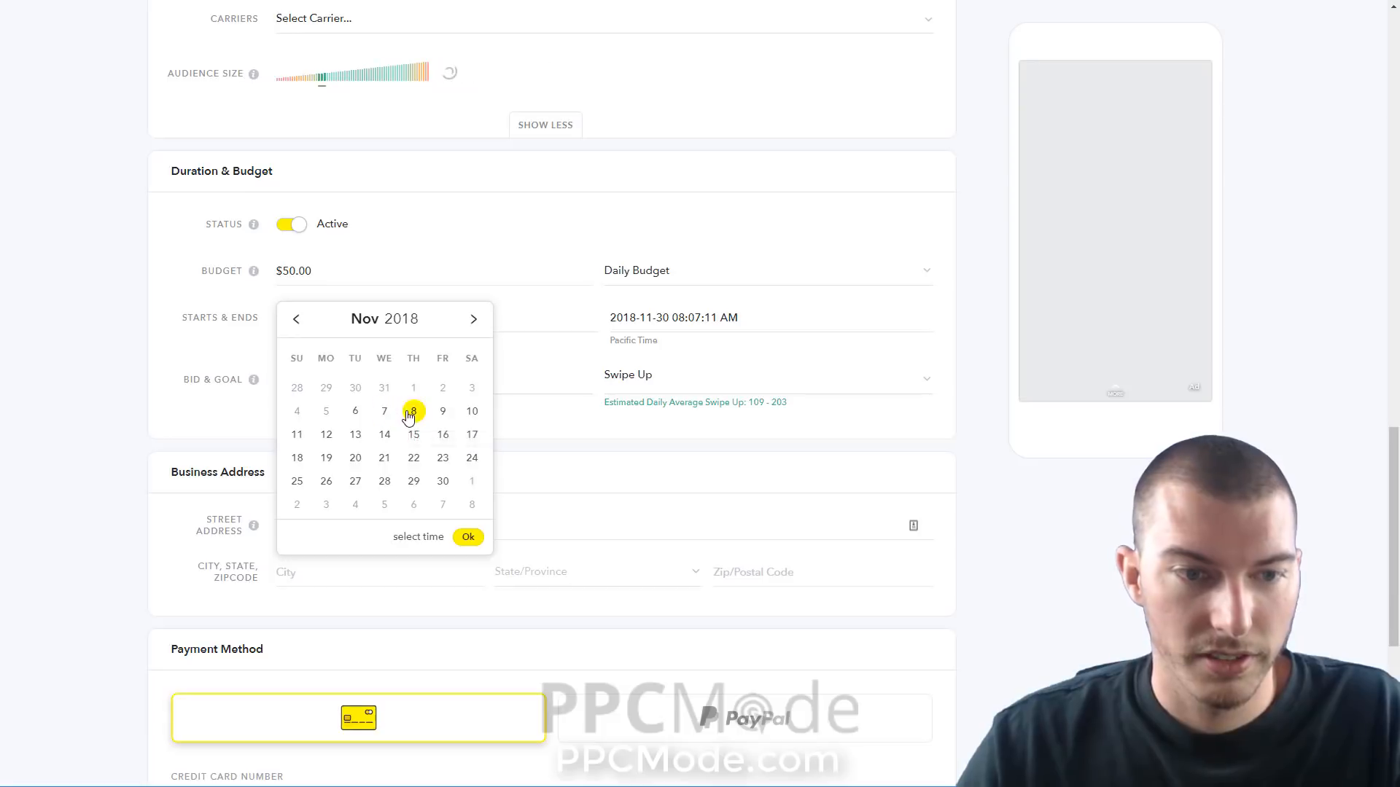
click(514, 360)
Step: Open the time selection for the November 8, 2018 start date and set the start hour to 12 AM
click(374, 322)
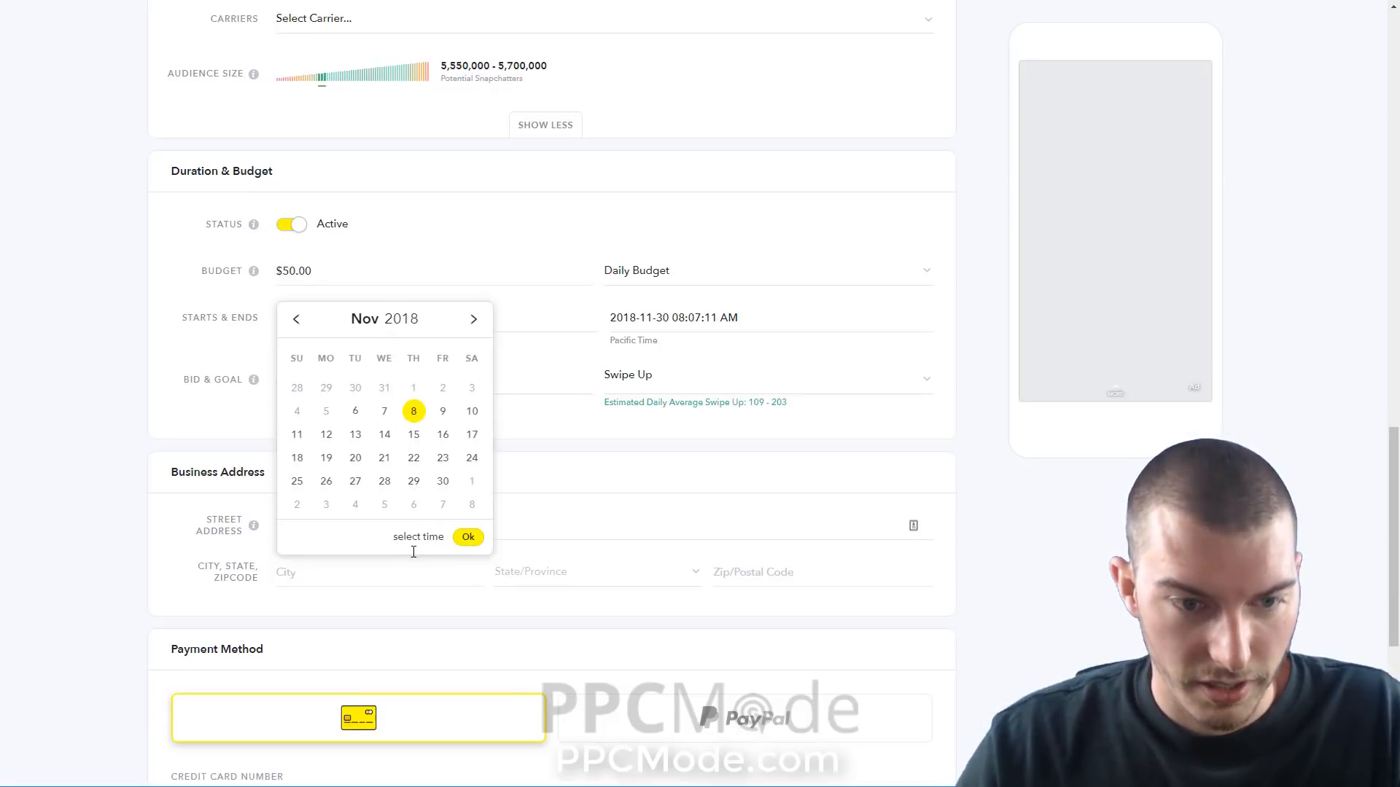
click(405, 545)
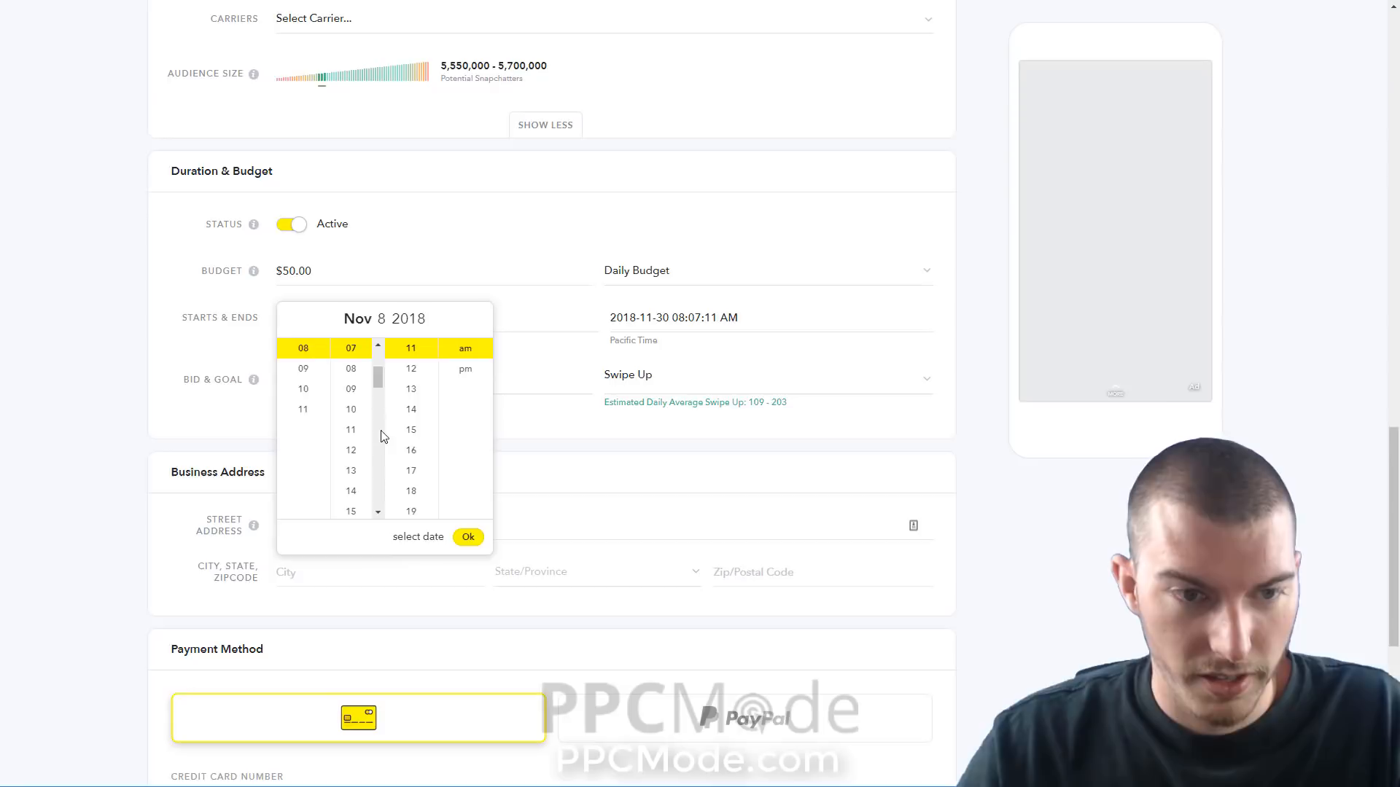
click(312, 409)
scroll(406, 433, down, 10)
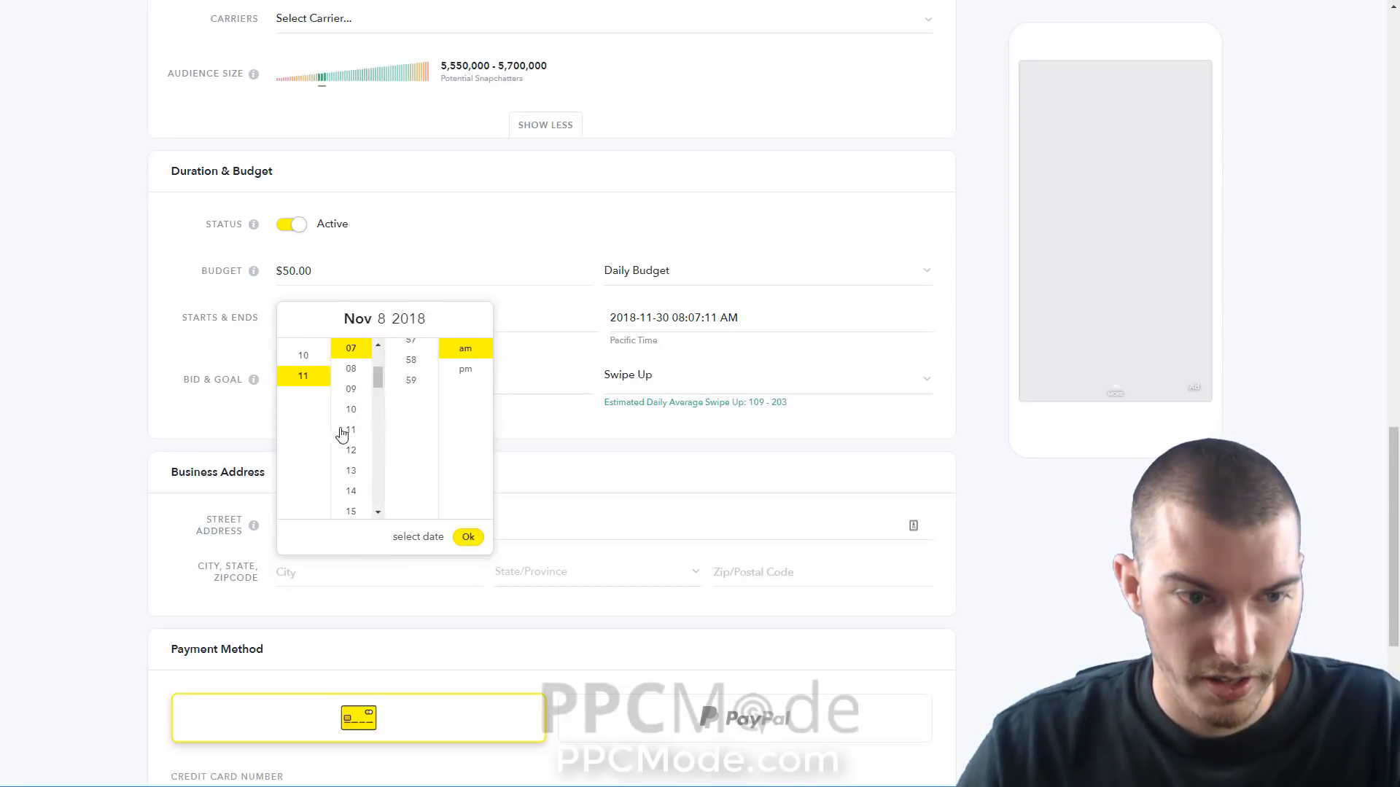
scroll(304, 395, up, 5)
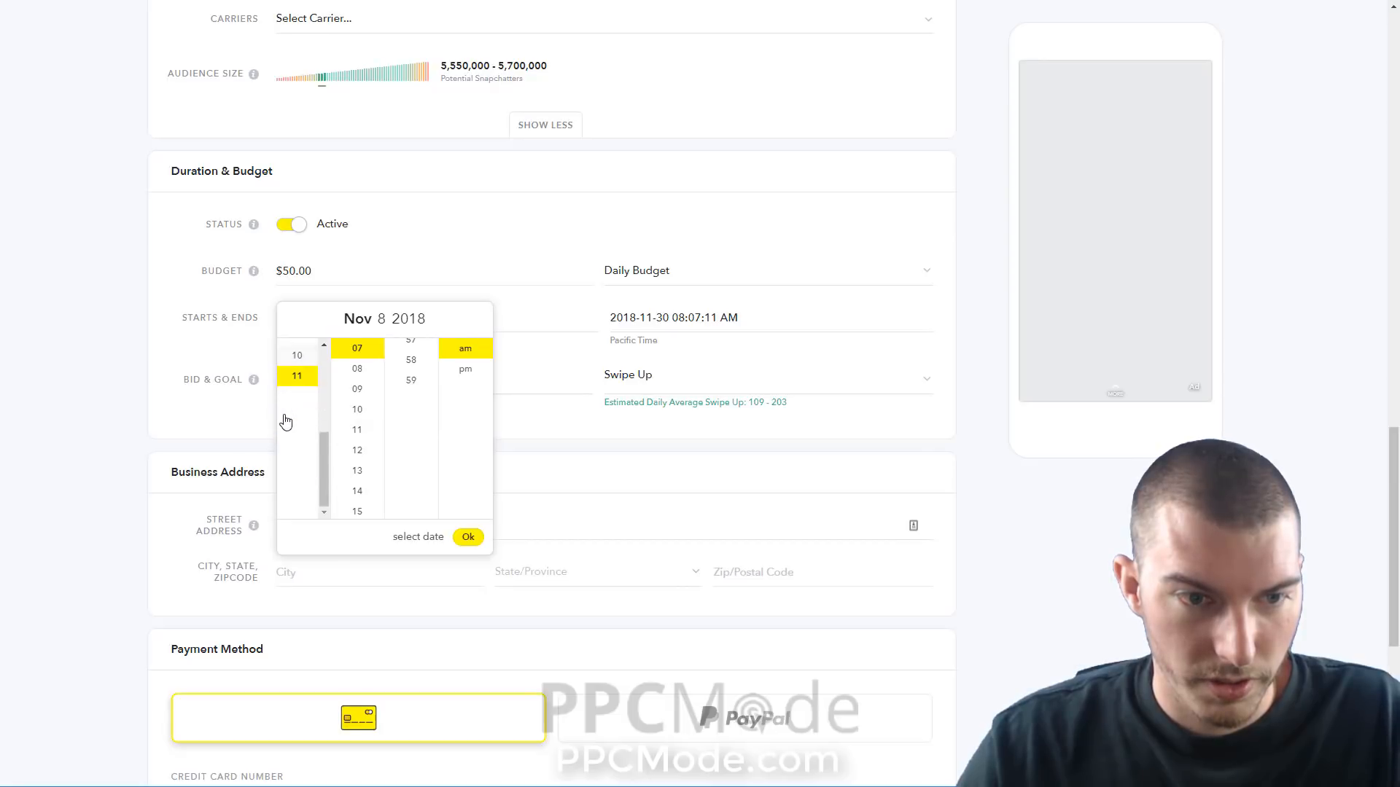
scroll(317, 366, up, 4)
scroll(317, 408, down, 3)
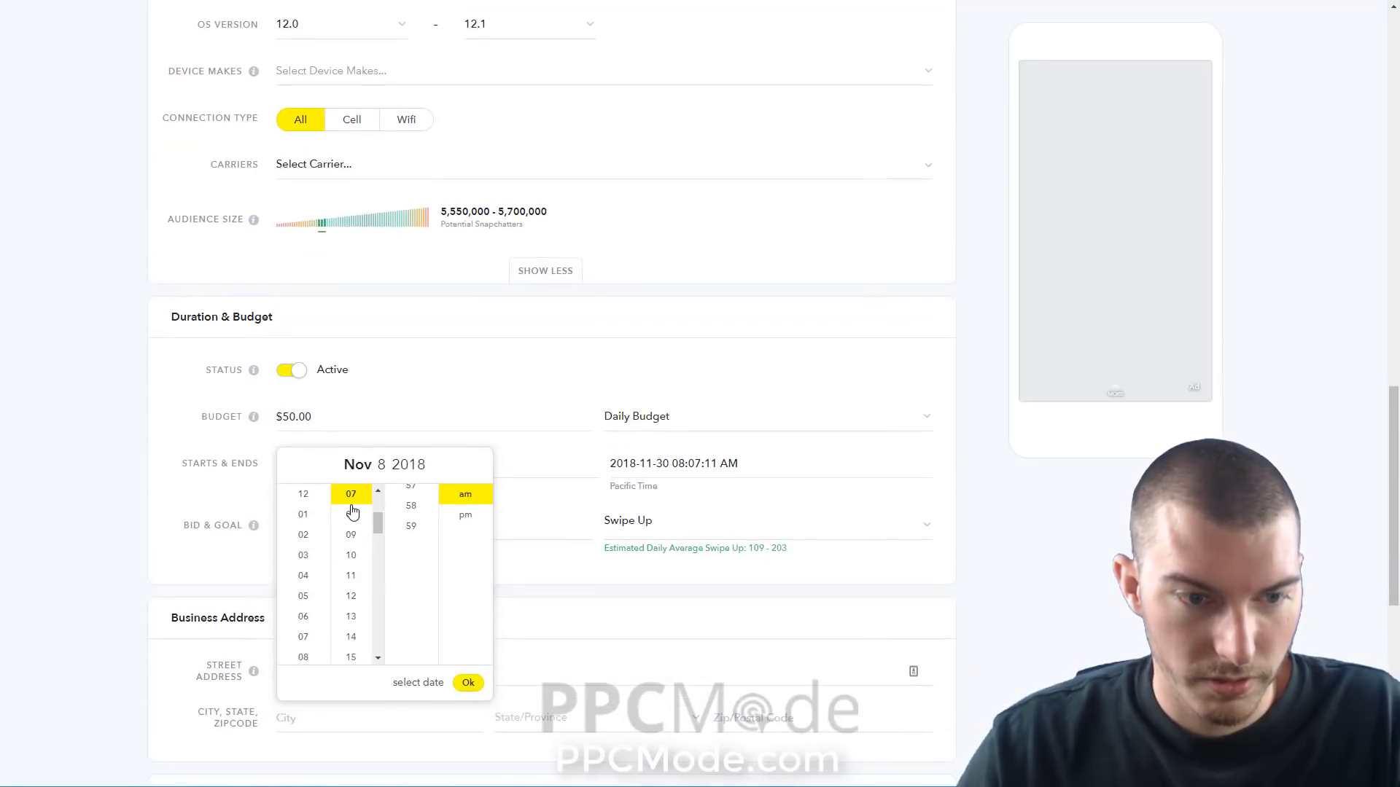
click(303, 498)
Step: Set the start time's minutes and seconds to 00 and close the time selection
scroll(357, 573, up, 6)
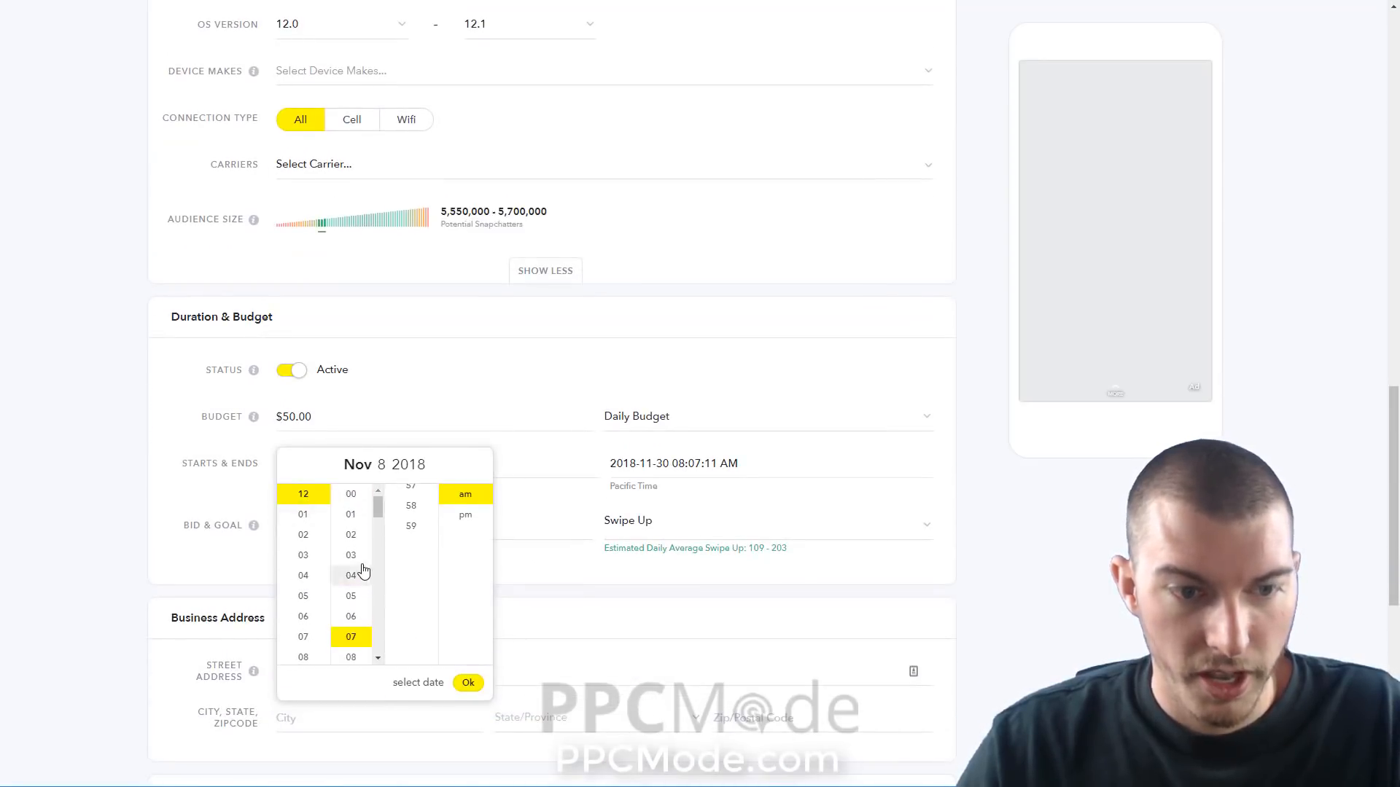
click(353, 715)
scroll(525, 671, down, 3)
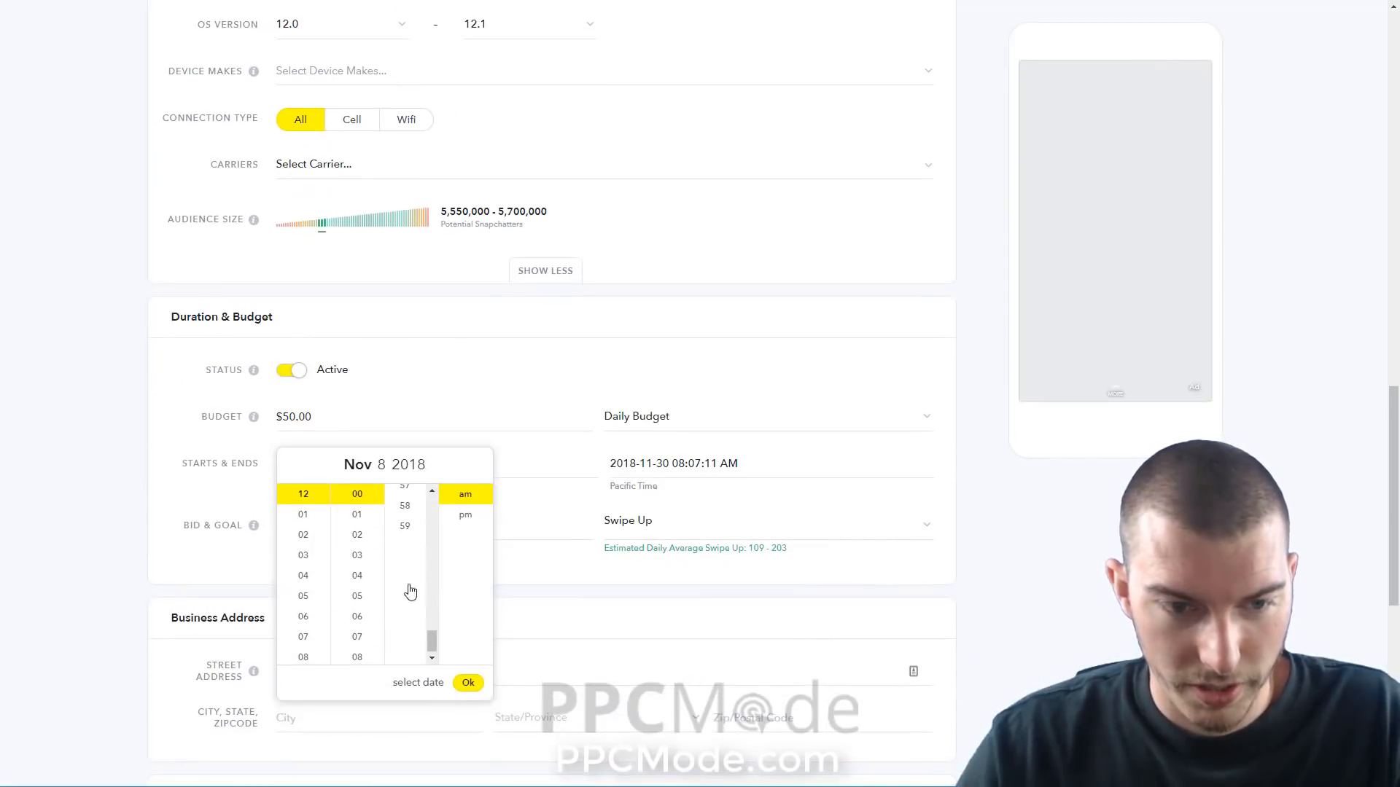
scroll(400, 587, up, 5)
scroll(432, 574, up, 10)
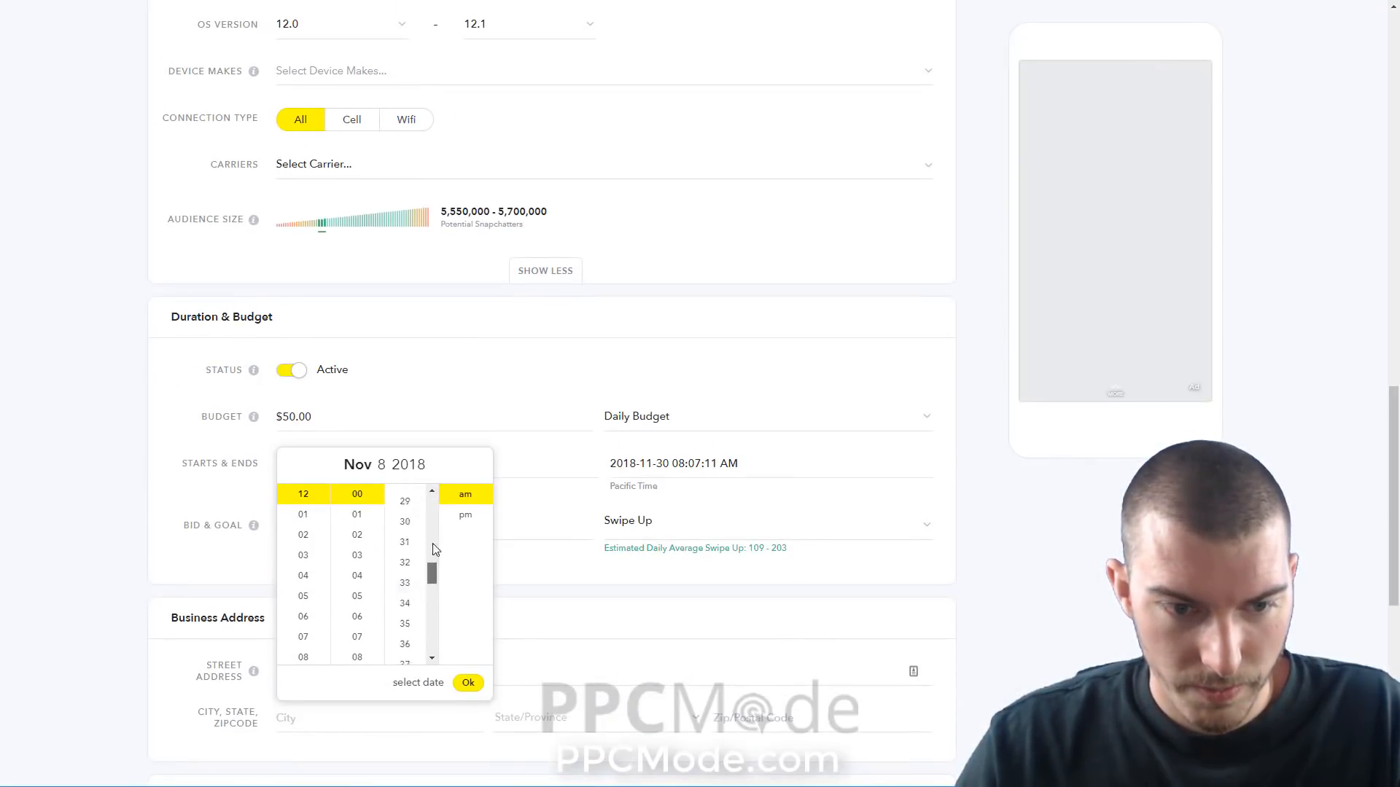
click(407, 497)
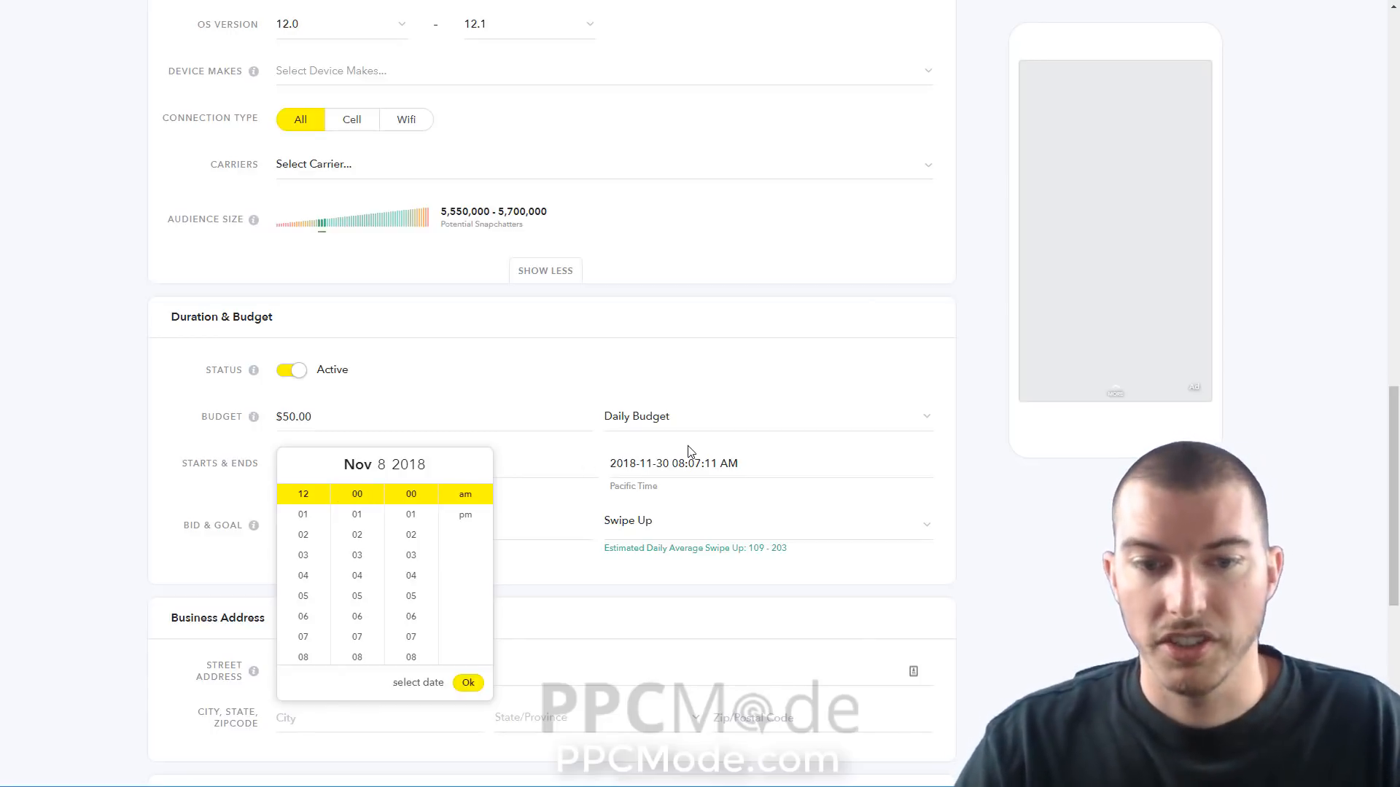
click(645, 579)
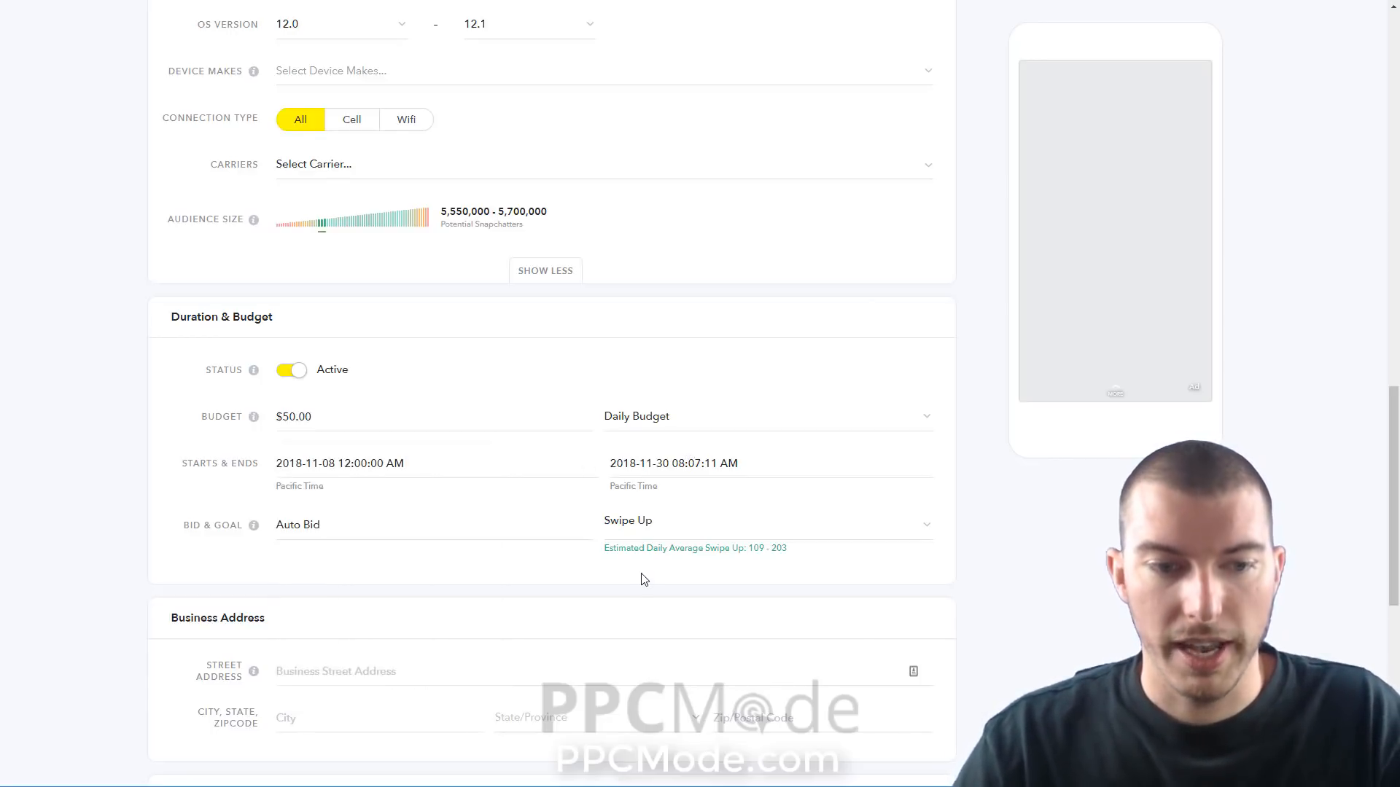
Step: Set the bid to $0.15 per Swipe Up in the Duration & Budget section
scroll(644, 579, down, 2)
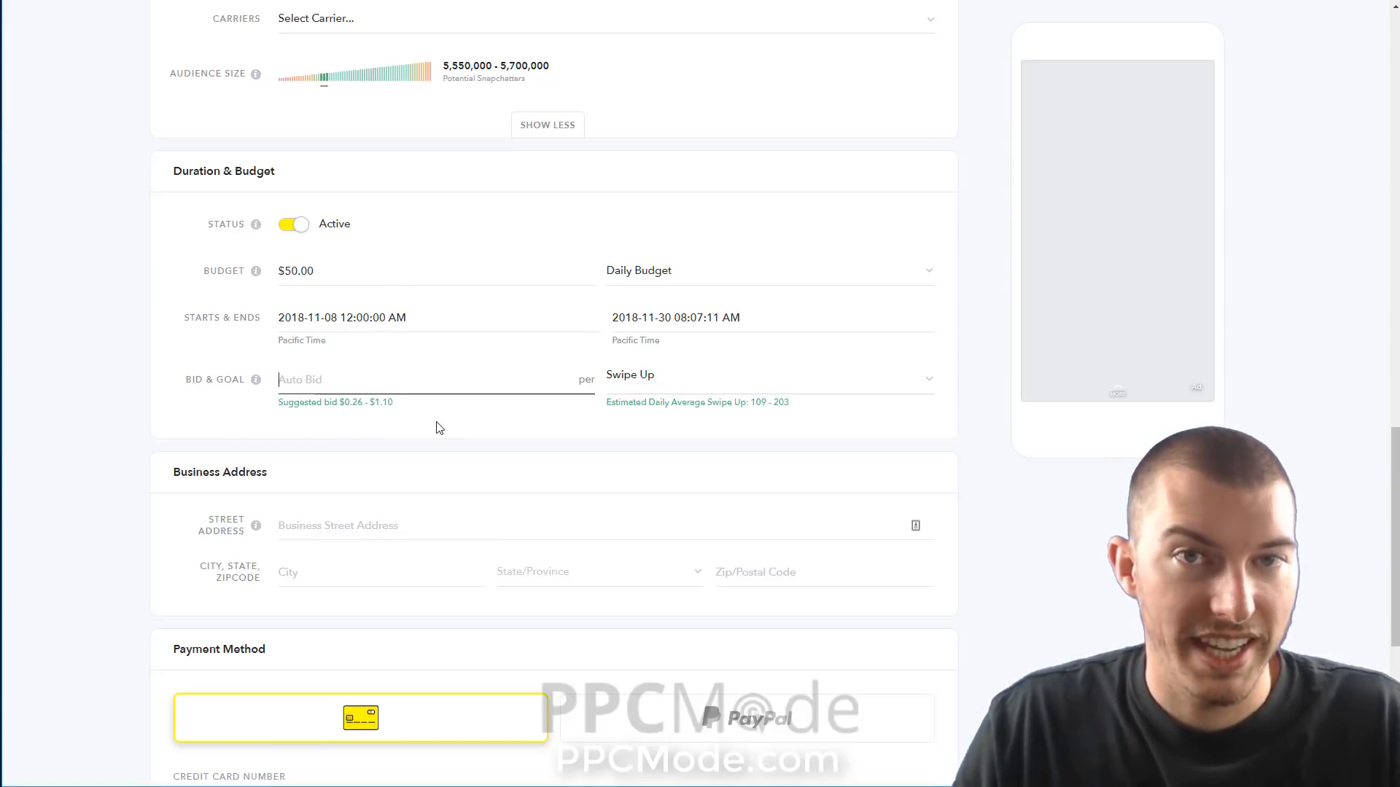
scroll(430, 429, up, 5)
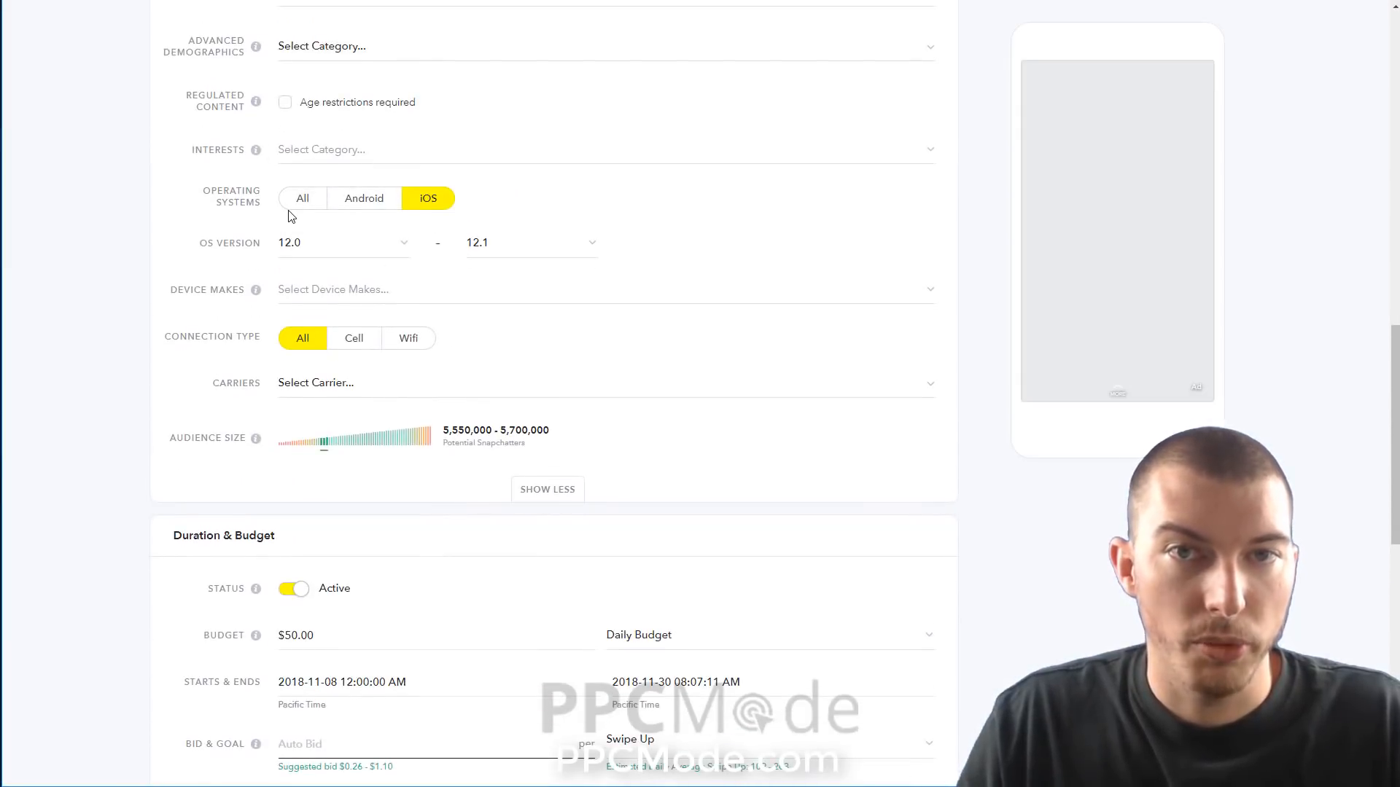
scroll(288, 215, down, 2)
scroll(288, 215, down, 2)
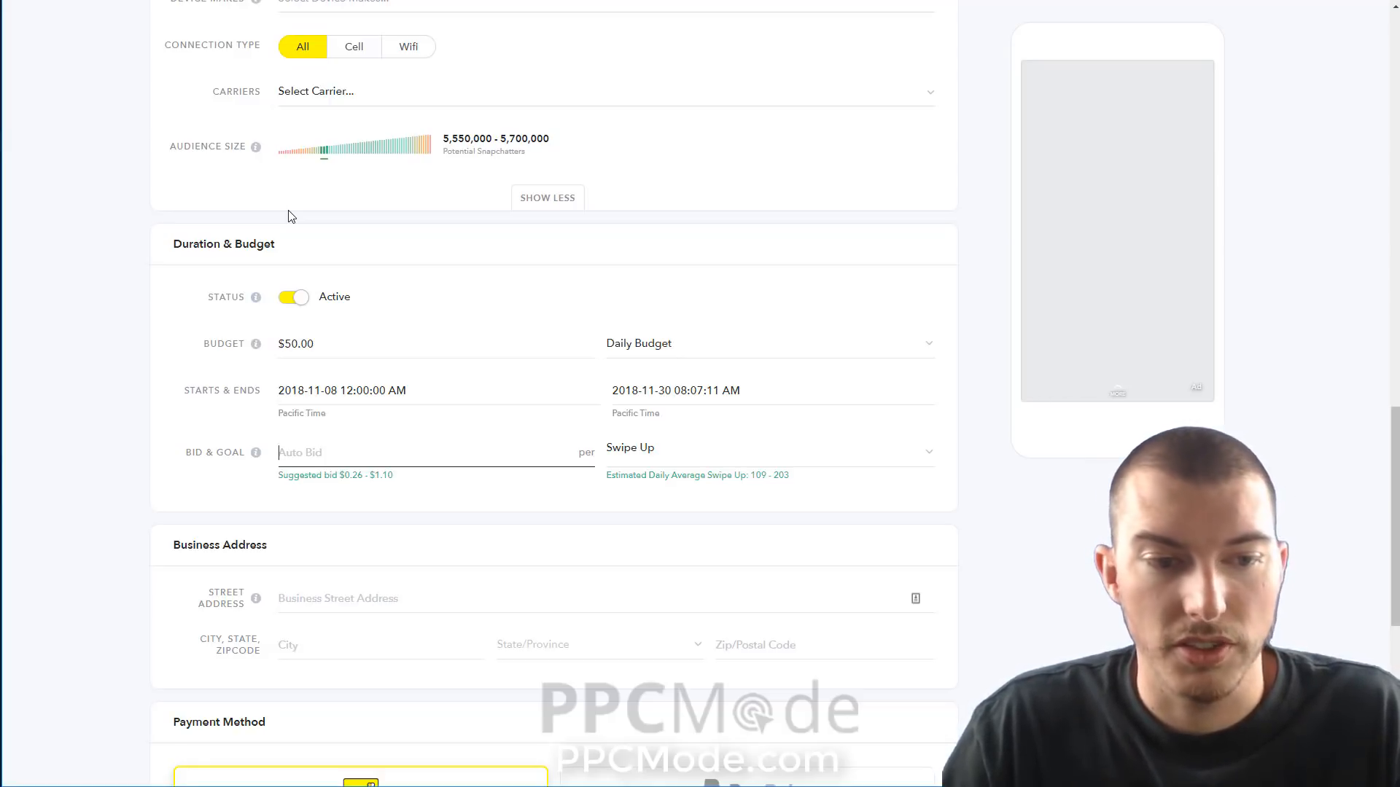
text(.15)
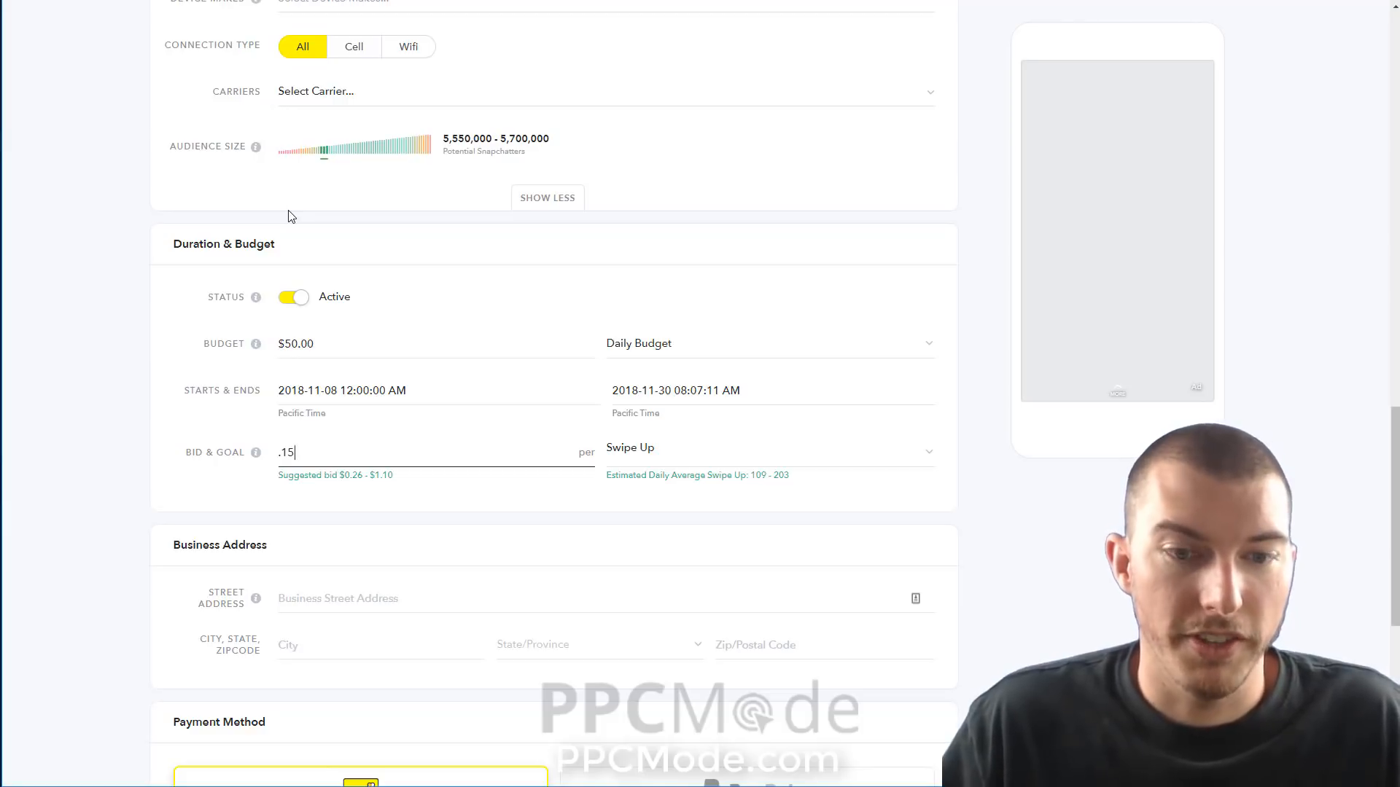
Step: Change the bid goal to Impressions, and check the suggested bid and the available goals, leaving the bid on Auto Bid
click(645, 458)
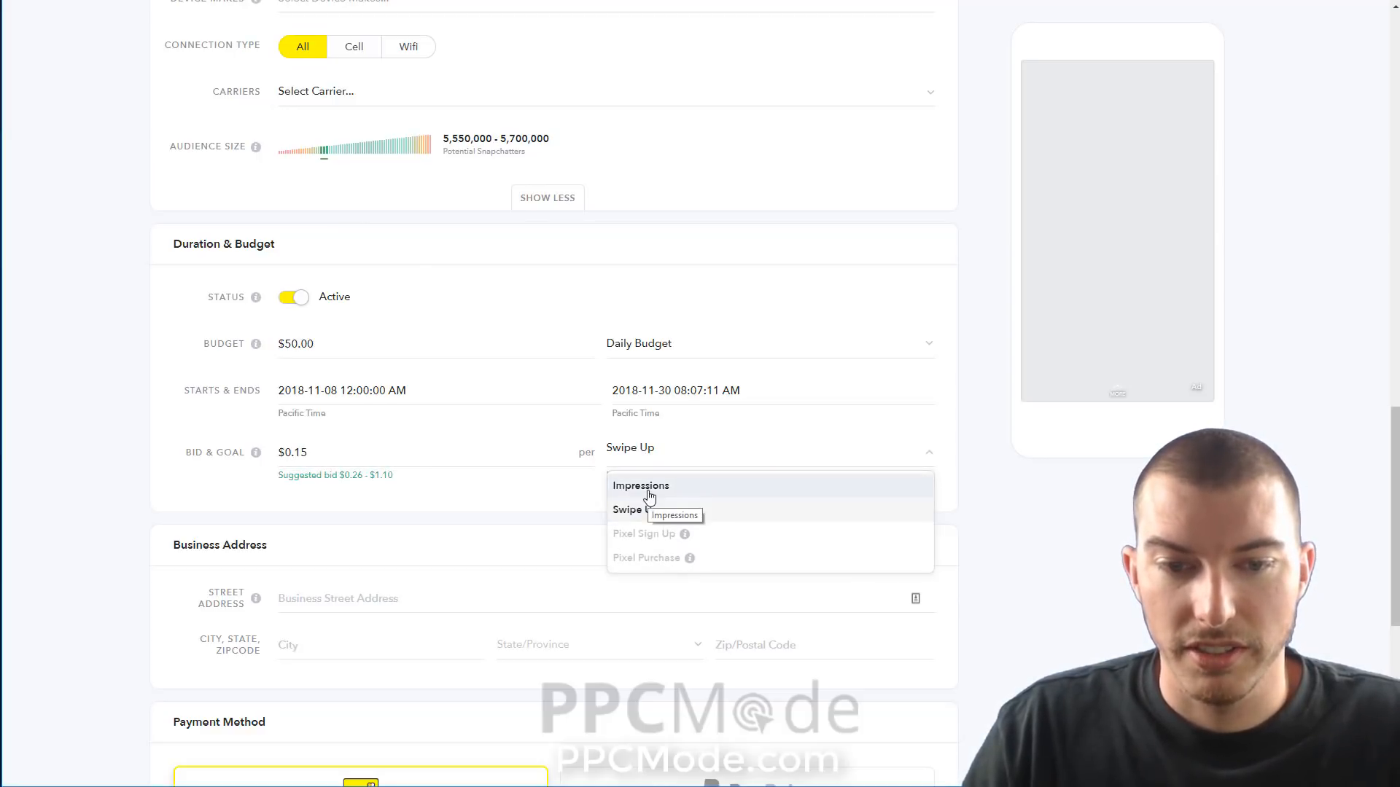
click(648, 490)
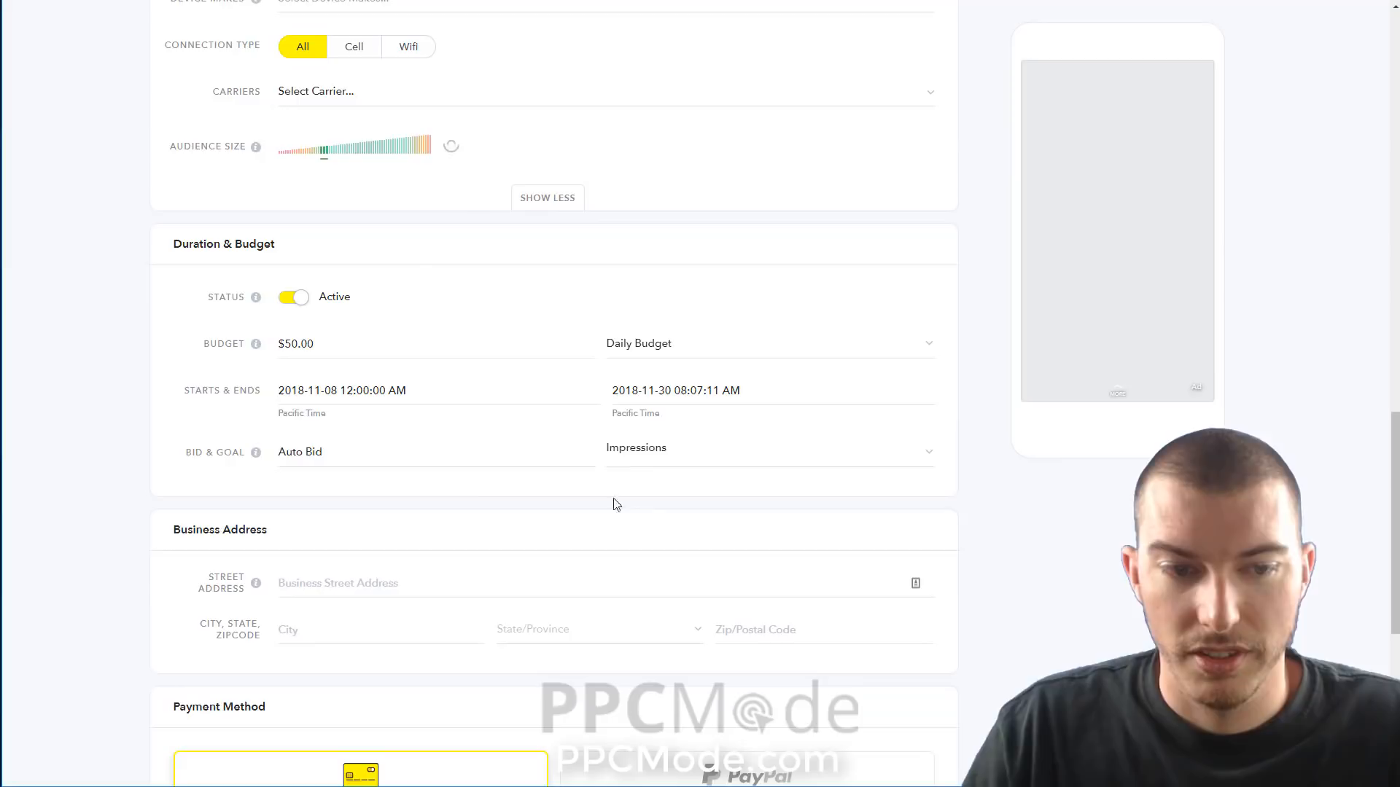
click(322, 461)
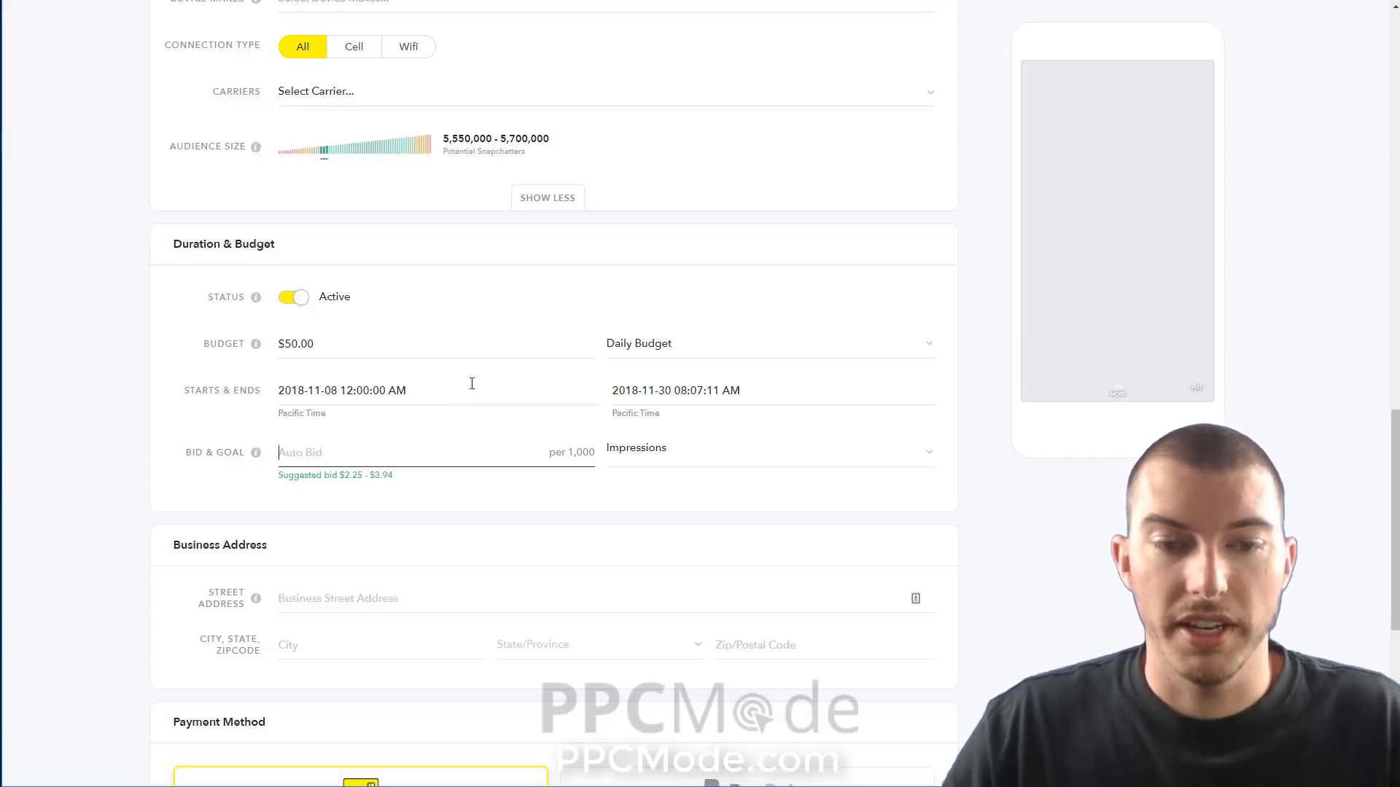
click(677, 461)
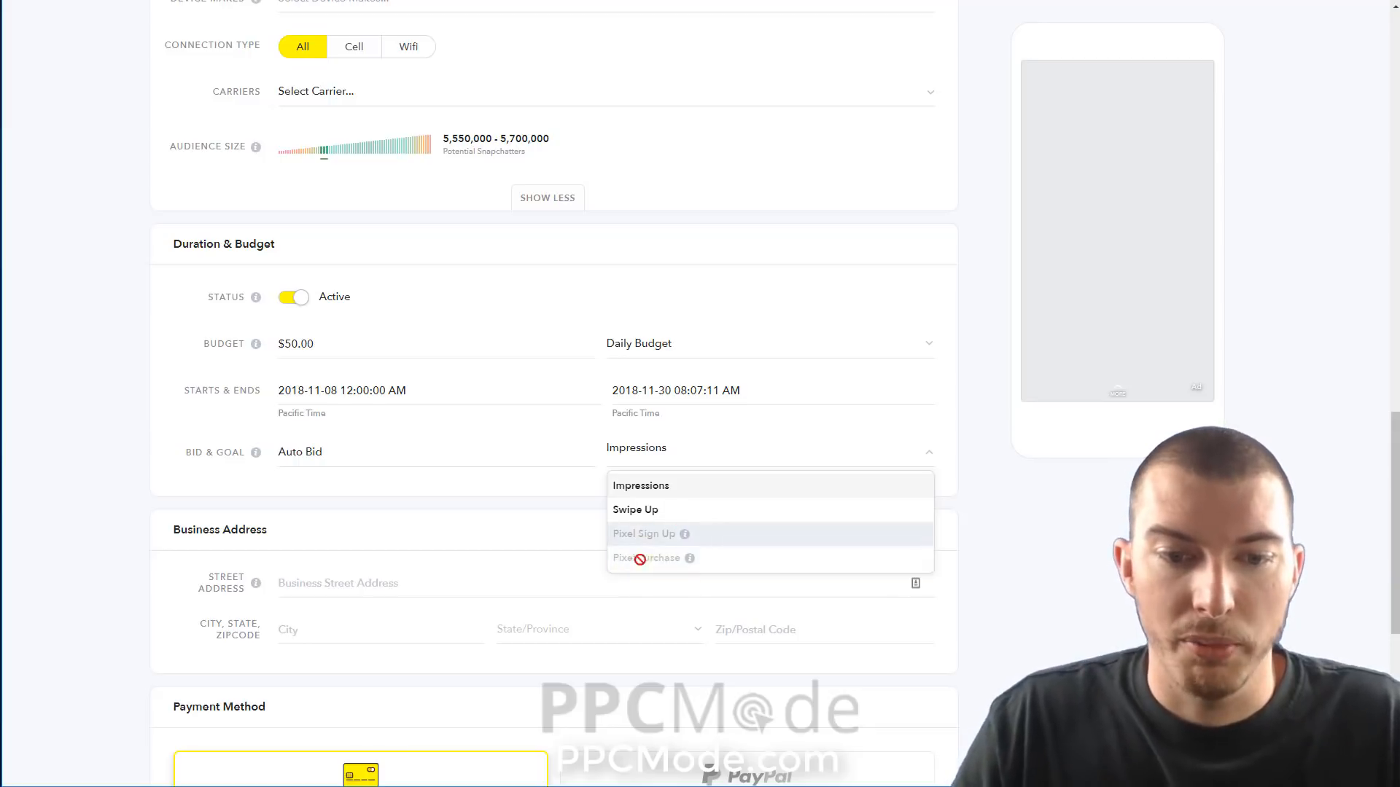
click(449, 498)
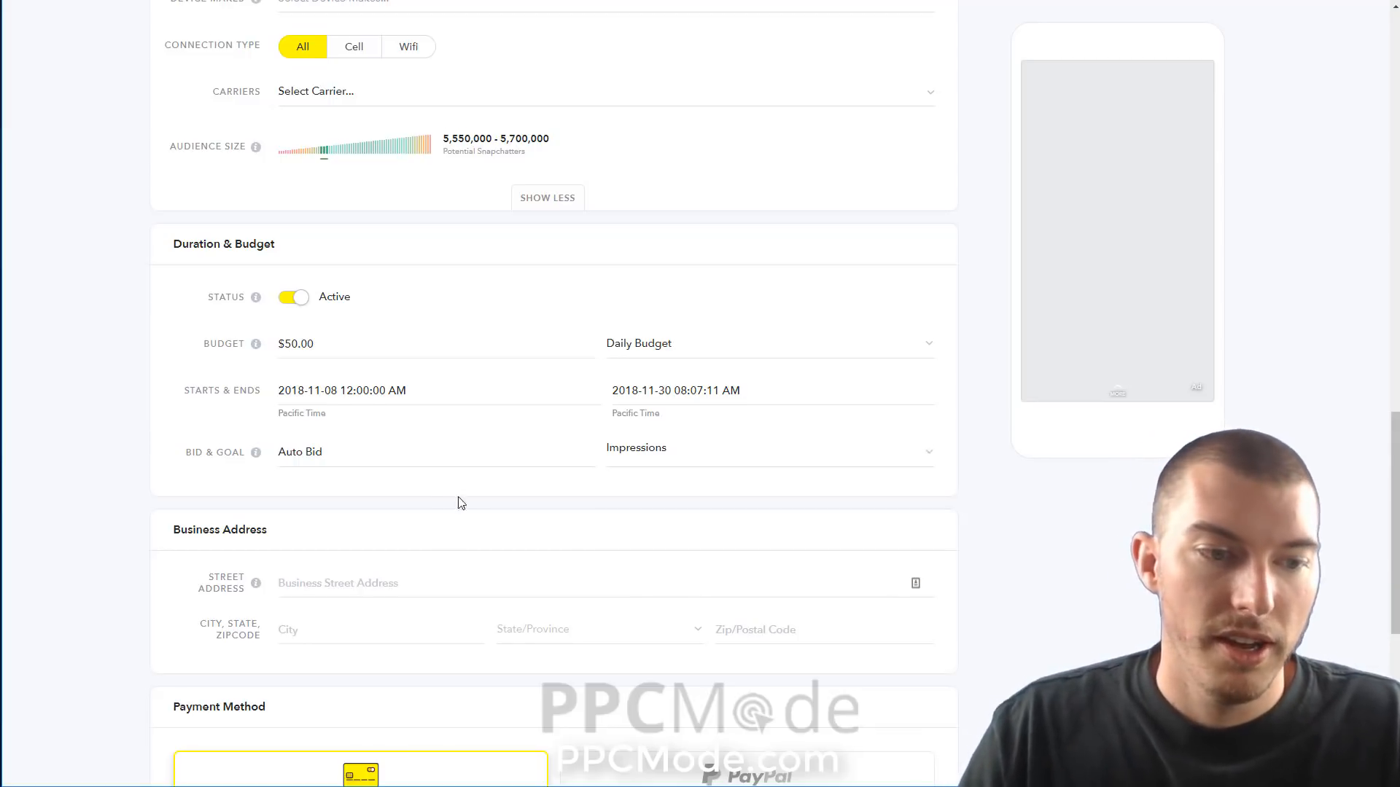
Step: Review the Business Address, Payment Method and ad summary sections, and return to the start of the Create Ad form
scroll(459, 500, down, 4)
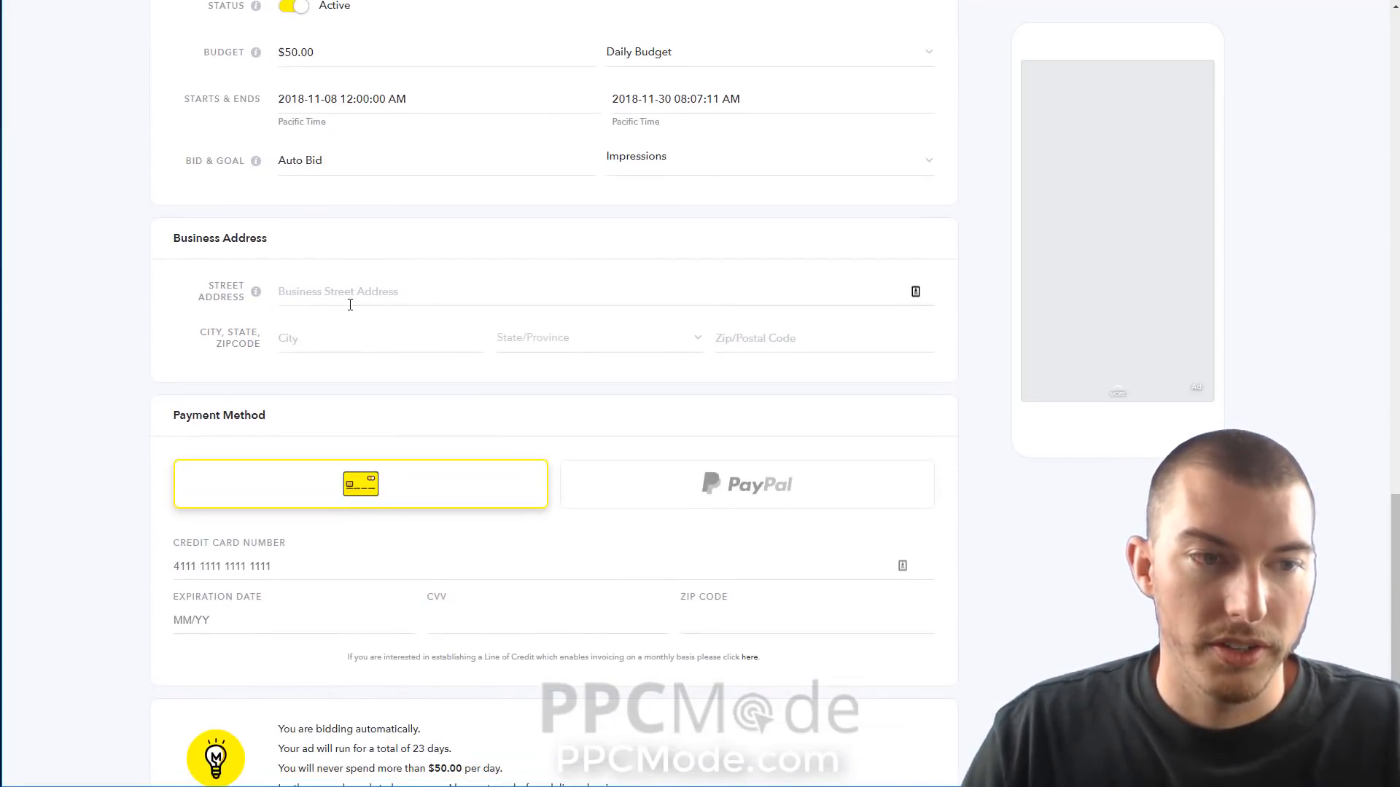
scroll(350, 305, down, 1)
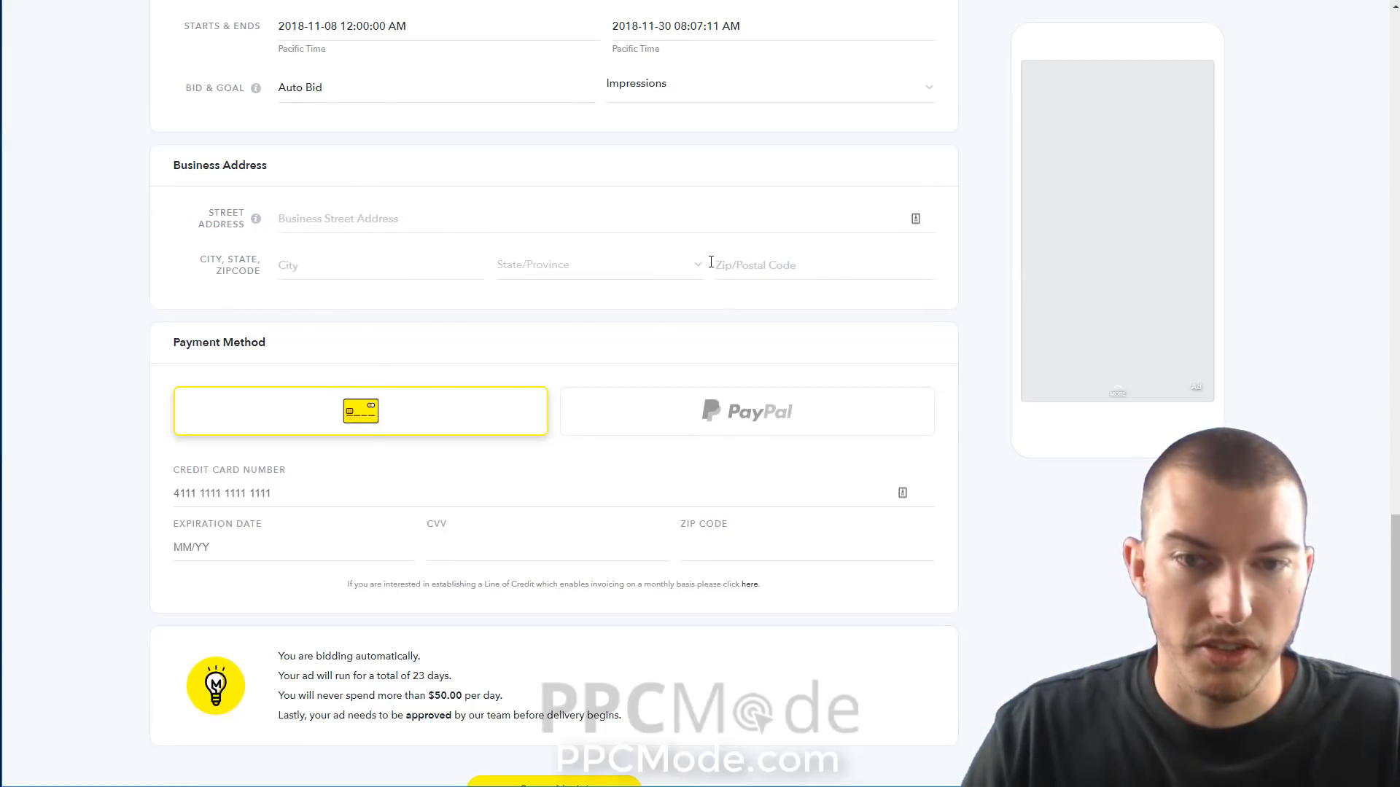
scroll(256, 375, down, 1)
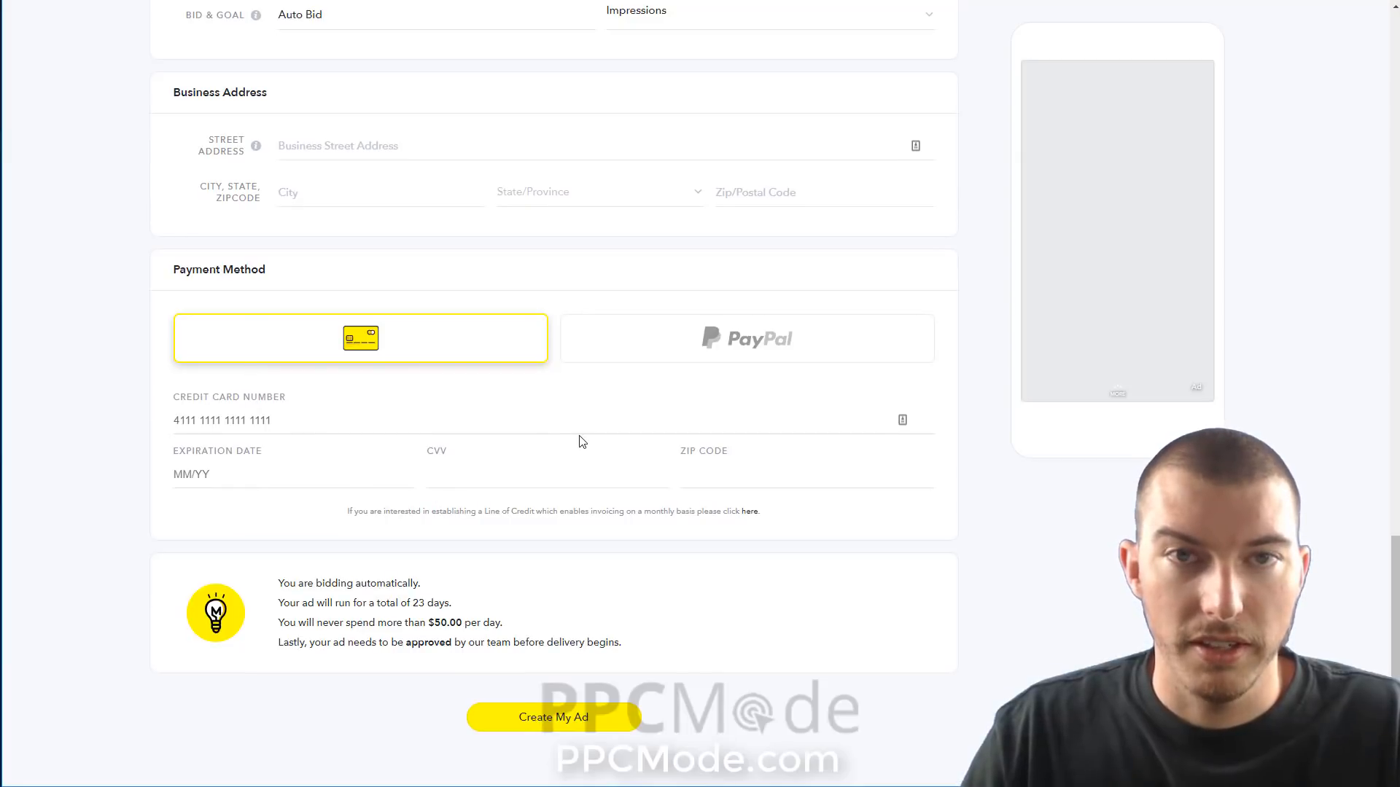
scroll(582, 441, down, 1)
scroll(579, 441, up, 4)
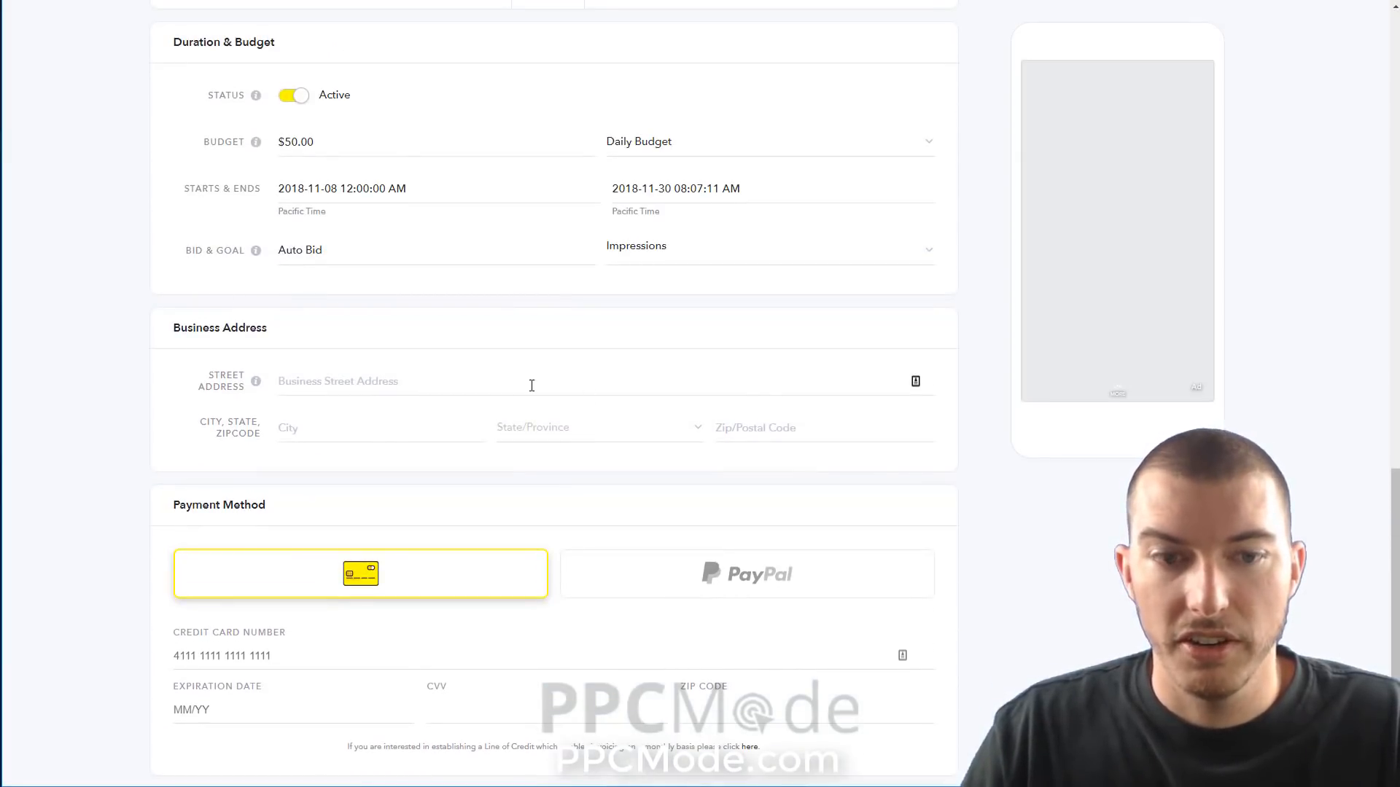
scroll(531, 385, up, 14)
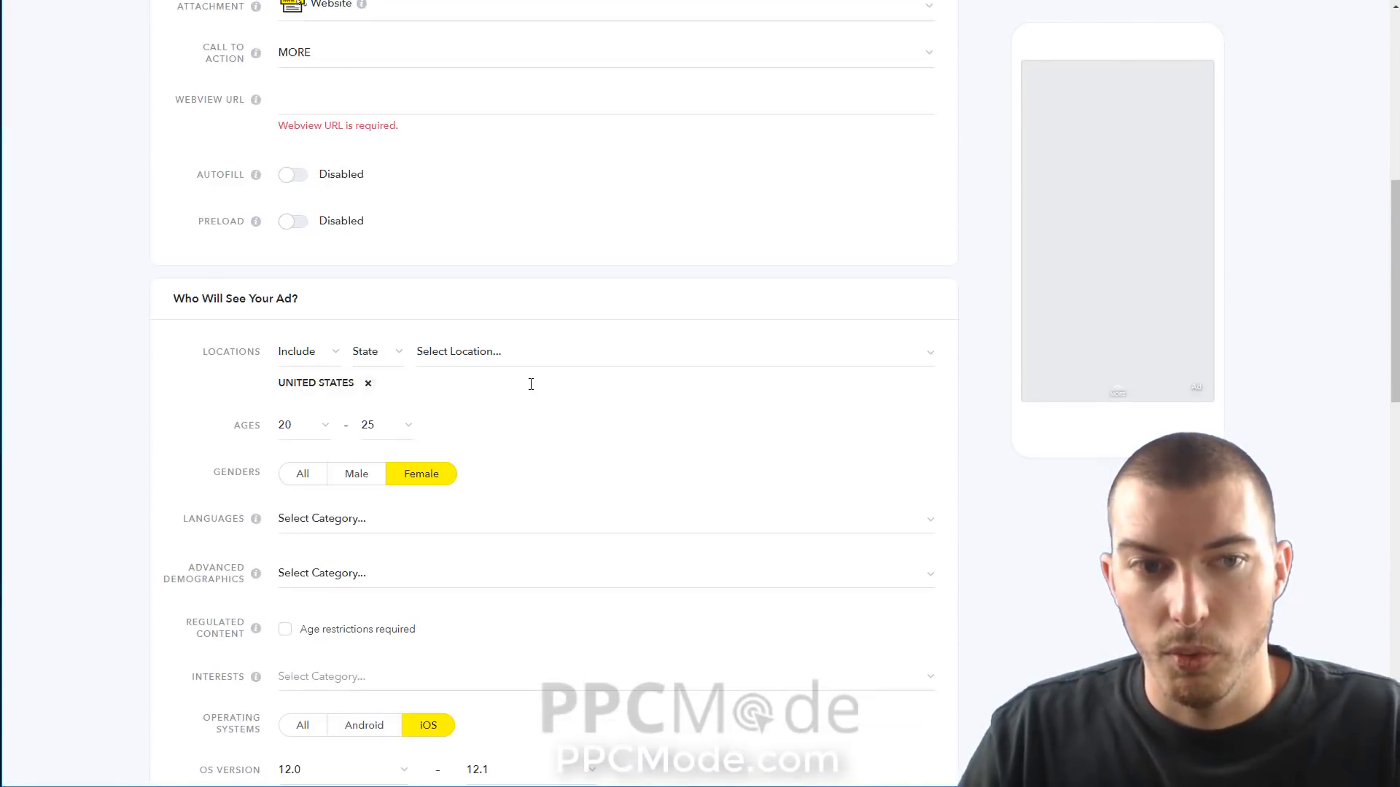
scroll(531, 384, up, 8)
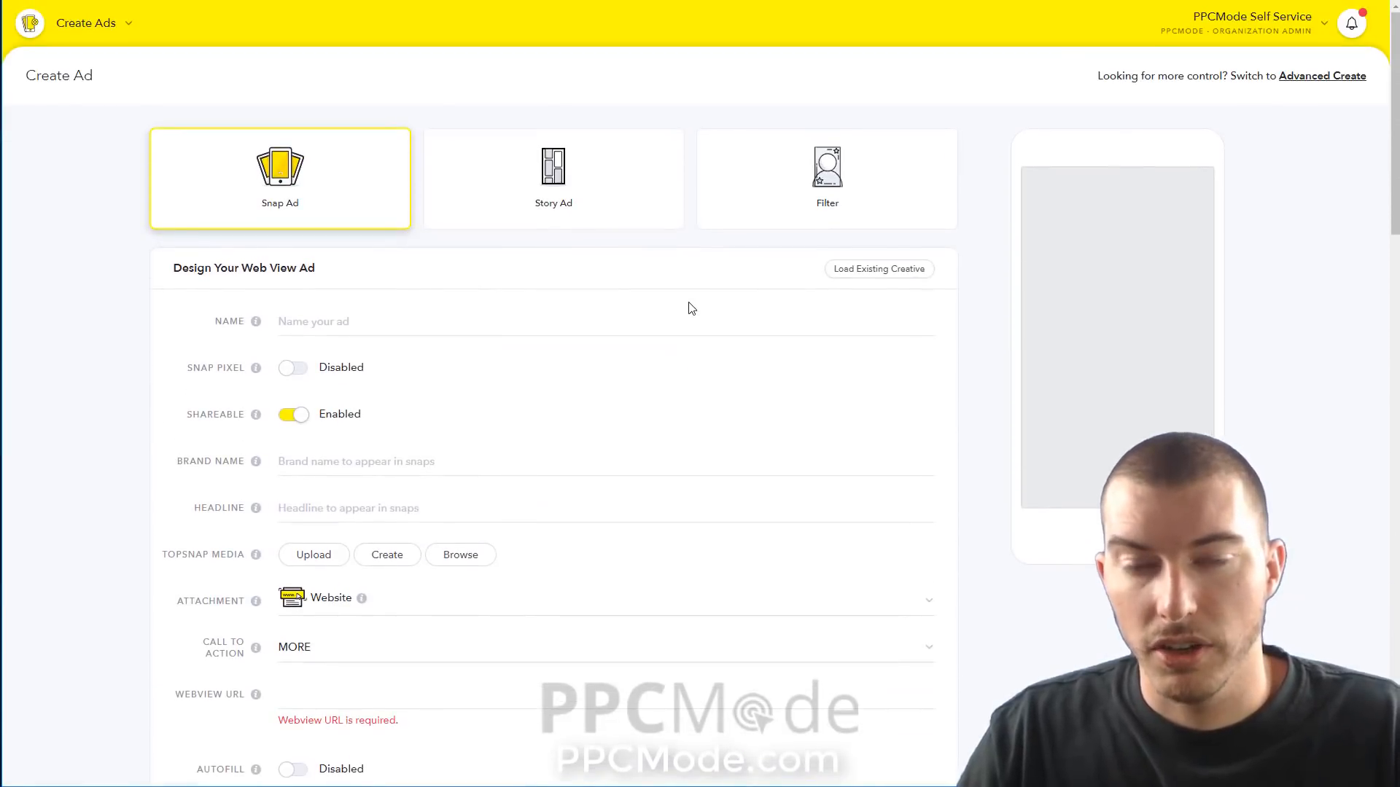